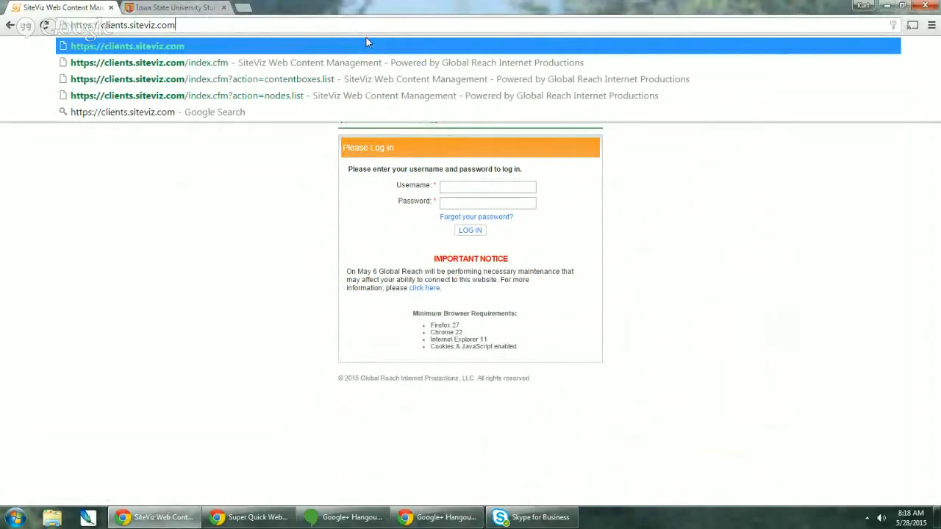
- Log in to SiteViz as the SALC administrator with the account username and password
key("Return")
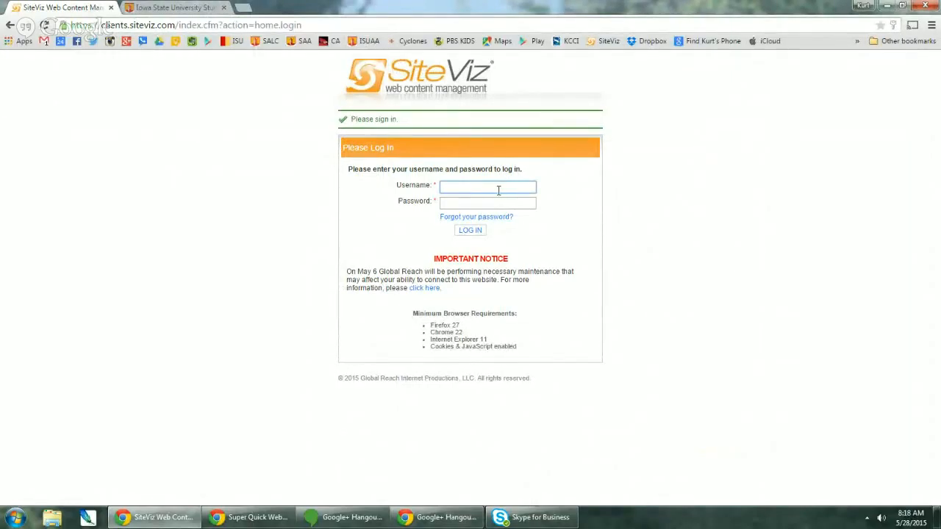
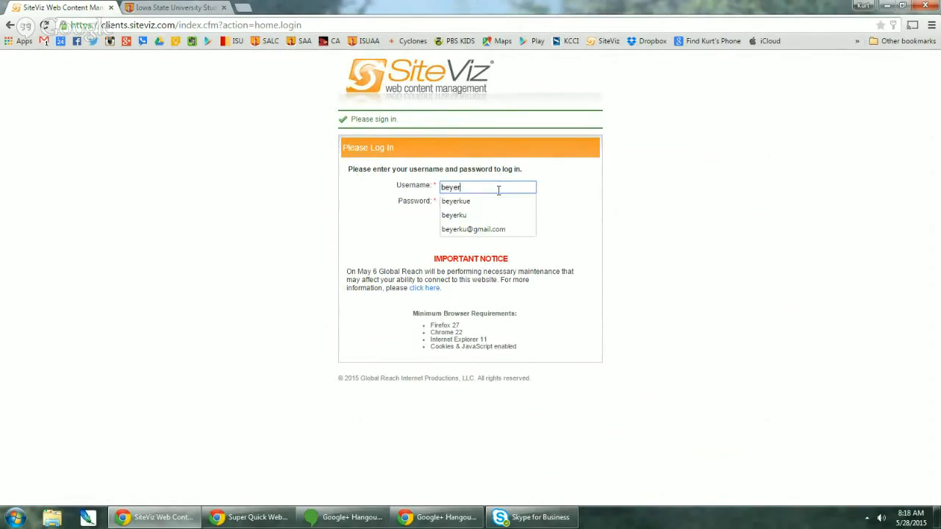
key("Tab")
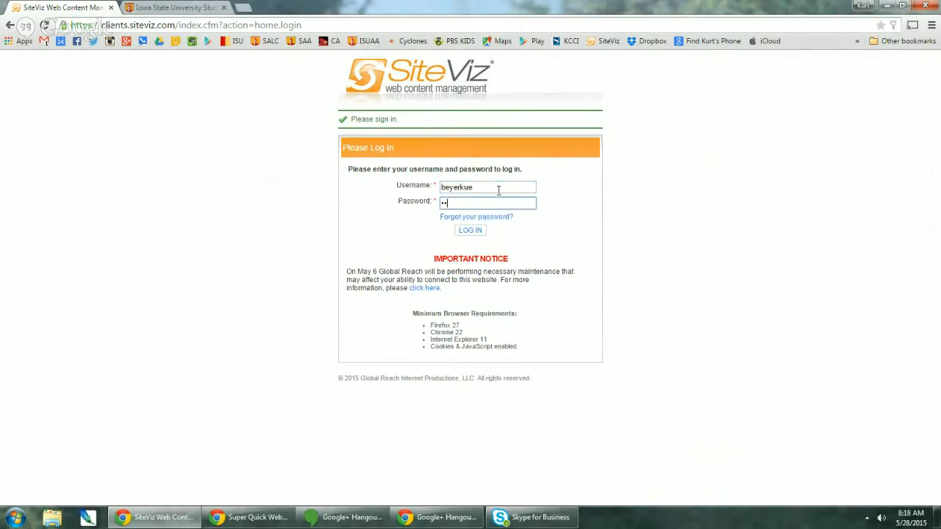
key("Return")
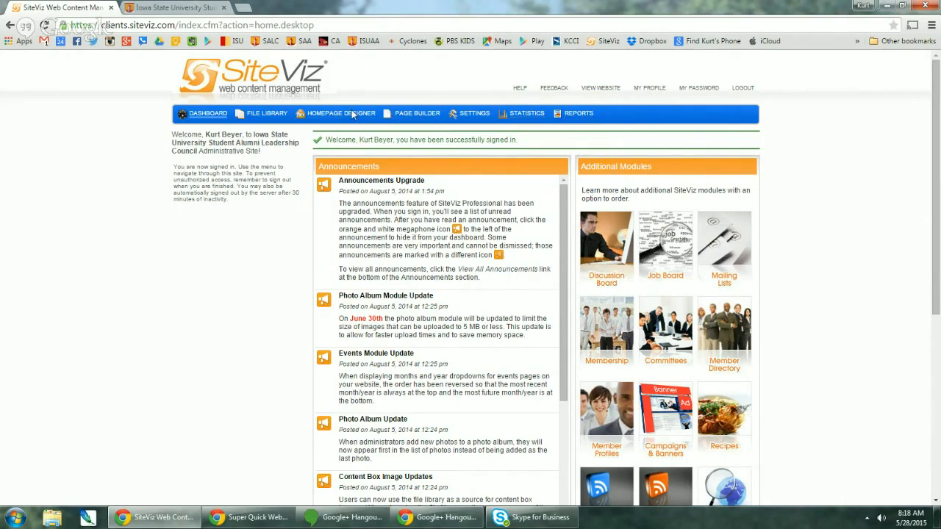
- Open the Homepage Designer content boxes, compare with the live SALC site, and scroll the list
left_click(352, 114)
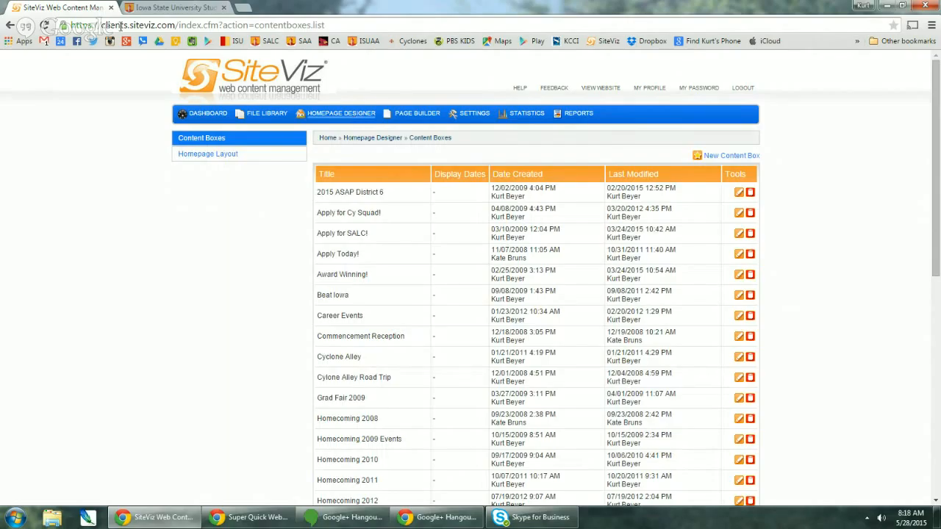
left_click(154, 8)
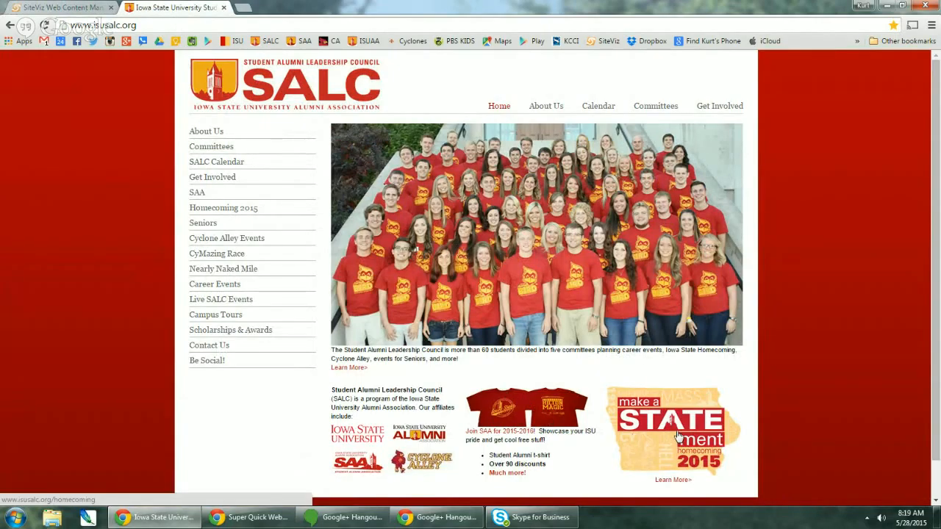
left_click(83, 9)
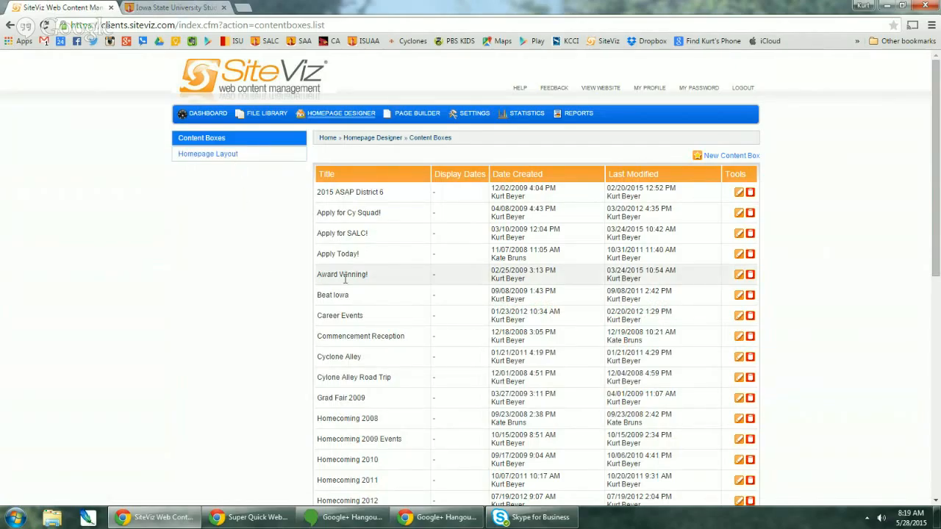
scroll(389, 300, "down", 3)
scroll(389, 300, "down", 4)
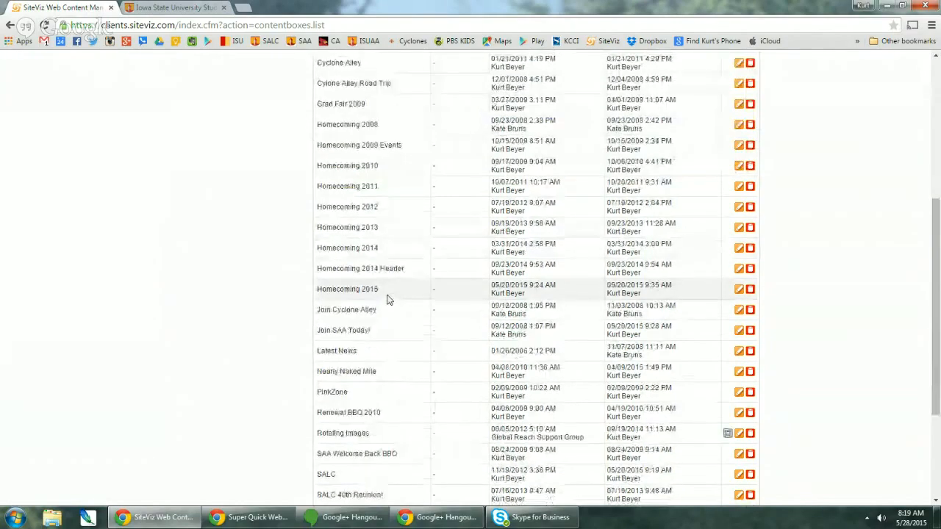
scroll(383, 291, "up", 3)
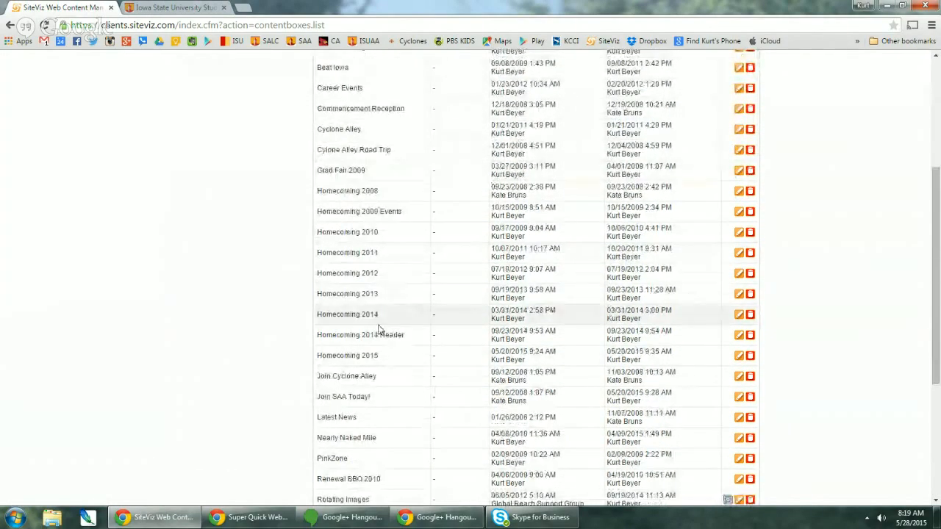
scroll(379, 323, "down", 4)
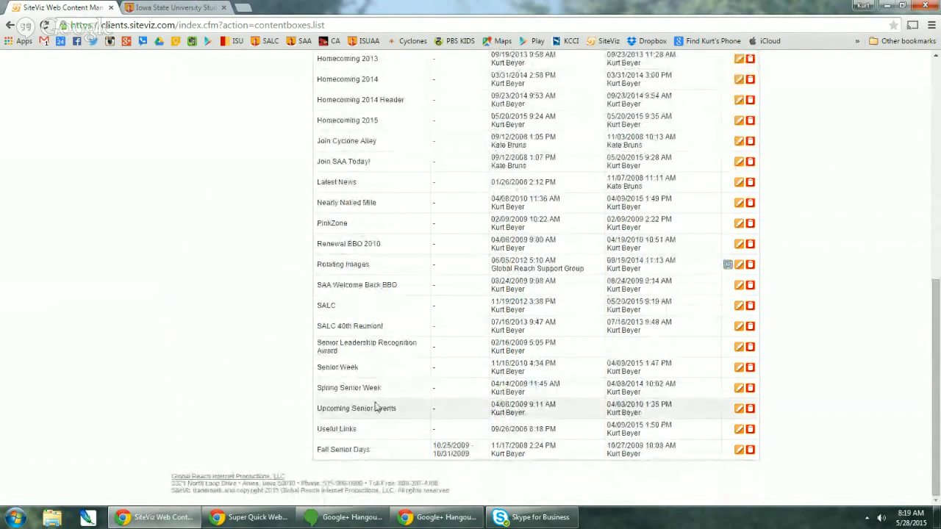
scroll(412, 411, "up", 4)
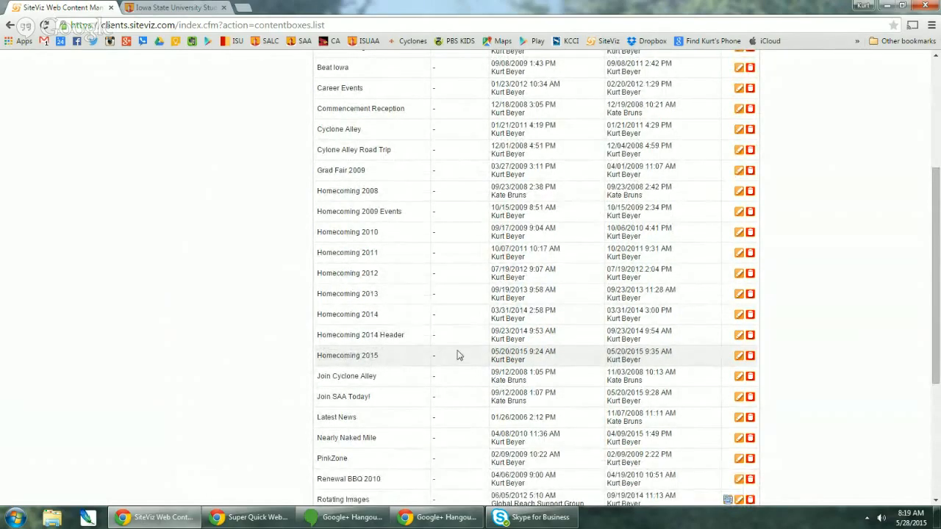
- Review the Homecoming 2015 content box's edit form and return to the Content Boxes list
left_click(739, 358)
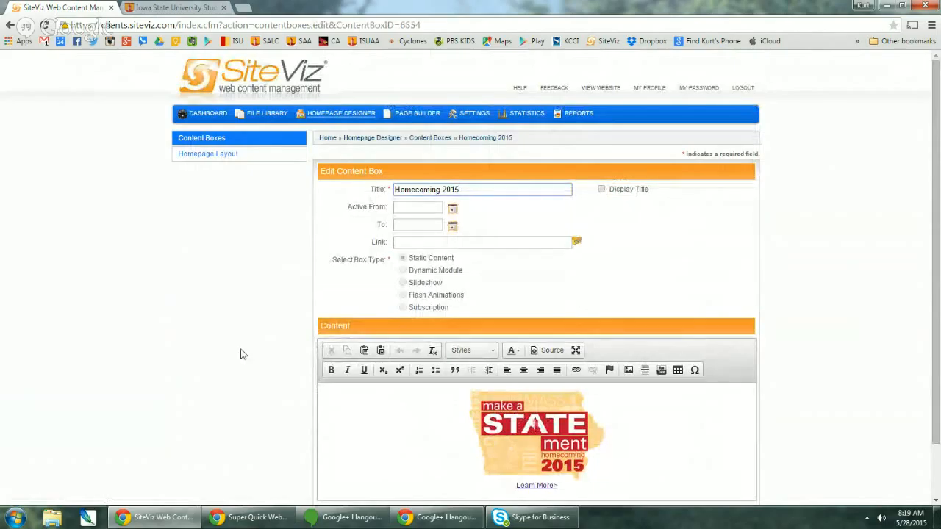
scroll(242, 353, "down", 1)
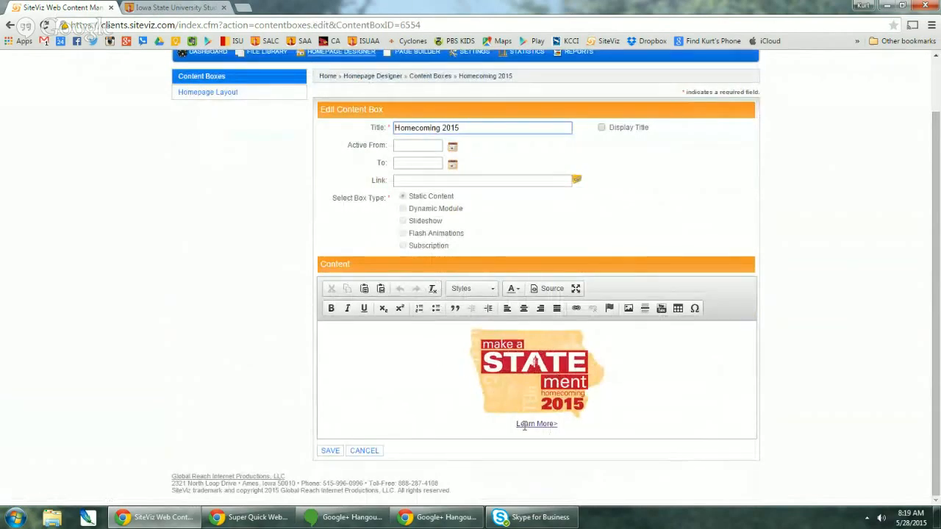
scroll(472, 380, "up", 1)
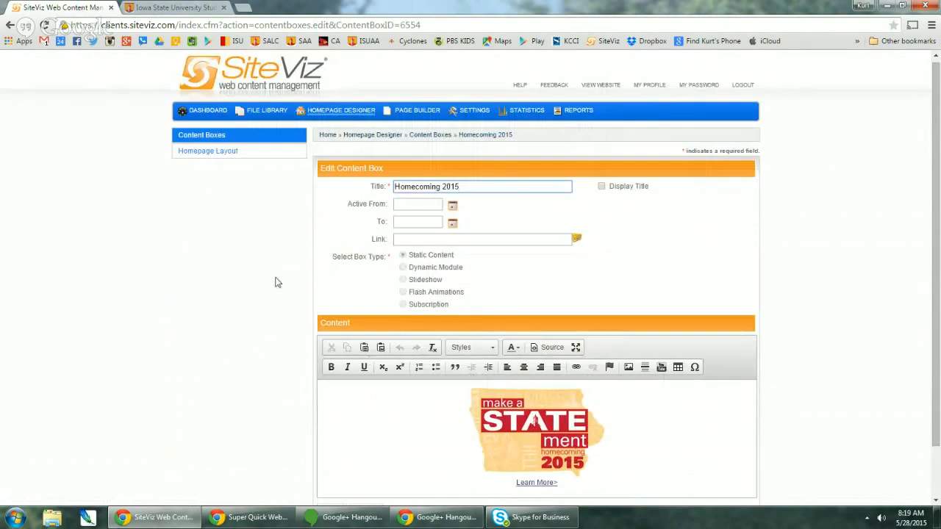
left_click(210, 137)
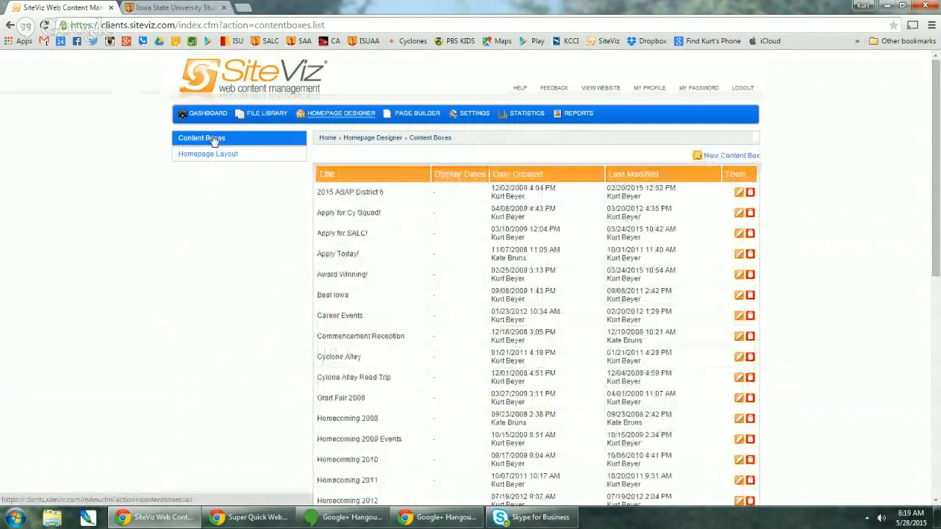
scroll(434, 341, "down", 2)
scroll(430, 341, "down", 4)
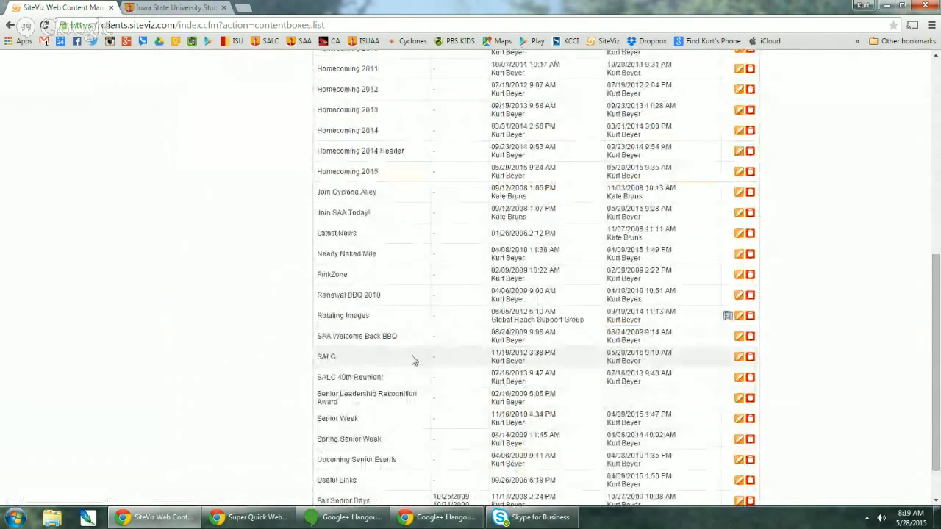
- Review the SALC content box's edit form, then go to the Homepage Layout page
left_click(739, 357)
scroll(368, 326, "down", 5)
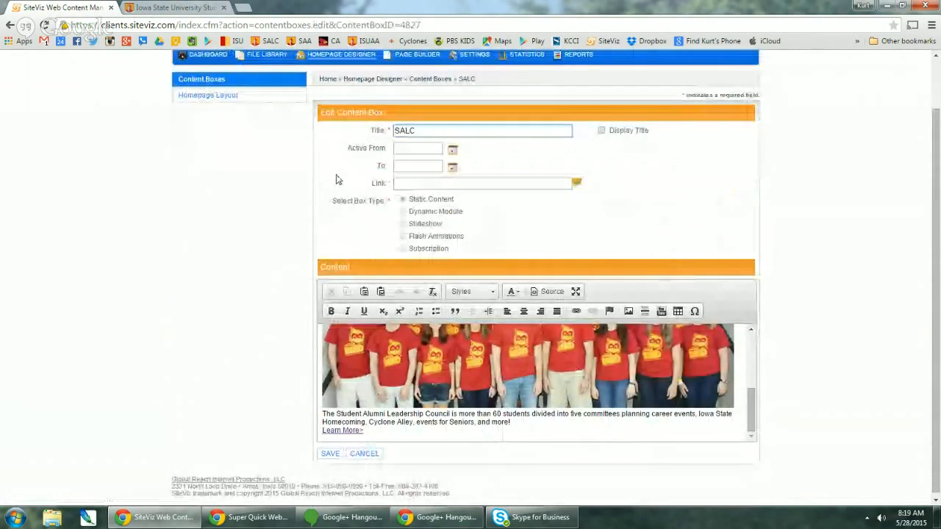
left_click(187, 79)
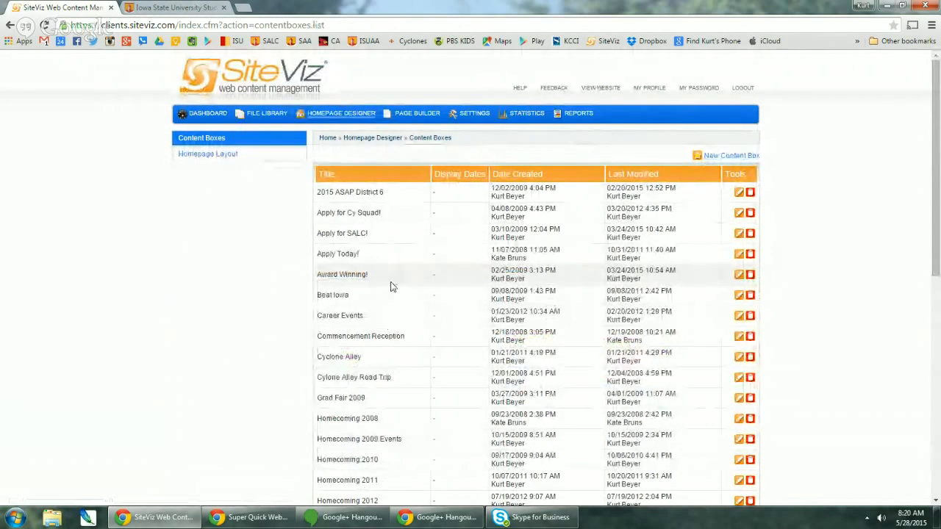
scroll(386, 330, "down", 5)
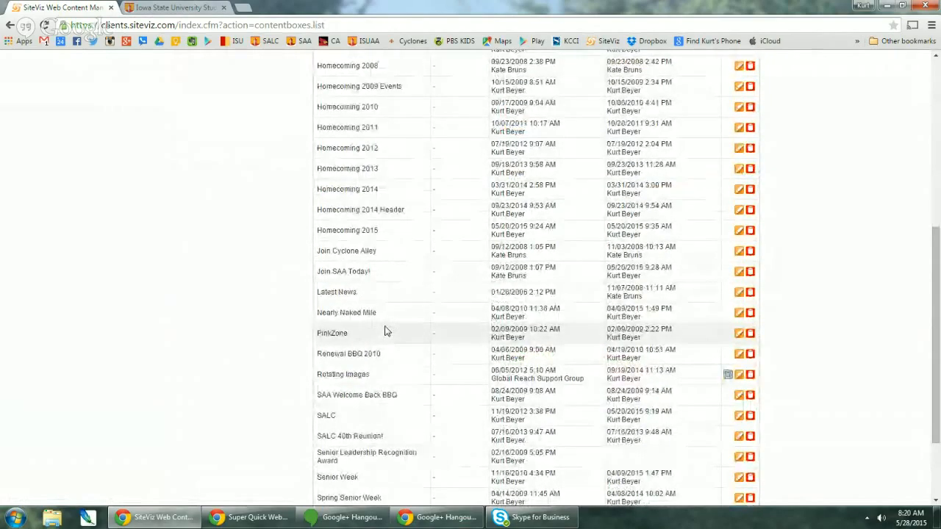
scroll(386, 331, "up", 5)
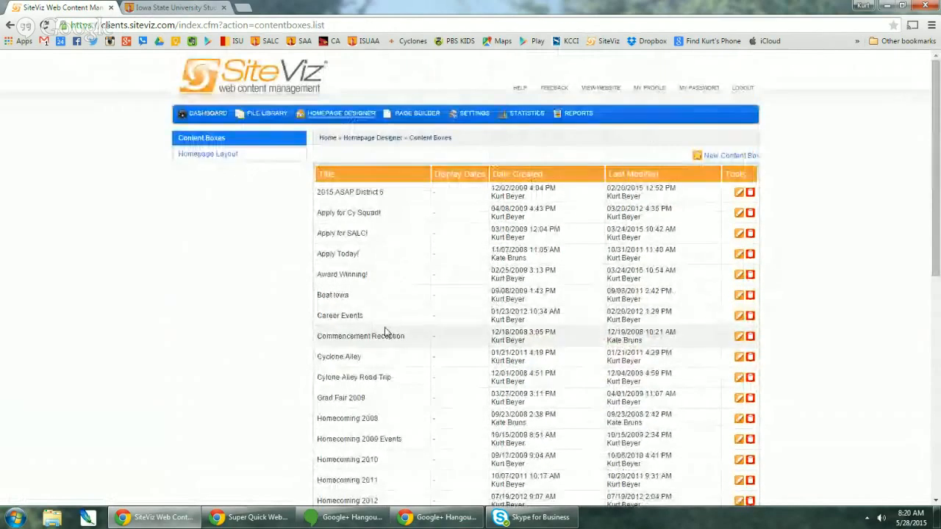
left_click(209, 161)
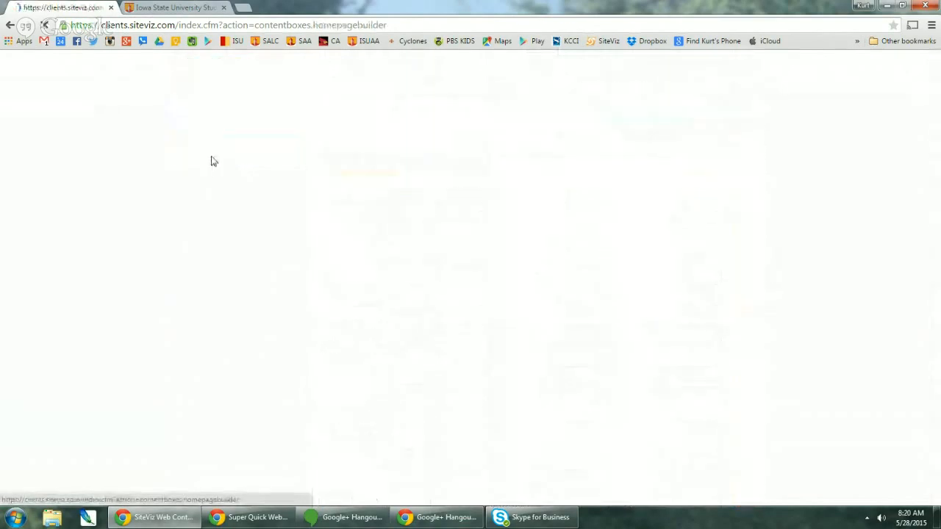
- Check boxes #1 and #2 current choices, keeping Useful Links, save the layout and compare with the live site
scroll(311, 294, "down", 3)
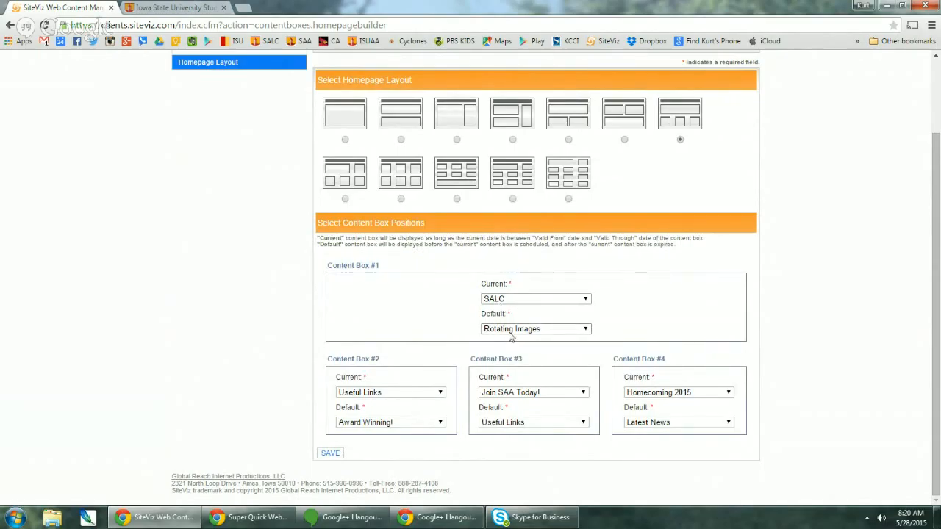
left_click(508, 302)
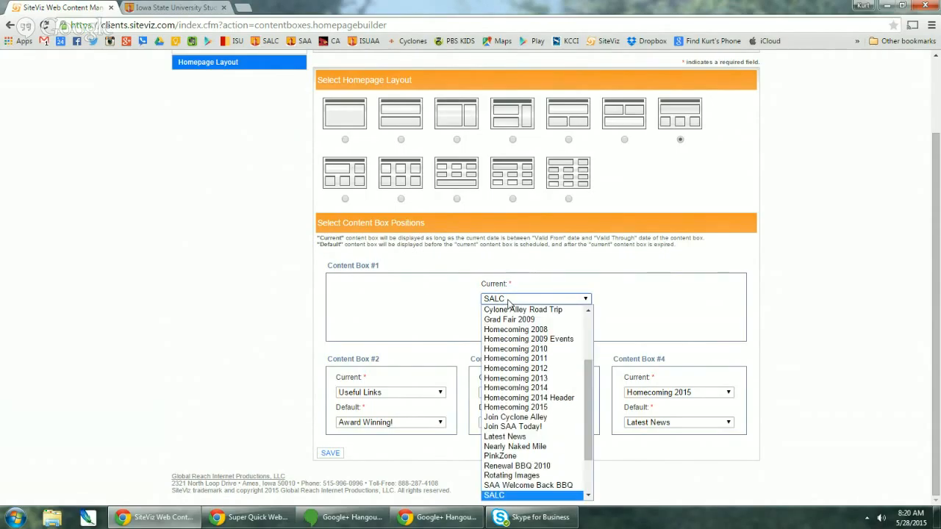
left_click(509, 301)
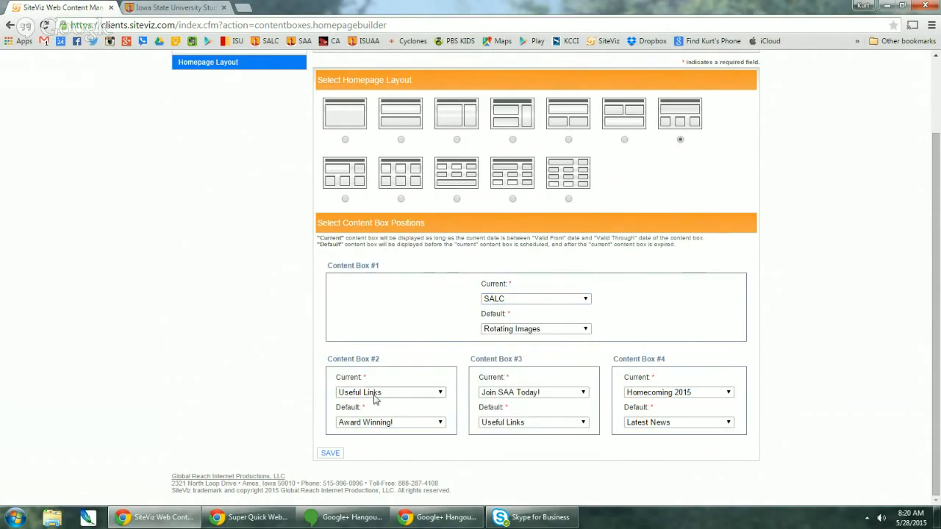
left_click(376, 396)
left_click(375, 397)
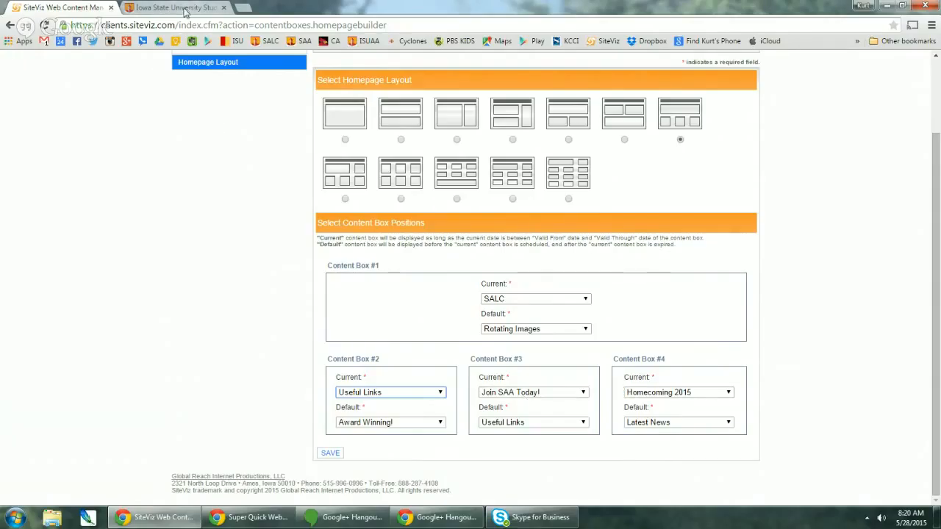
left_click(330, 455)
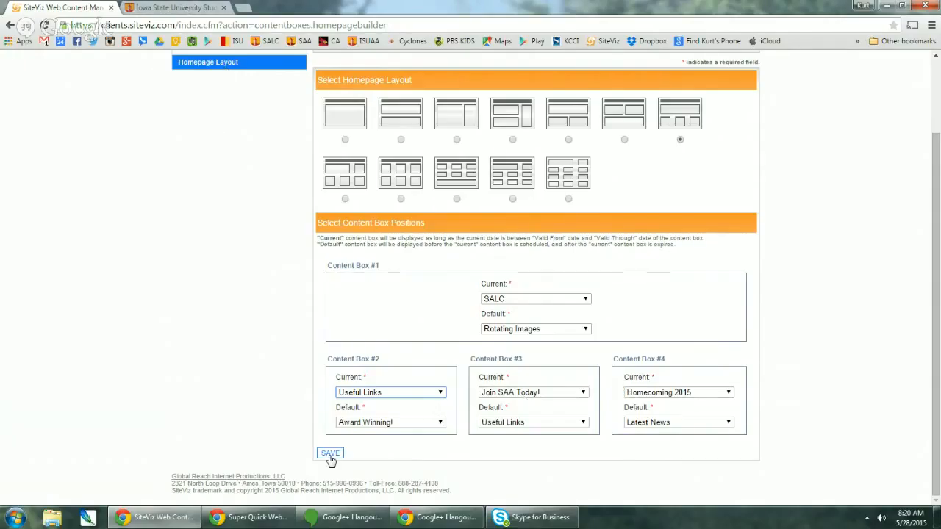
left_click(164, 9)
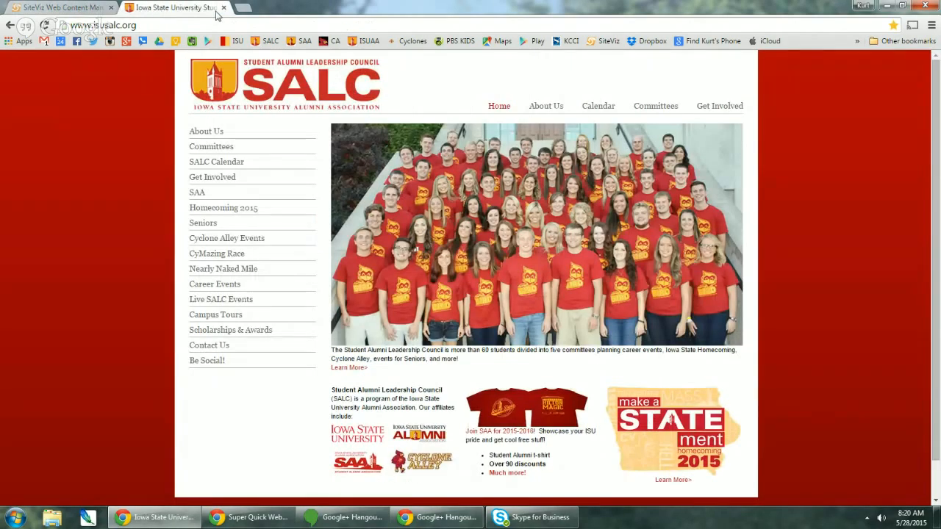
left_click(63, 10)
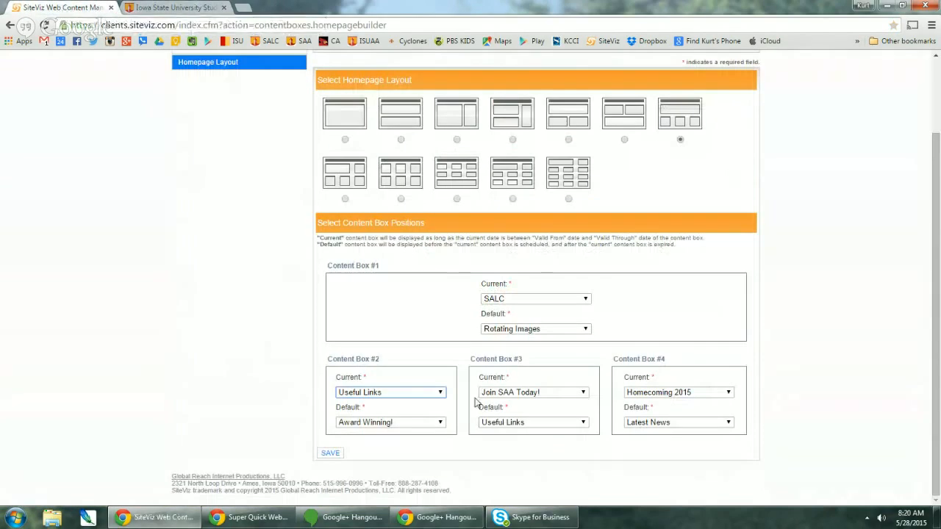
- Set Content Box #4's current content to Homecoming 2014, save, and reload the live SALC homepage
left_click(666, 394)
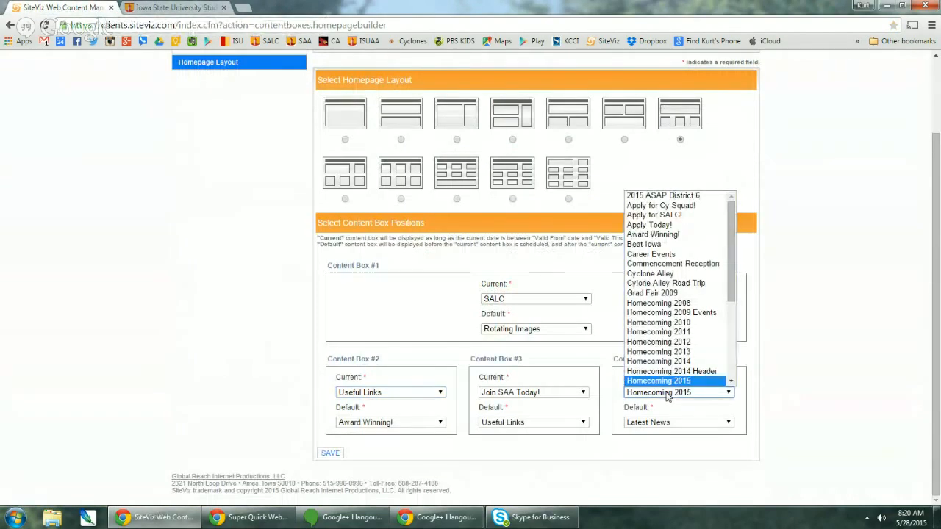
left_click(665, 361)
left_click(326, 455)
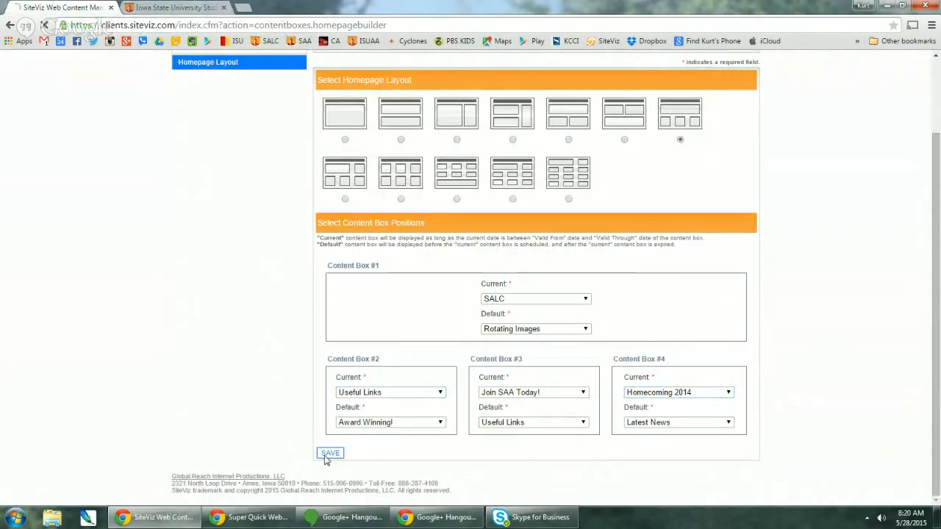
left_click(173, 8)
left_click(45, 25)
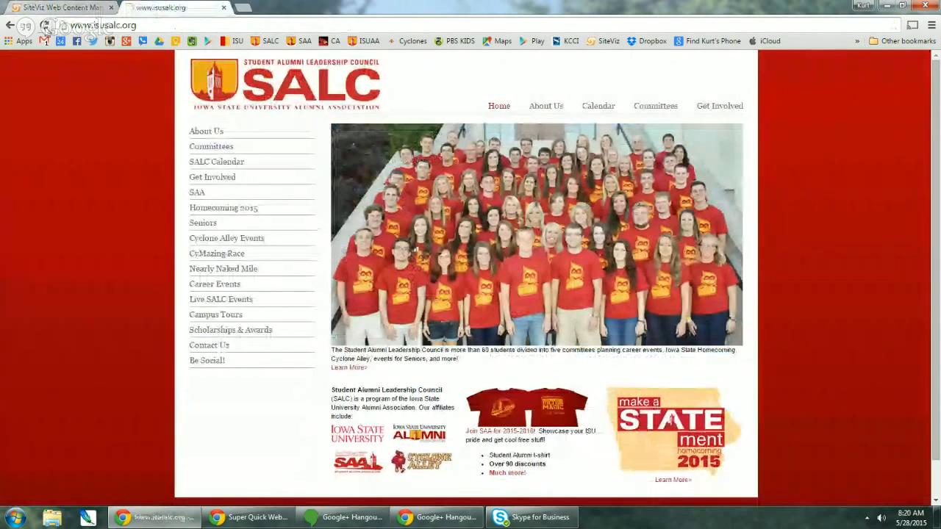
- Set Content Box #4's current content back to Homecoming 2015 and save the layout
scroll(720, 408, "down", 2)
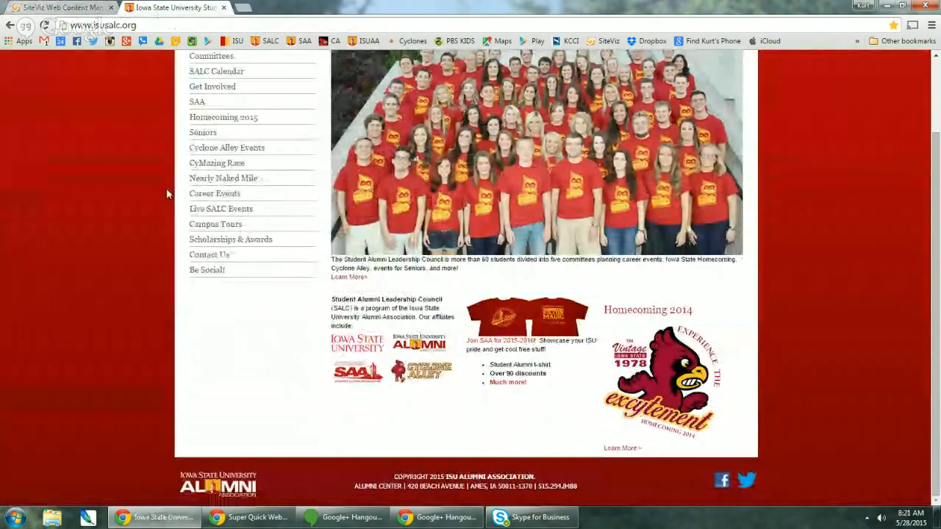
left_click(81, 9)
scroll(561, 436, "down", 3)
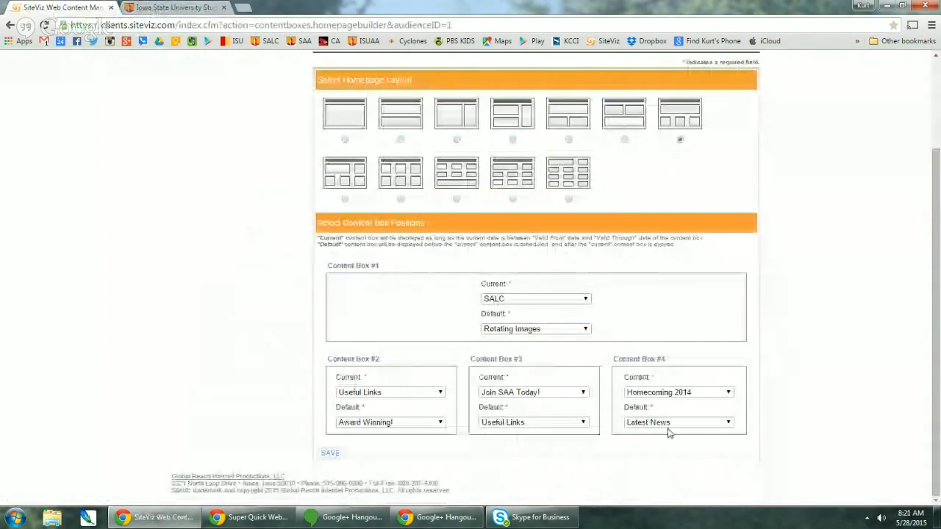
left_click(672, 394)
left_click(683, 381)
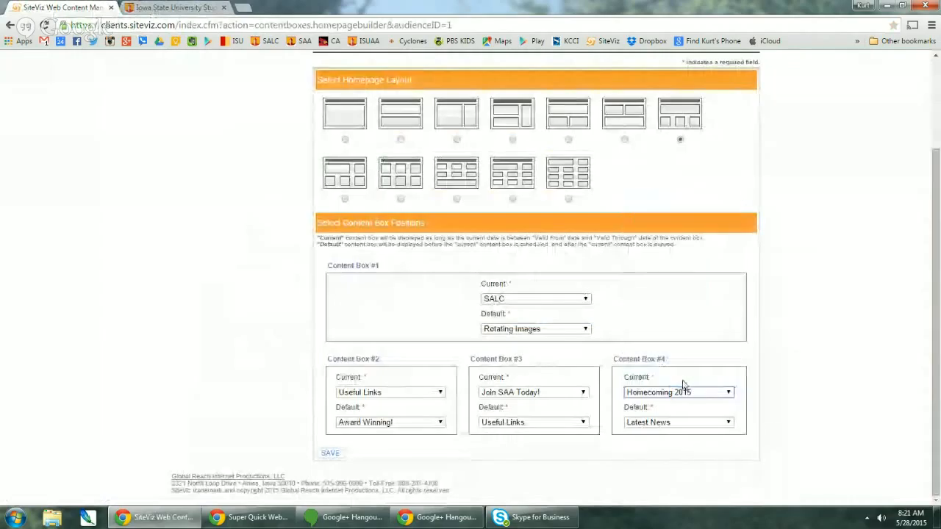
left_click(328, 453)
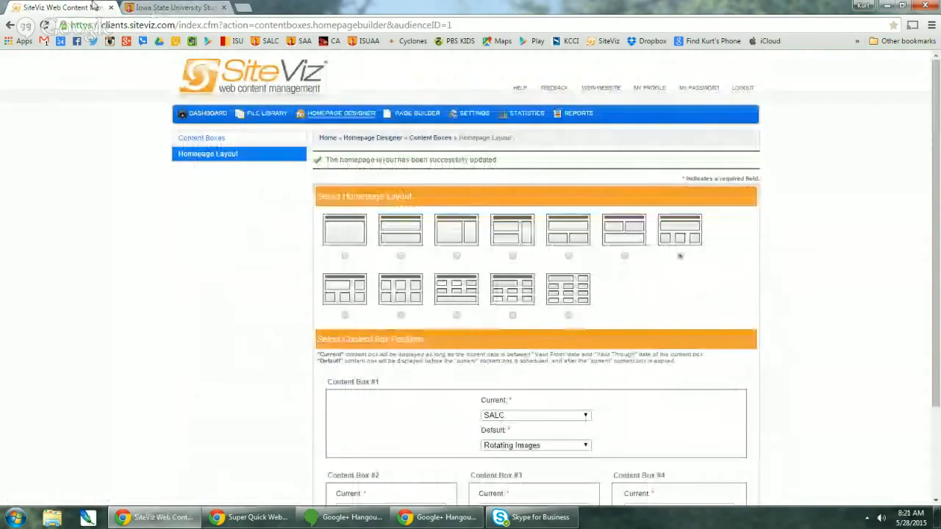
- Reload the live SALC homepage to confirm, then return to the Homepage Designer content boxes
left_click(175, 7)
left_click(45, 26)
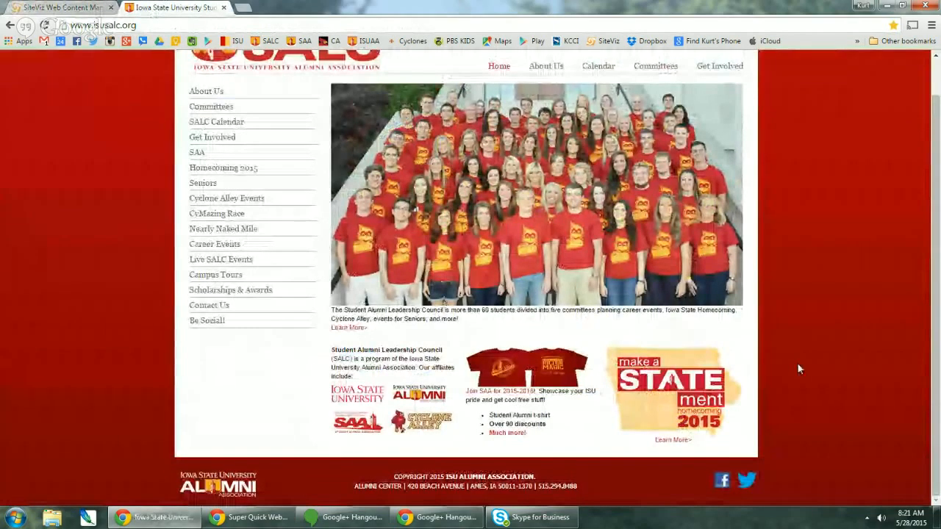
left_click(67, 7)
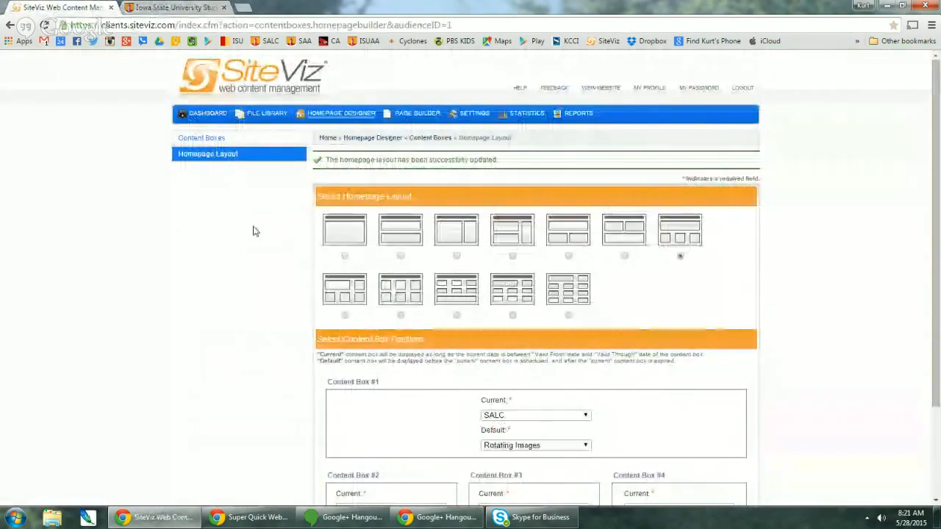
left_click(341, 114)
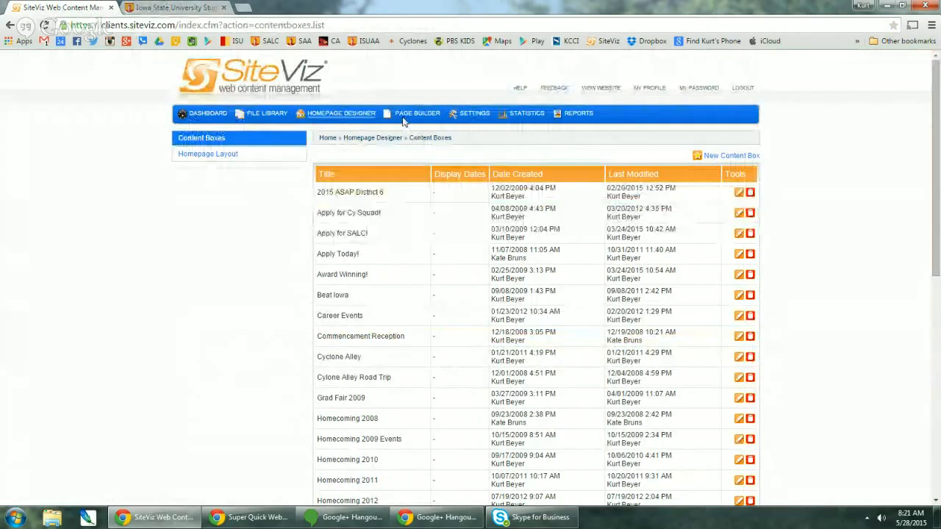
- In the File Library, browse to Homecoming 2015, peek into its Web subfolder, and return to its five files
left_click(262, 116)
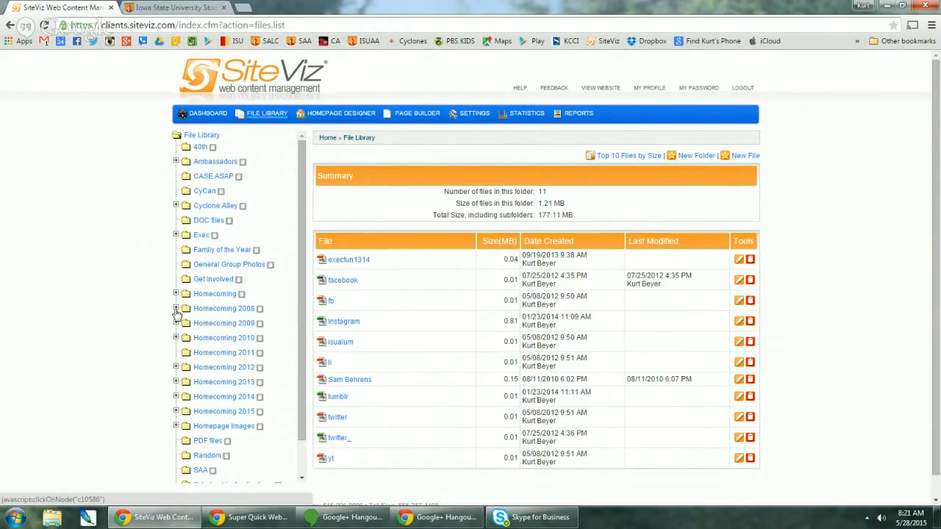
scroll(229, 338, "down", 1)
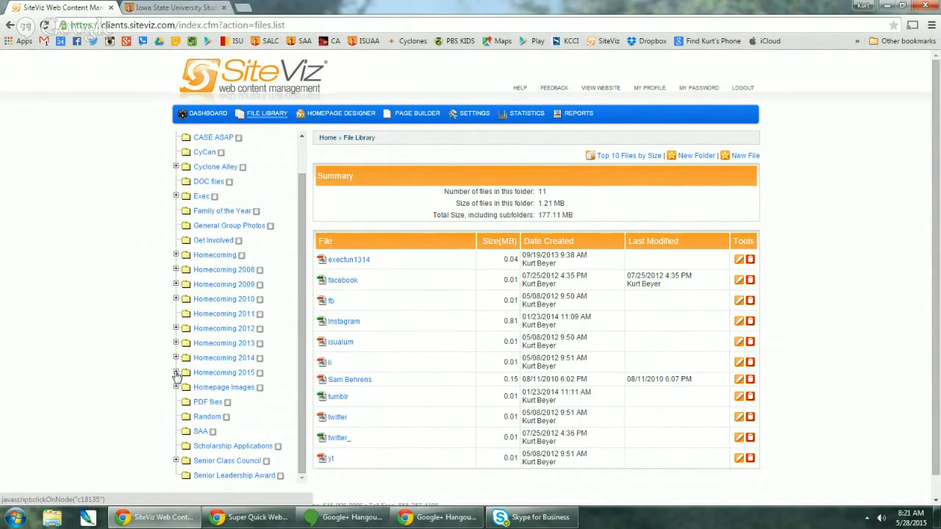
scroll(221, 275, "up", 1)
scroll(218, 277, "down", 2)
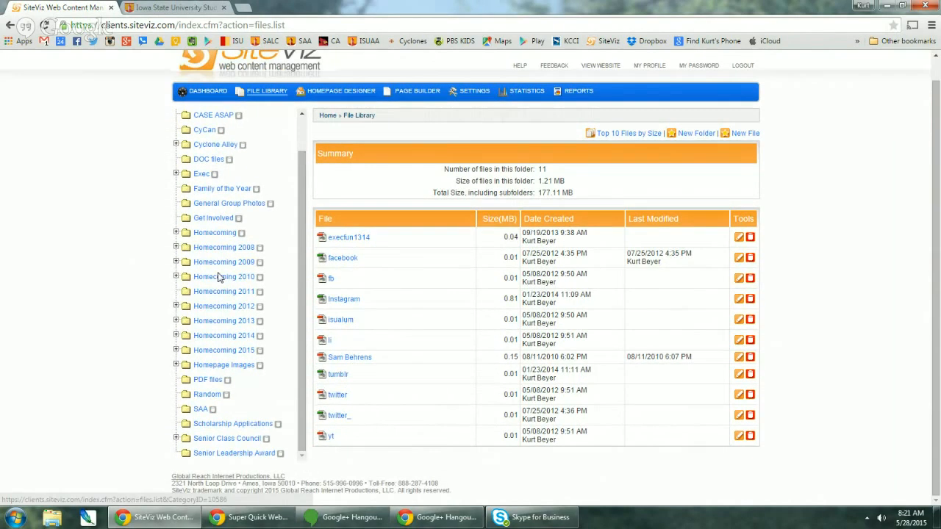
left_click(230, 359)
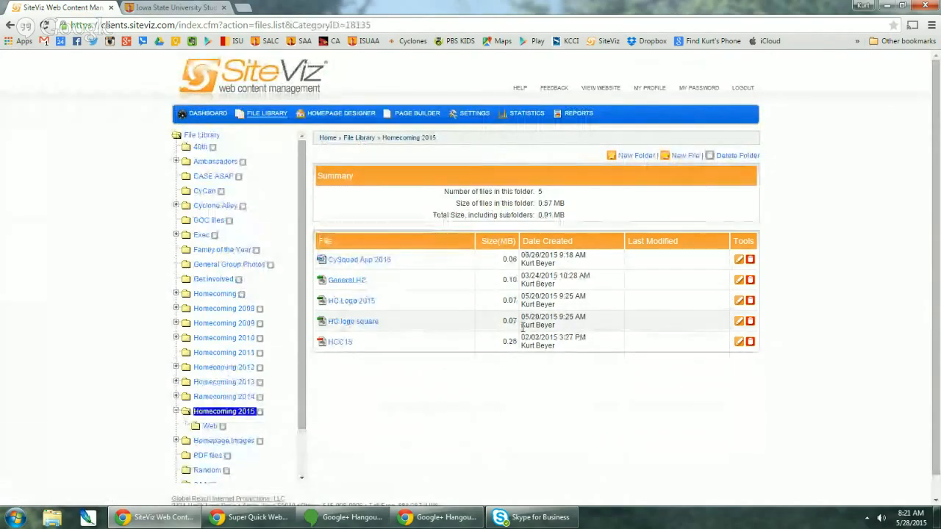
left_click(208, 428)
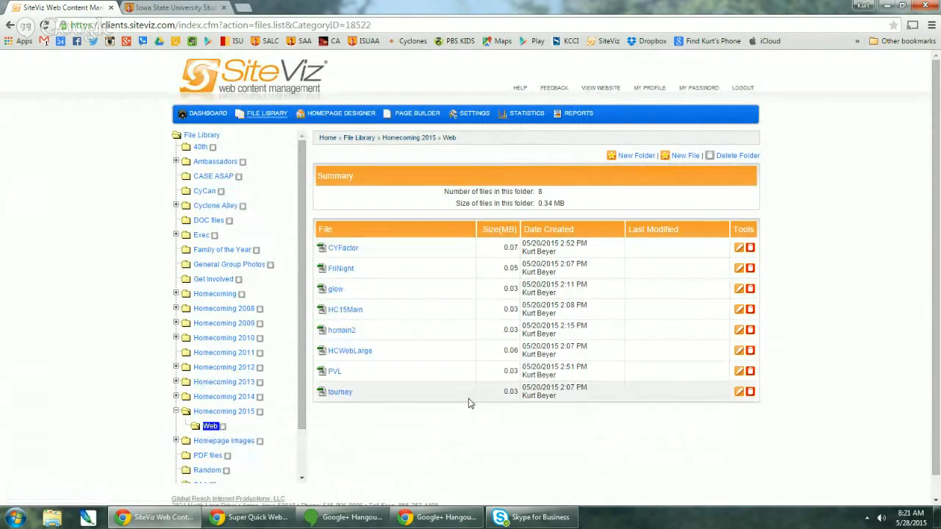
left_click(221, 412)
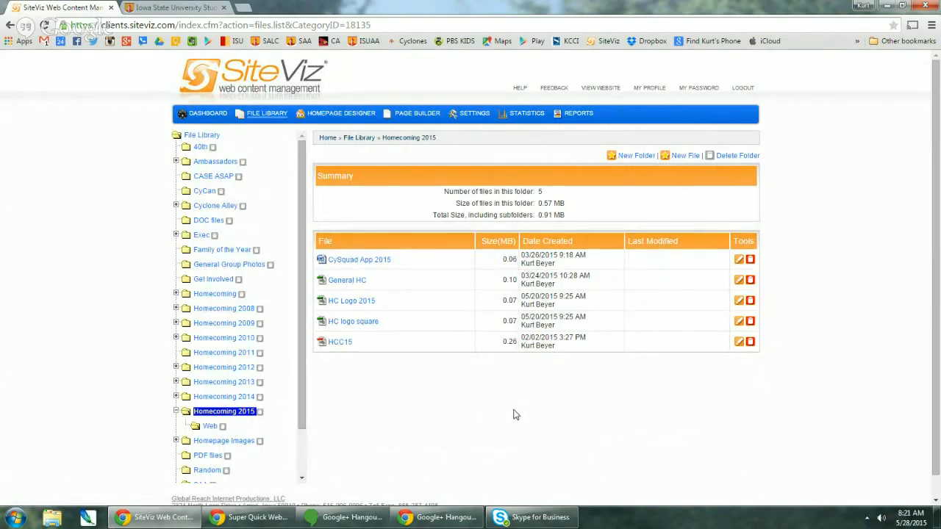
left_click(686, 156)
left_click(464, 227)
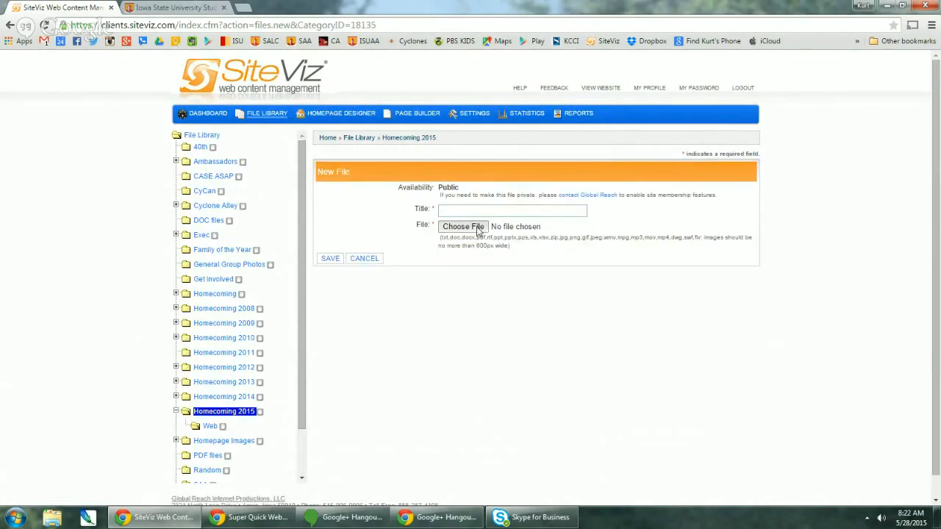
left_click(566, 280)
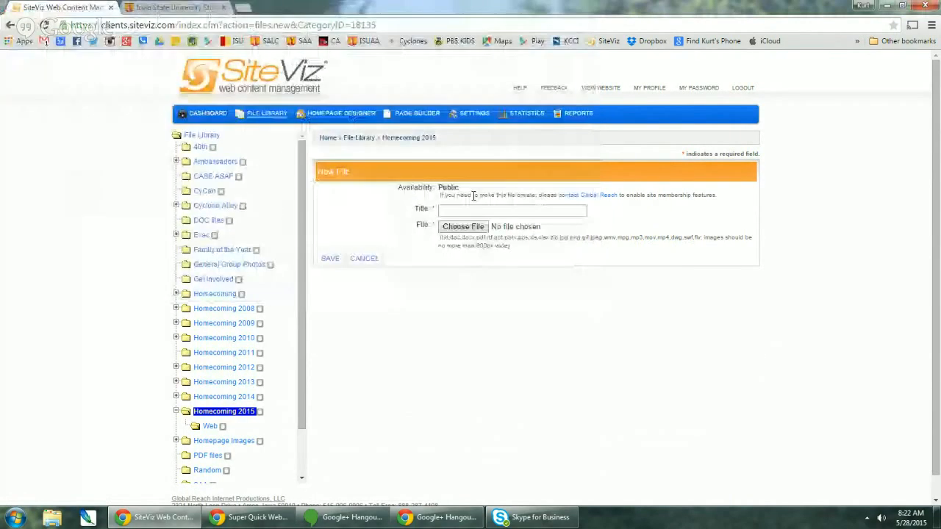
left_click(246, 416)
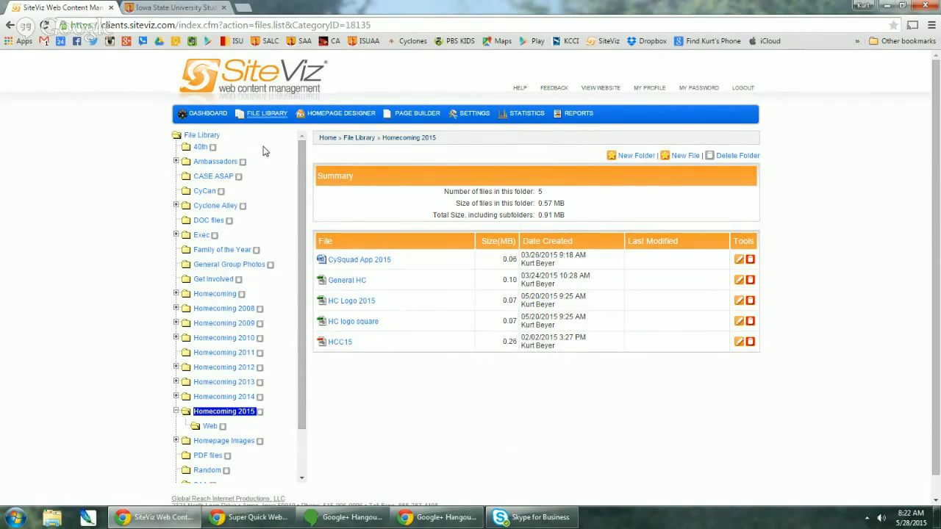
- Open the Page Builder page list and compare its order with the live SALC site menu
left_click(417, 118)
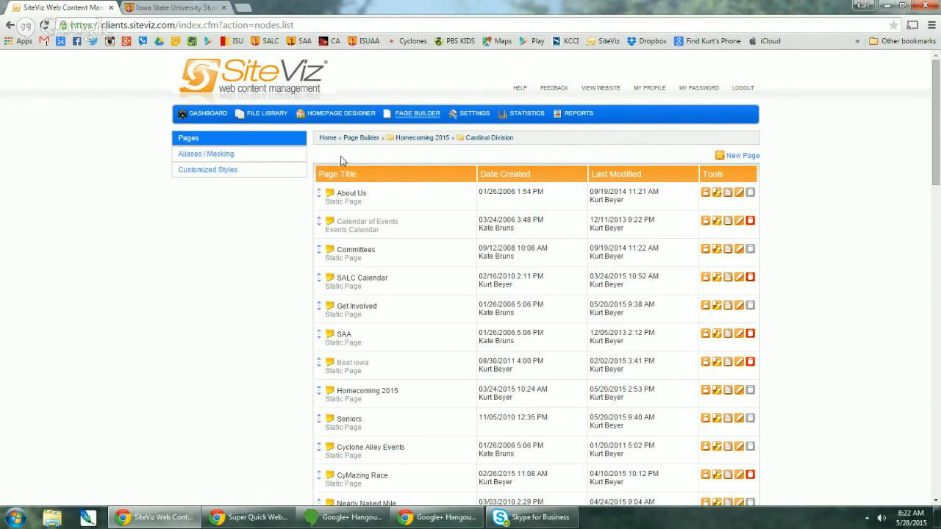
scroll(391, 276, "down", 3)
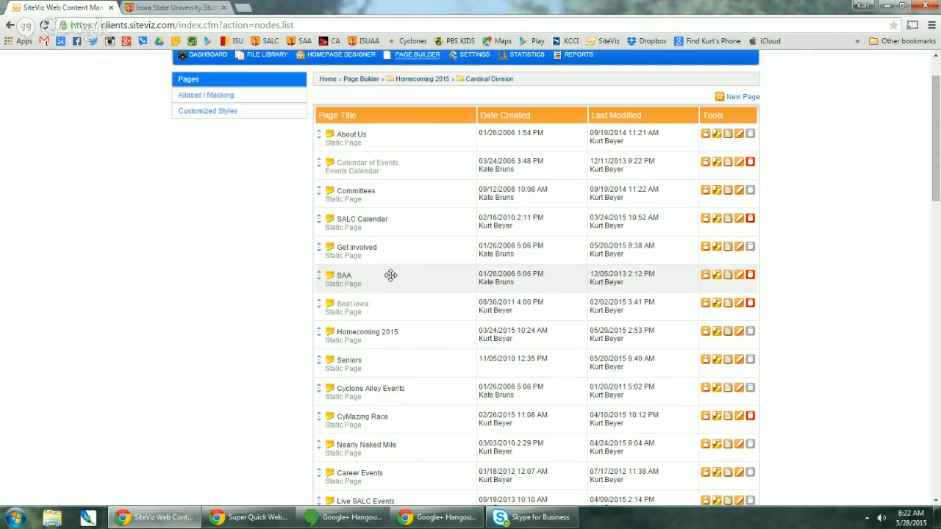
scroll(389, 273, "up", 3)
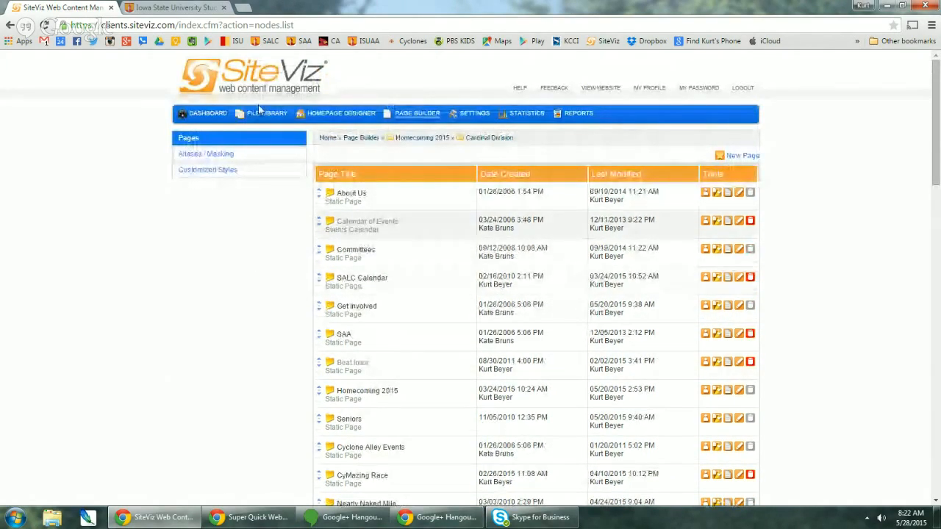
left_click(164, 7)
scroll(167, 204, "up", 1)
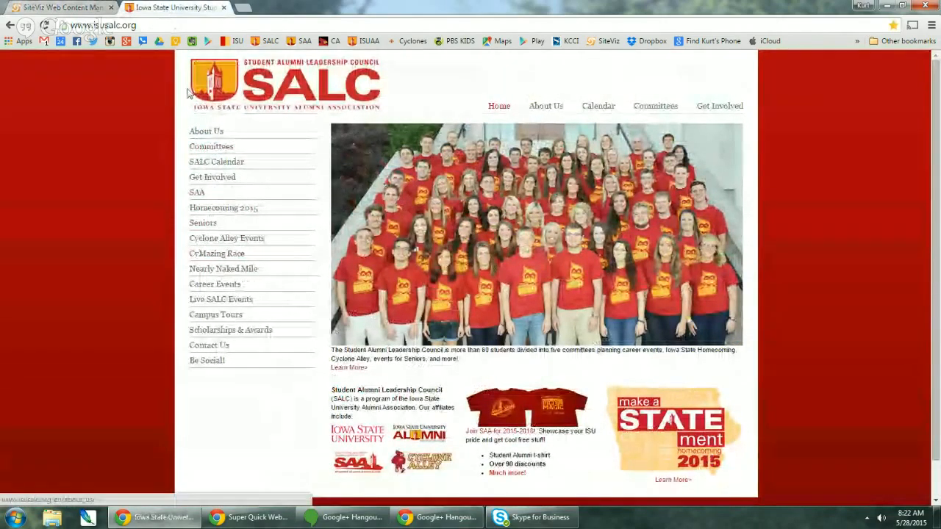
left_click(59, 7)
- Drag Homecoming 2015 above SAA and reload the live site to confirm the new menu order
scroll(391, 360, "down", 2)
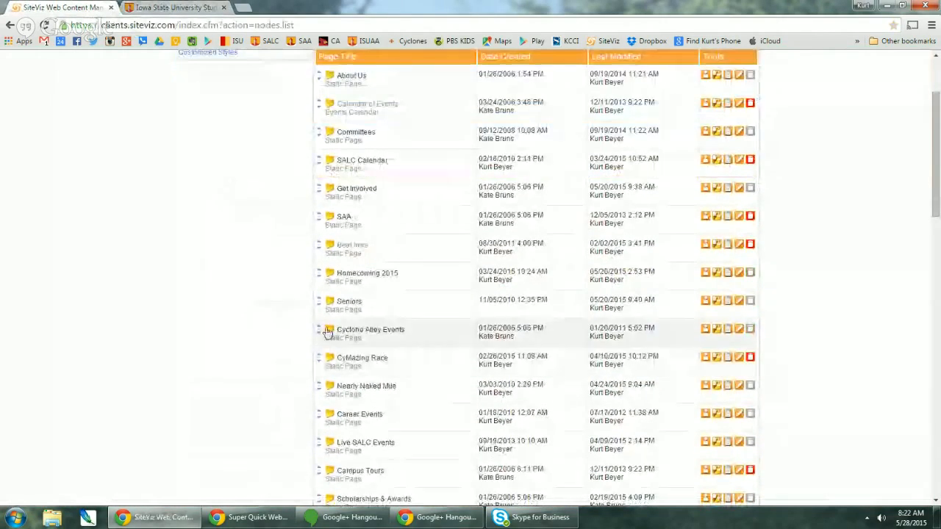
left_click_drag(317, 274, 316, 213)
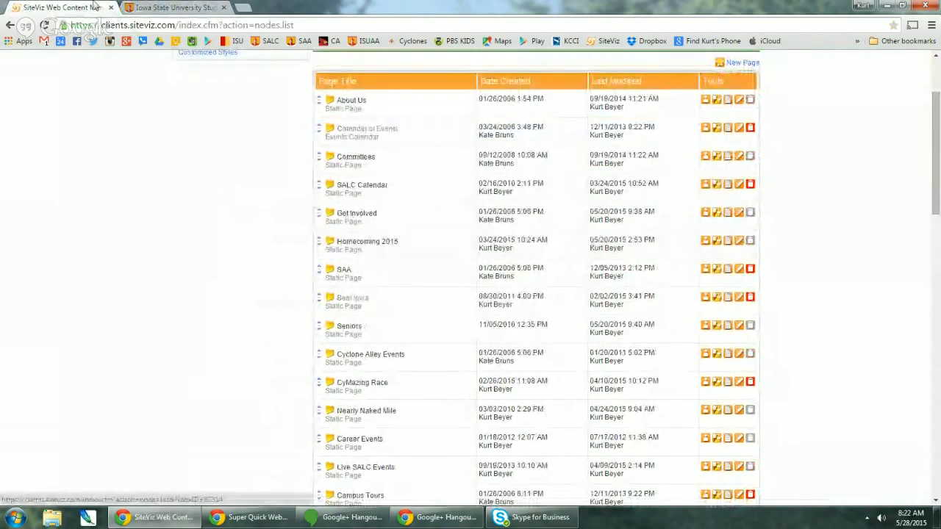
left_click(171, 7)
left_click(45, 25)
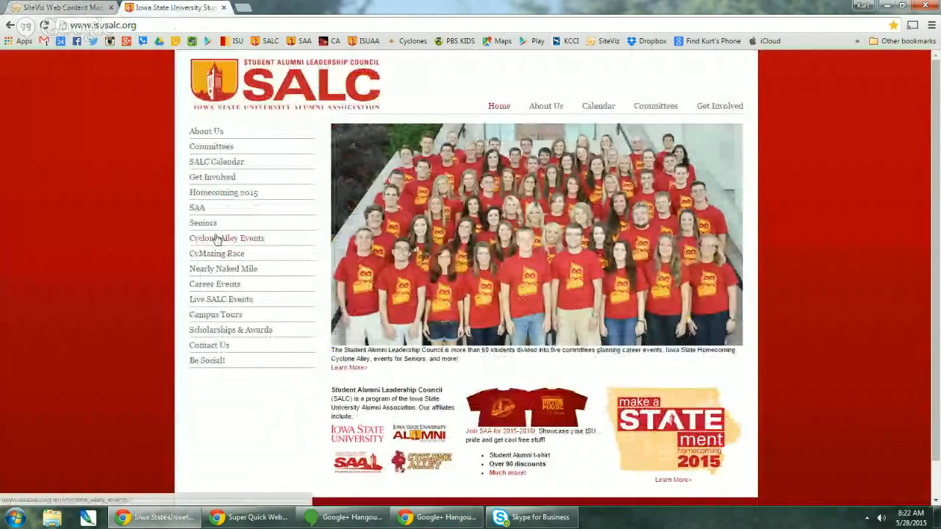
left_click(83, 7)
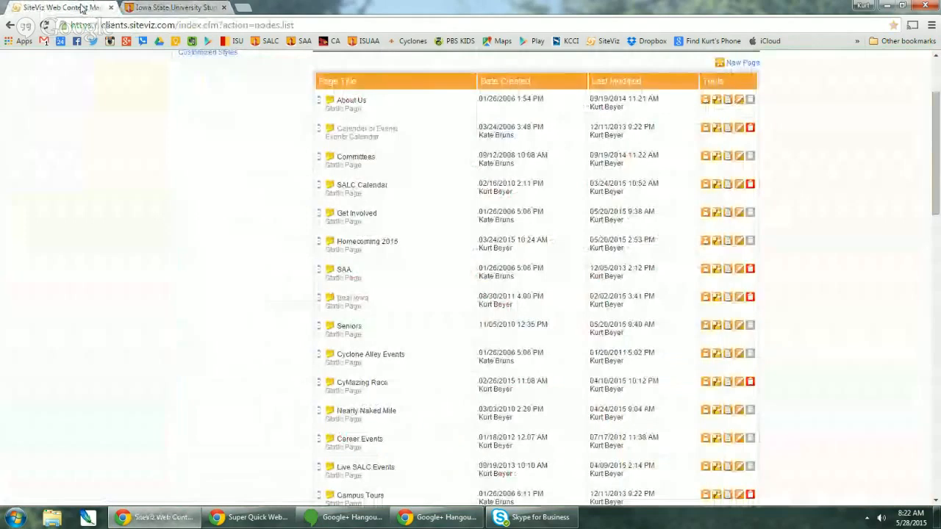
- Drag the Homecoming 2015 row back down between SAA and Beat Iowa
left_click_drag(315, 245, 322, 278)
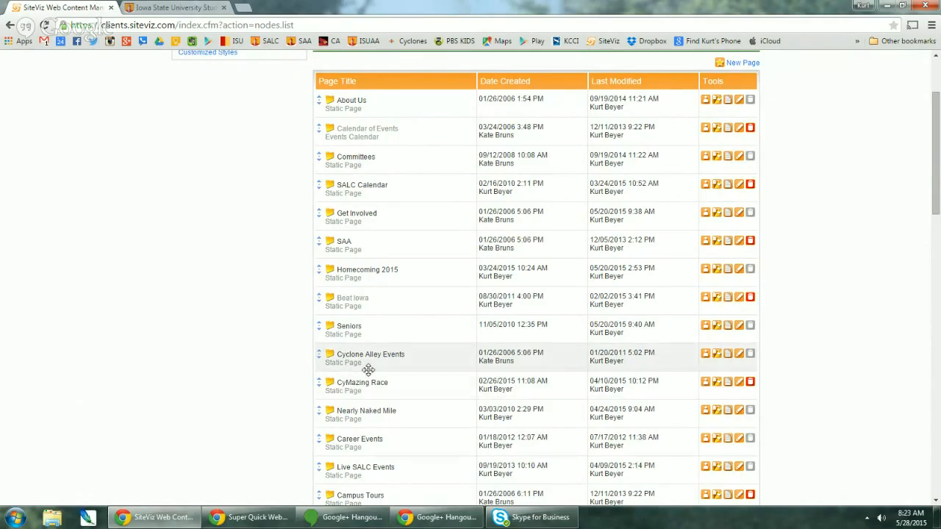
scroll(280, 320, "down", 2)
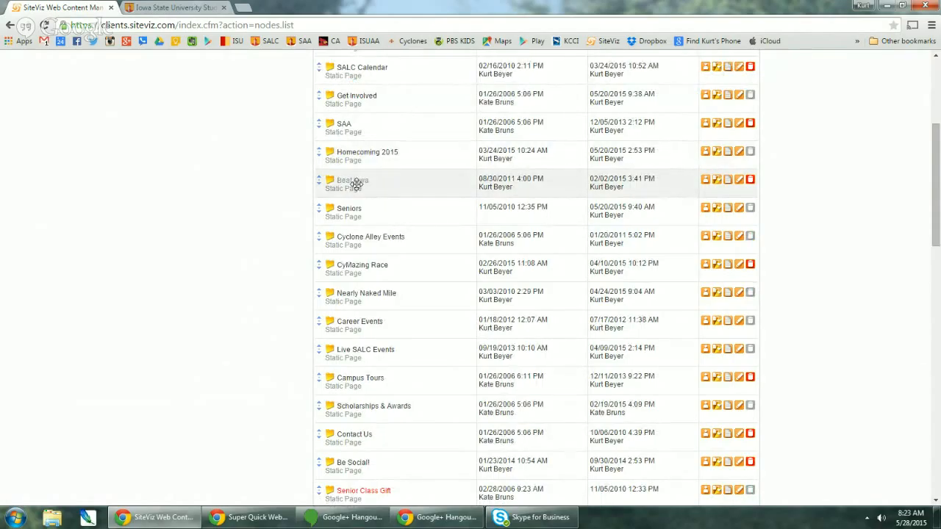
left_click(740, 181)
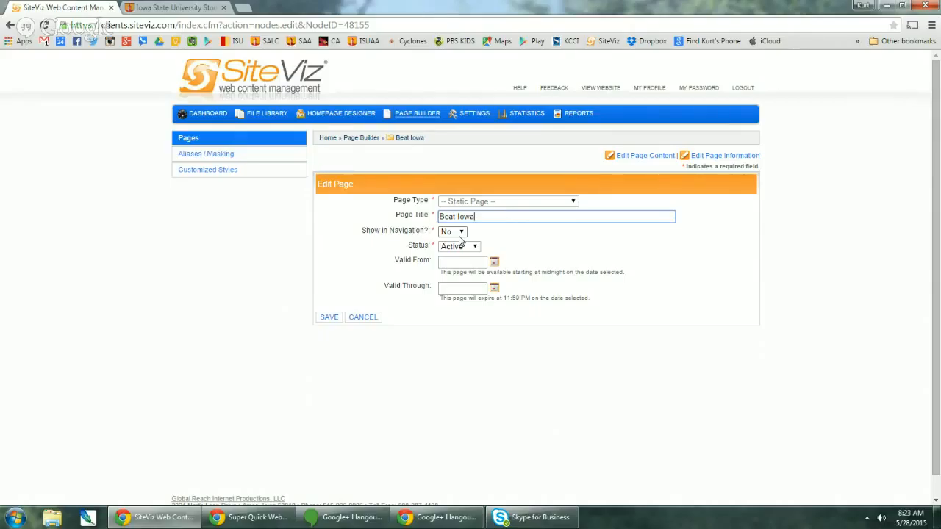
left_click(364, 318)
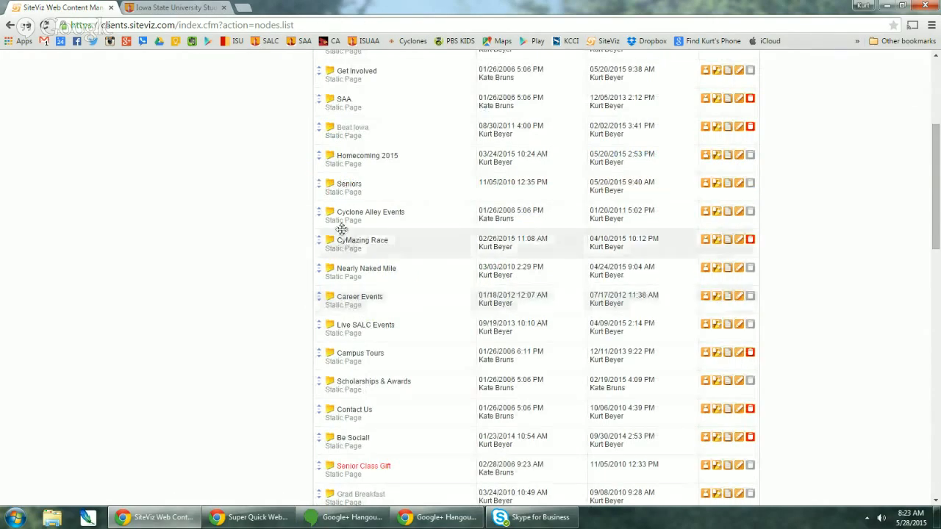
scroll(434, 275, "up", 2)
scroll(367, 309, "down", 5)
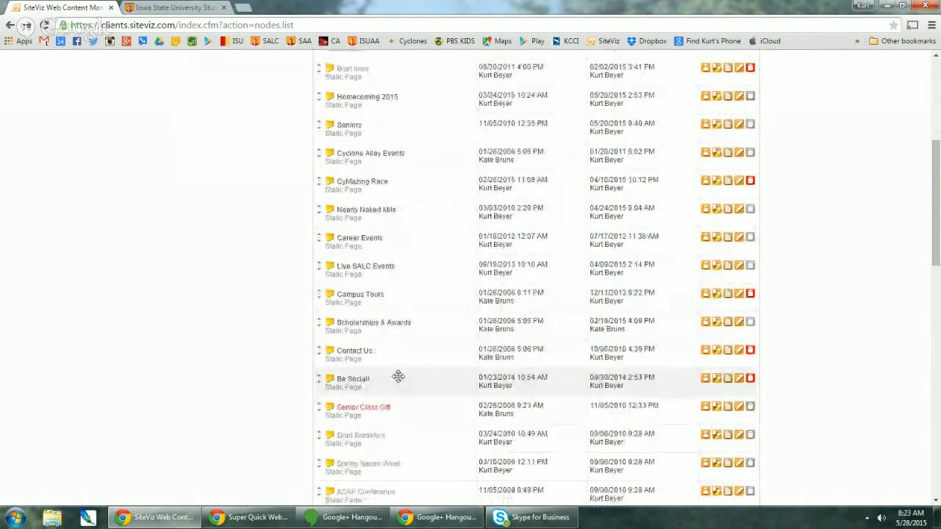
scroll(393, 293, "down", 2)
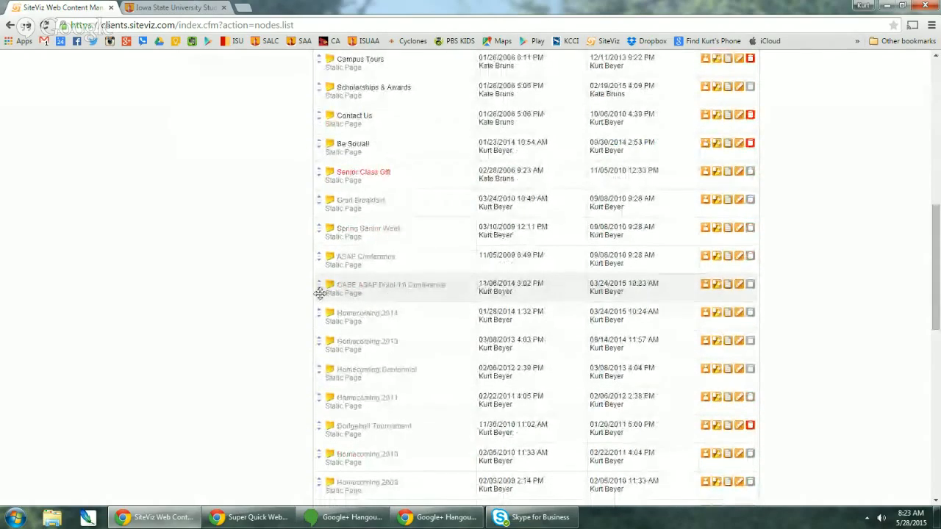
scroll(387, 325, "down", 10)
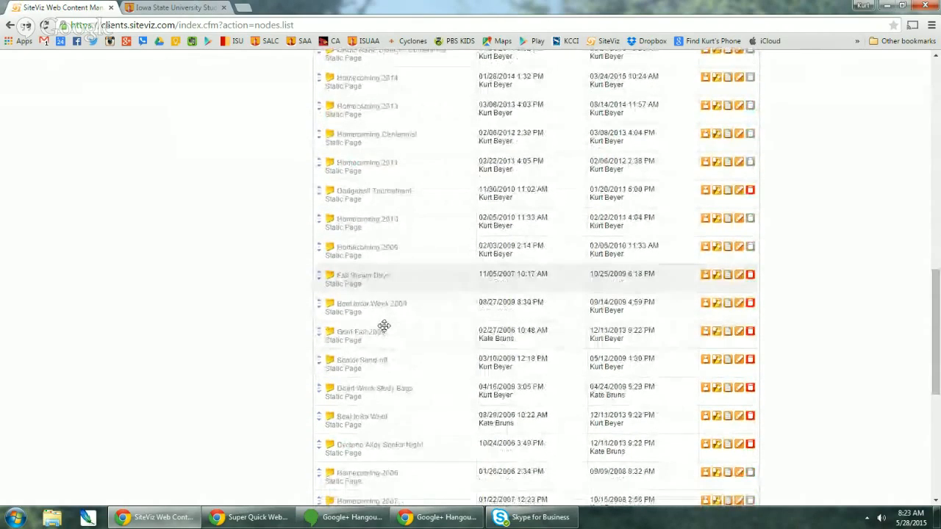
scroll(385, 326, "down", 1)
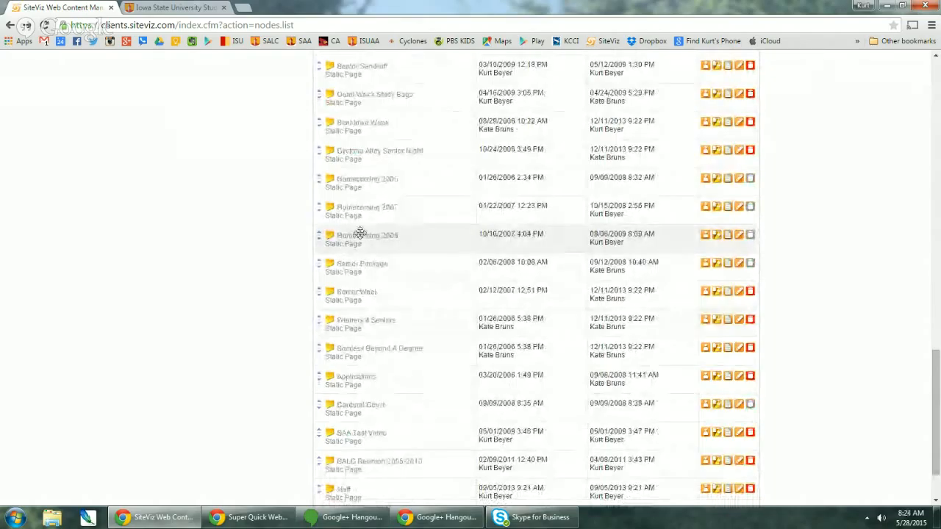
left_click(728, 234)
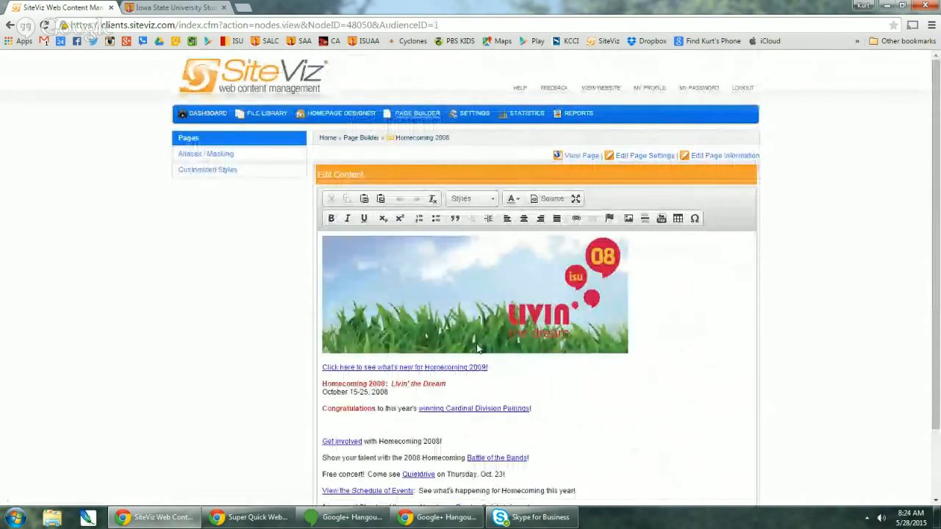
scroll(477, 346, "down", 2)
scroll(493, 339, "up", 2)
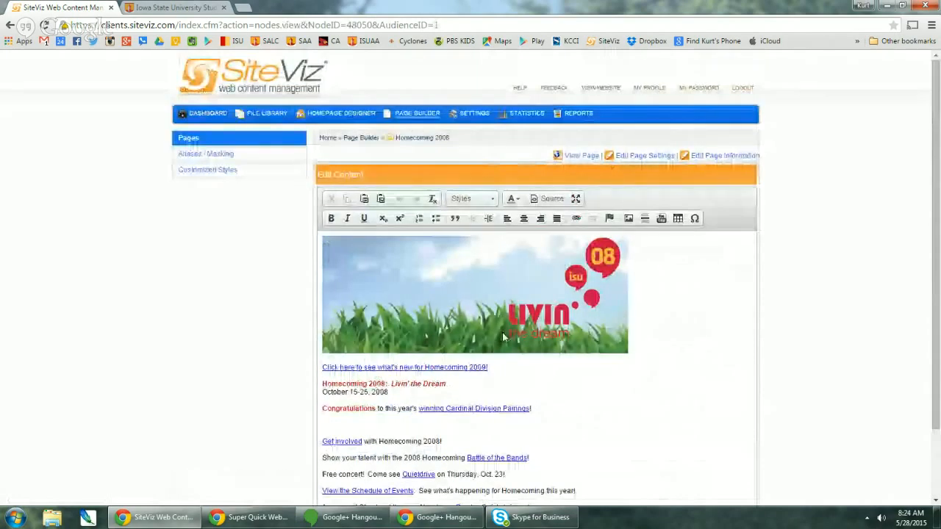
left_click(374, 140)
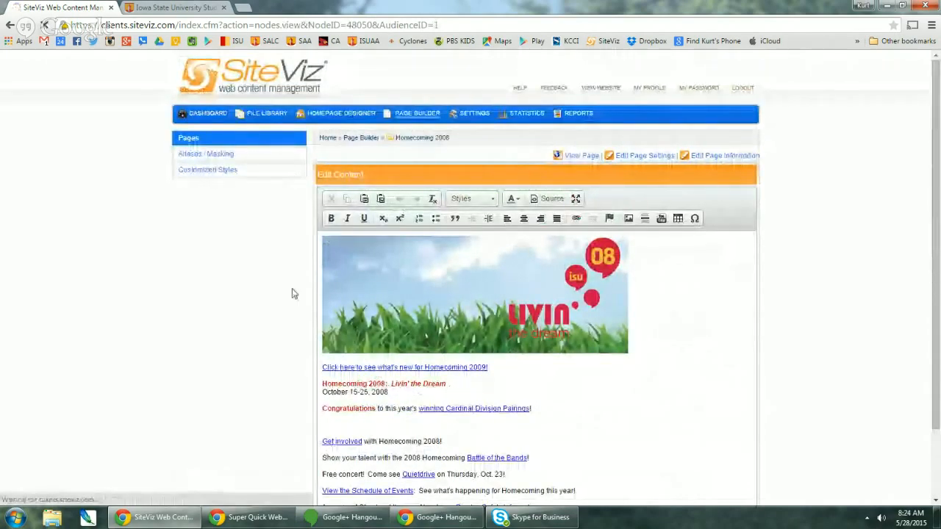
scroll(295, 297, "down", 10)
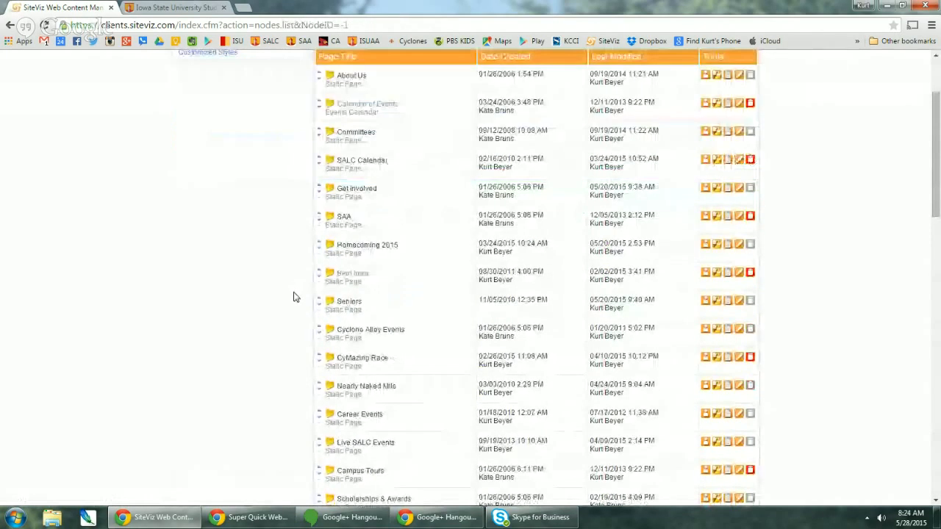
scroll(298, 297, "down", 2)
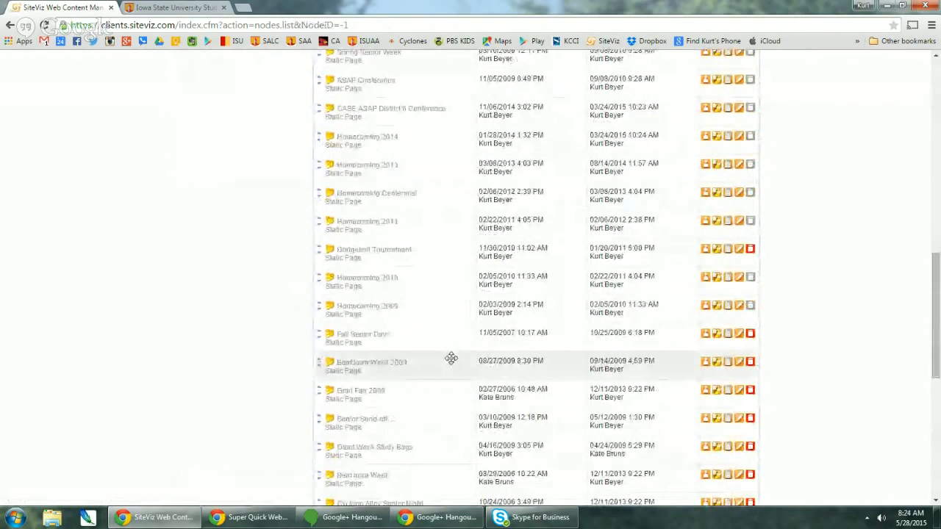
scroll(407, 363, "down", 5)
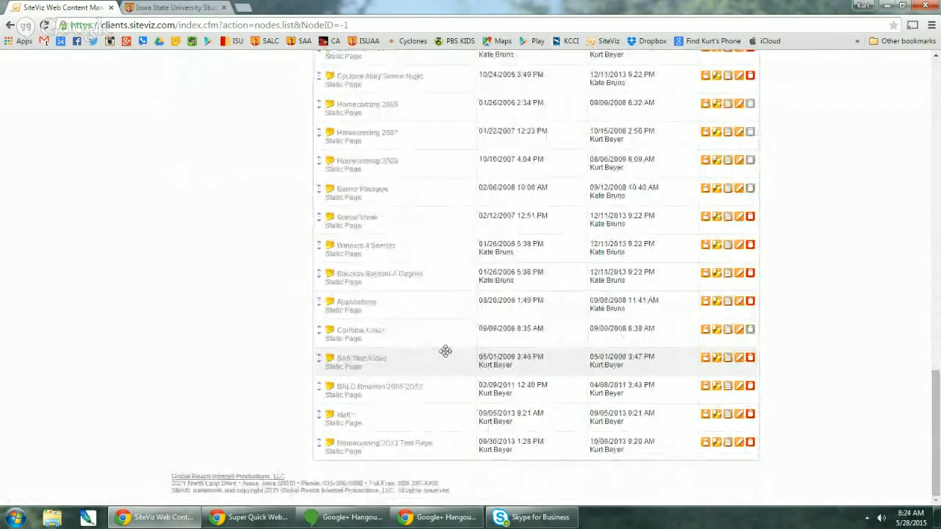
scroll(445, 351, "up", 7)
scroll(446, 351, "up", 9)
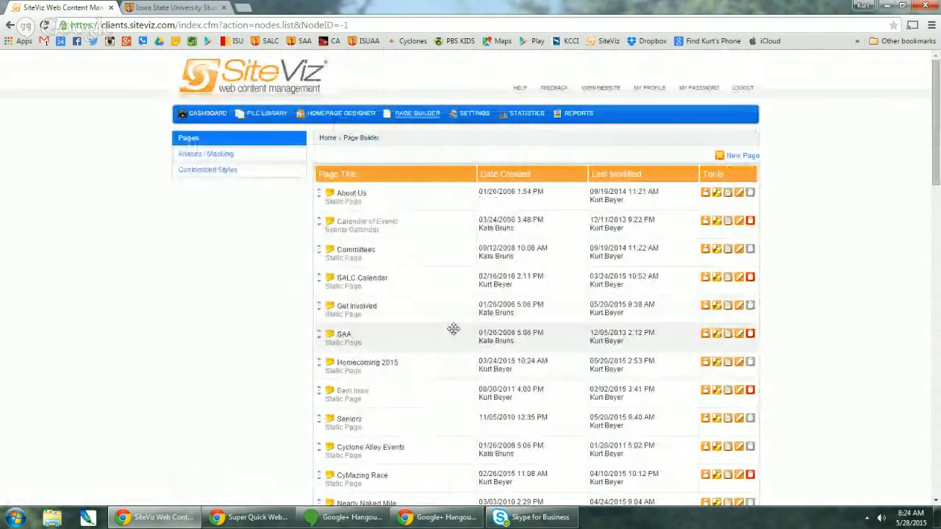
scroll(451, 330, "down", 2)
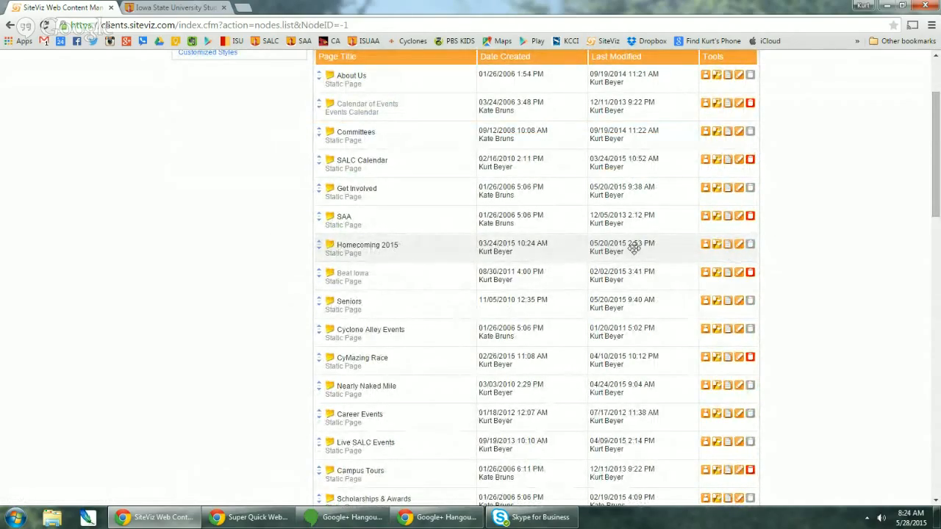
- Check Homecoming 2015's page settings without changes, then open its page content editor
left_click(740, 248)
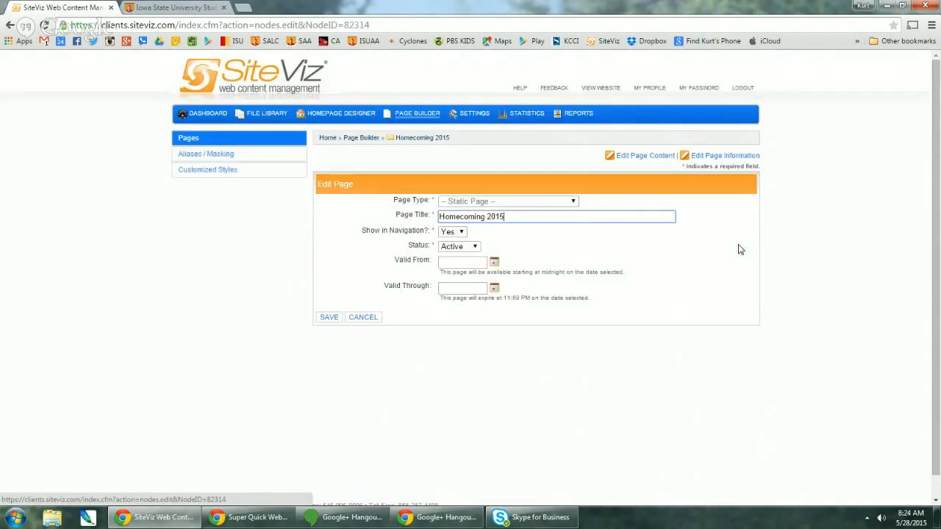
left_click(362, 316)
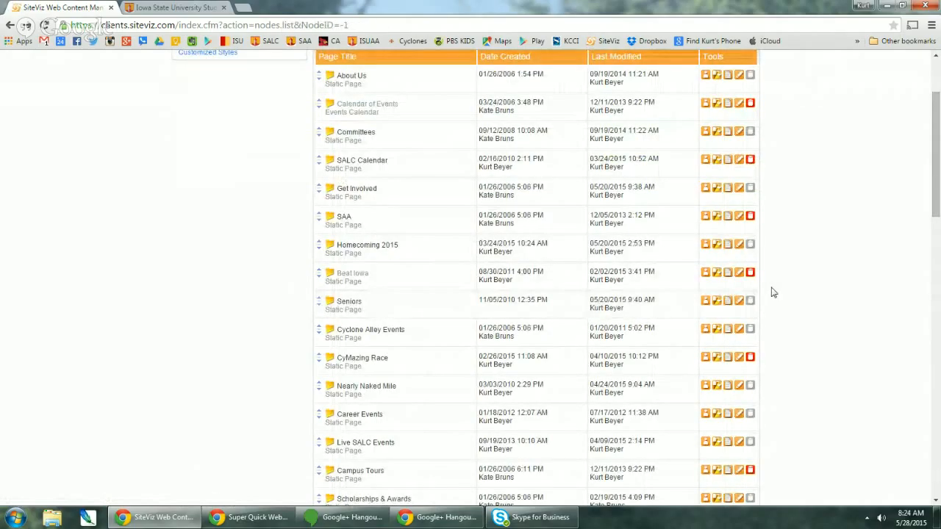
left_click(728, 246)
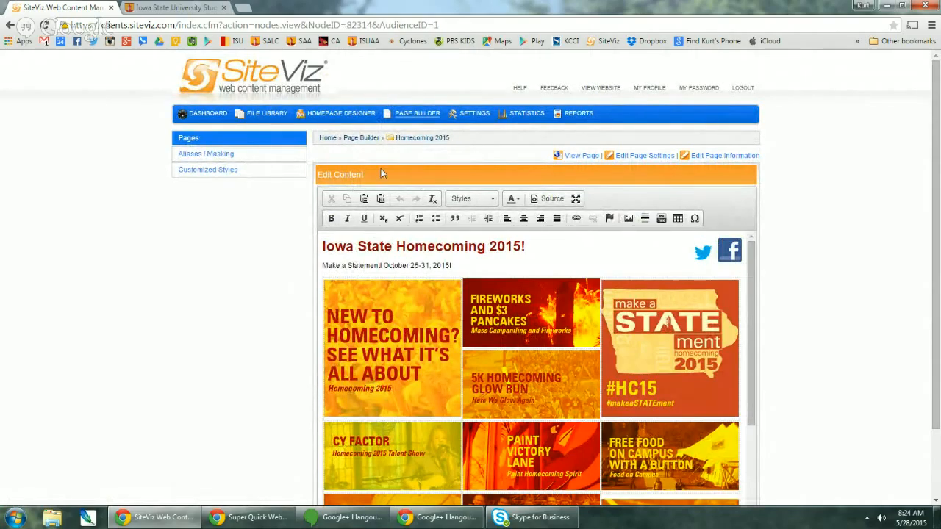
- Review the Homecoming 2015 content, then list its ten sub-pages via View Sub Pages
scroll(322, 213, "down", 2)
scroll(500, 258, "down", 3)
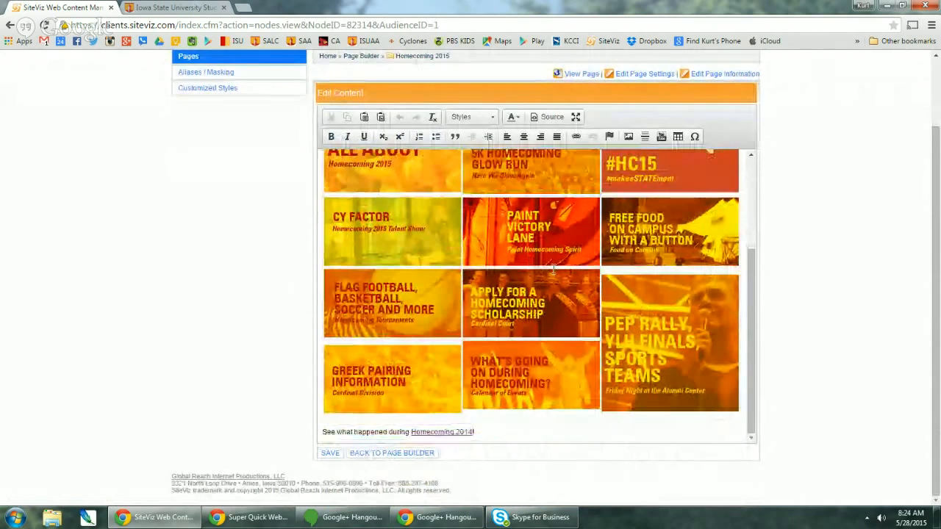
scroll(554, 277, "up", 2)
scroll(557, 283, "up", 3)
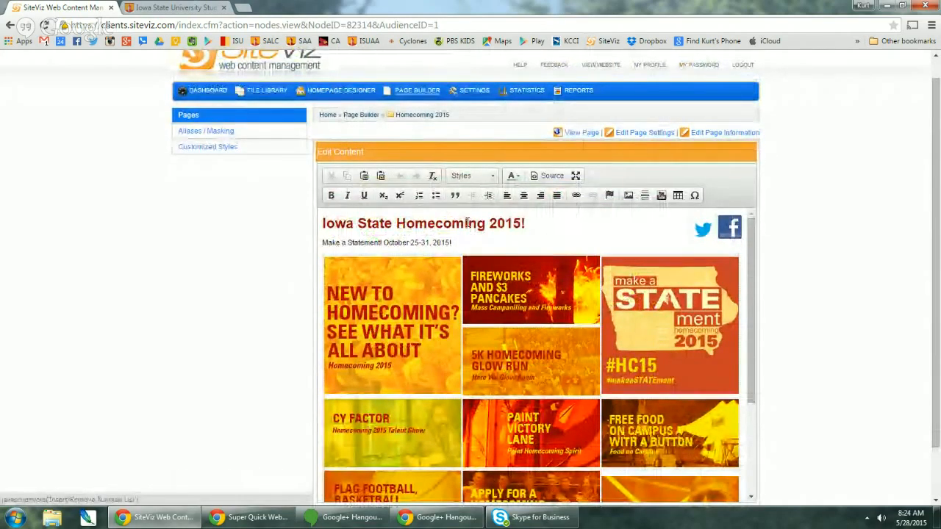
left_click(421, 116)
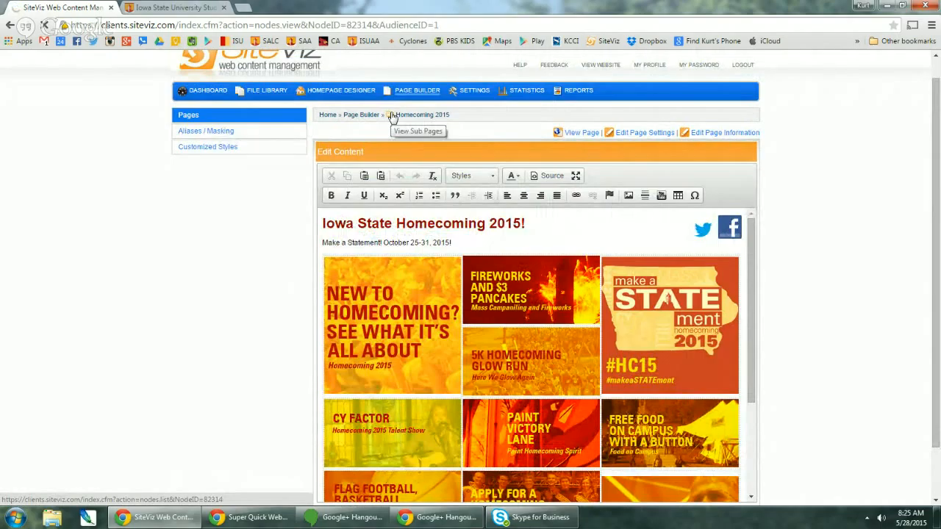
left_click(392, 118)
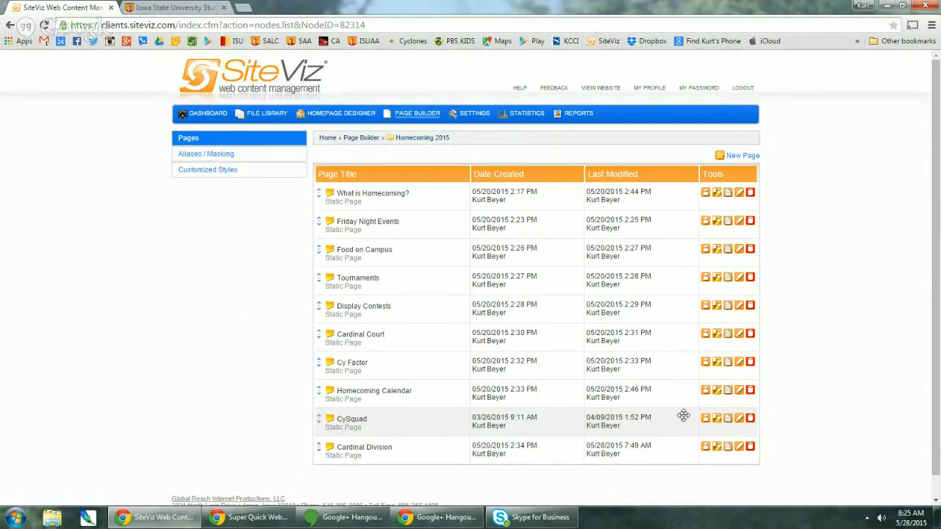
left_click(739, 418)
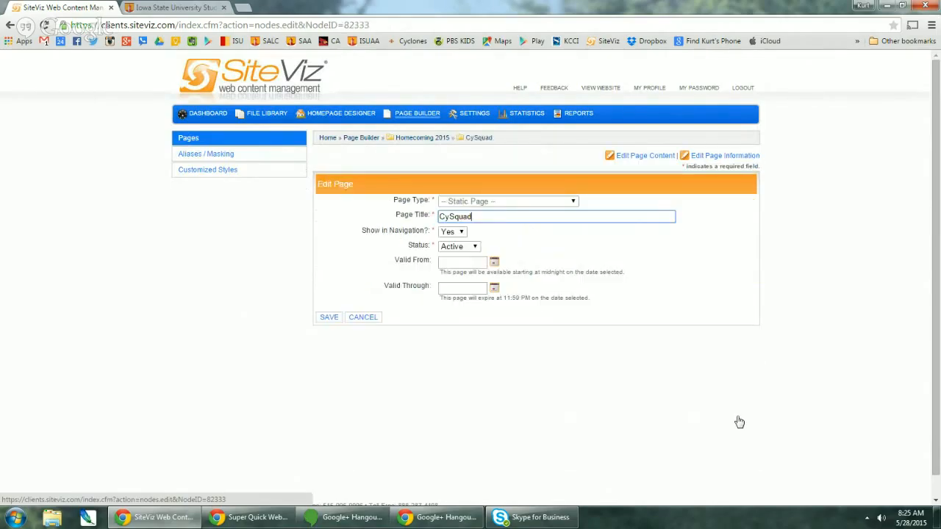
left_click(363, 318)
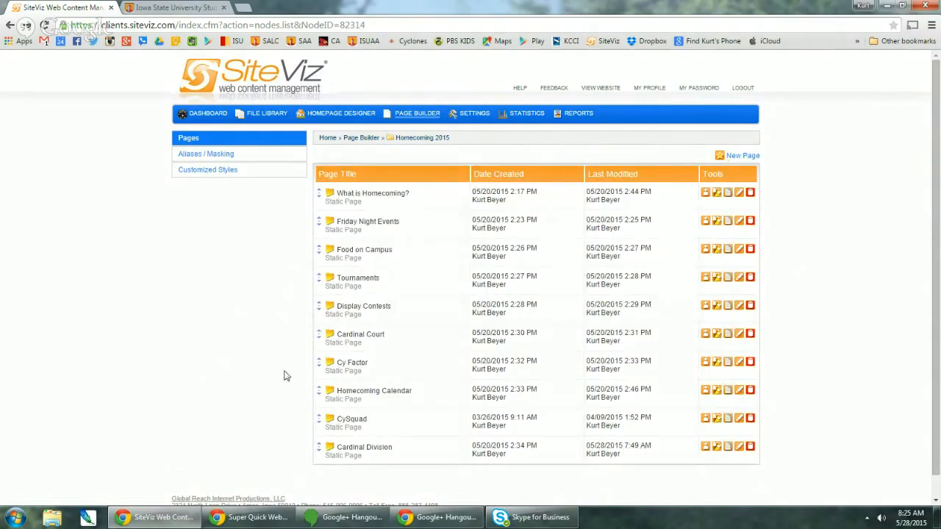
left_click(728, 221)
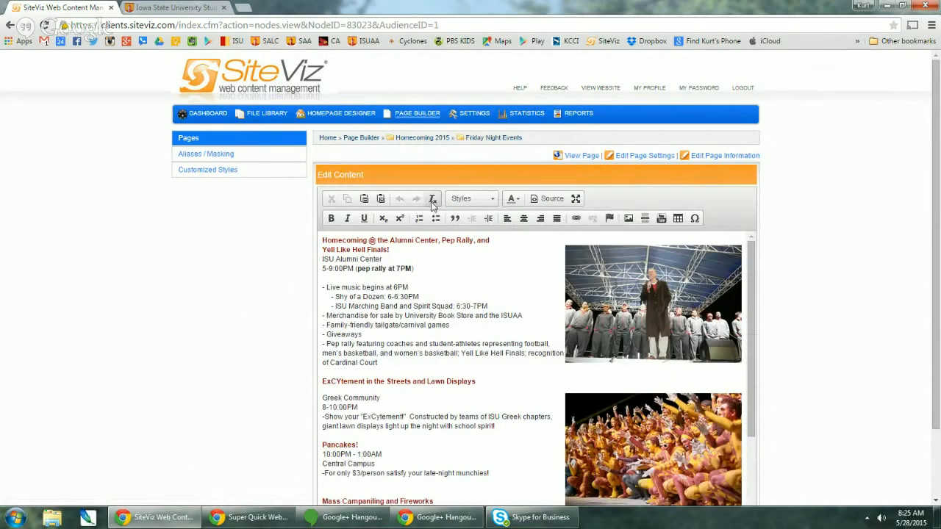
scroll(448, 343, "down", 5)
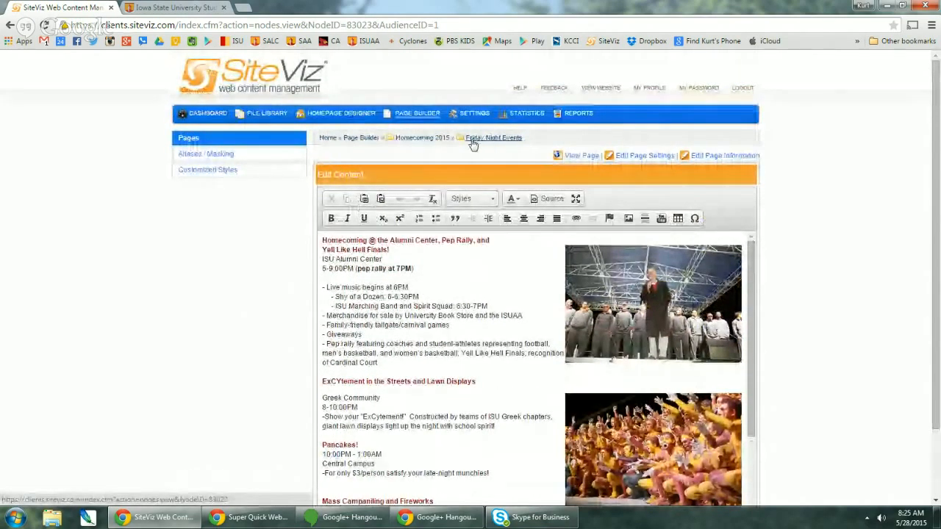
left_click(501, 140)
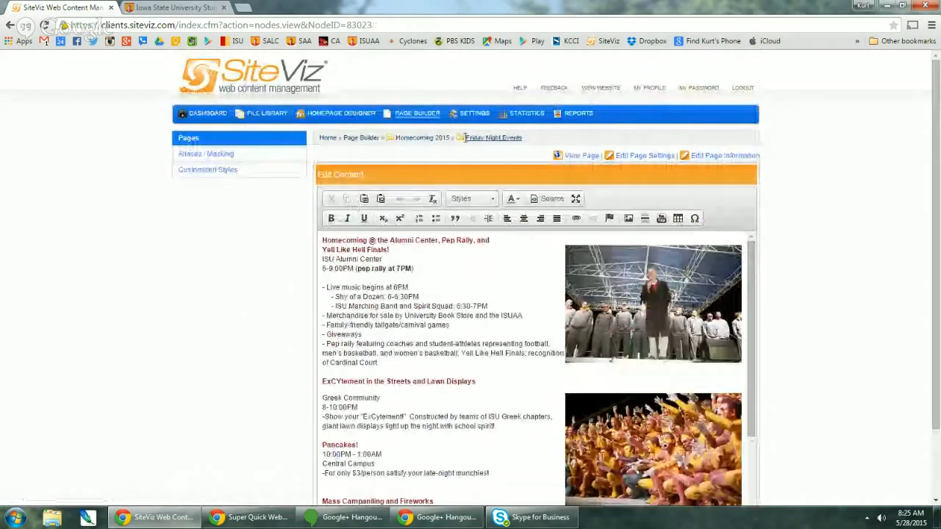
left_click(460, 140)
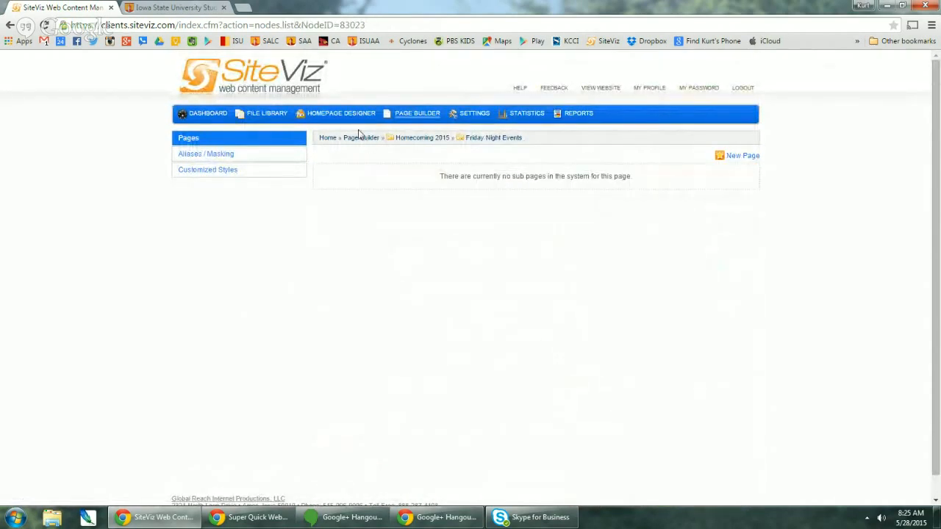
left_click(406, 141)
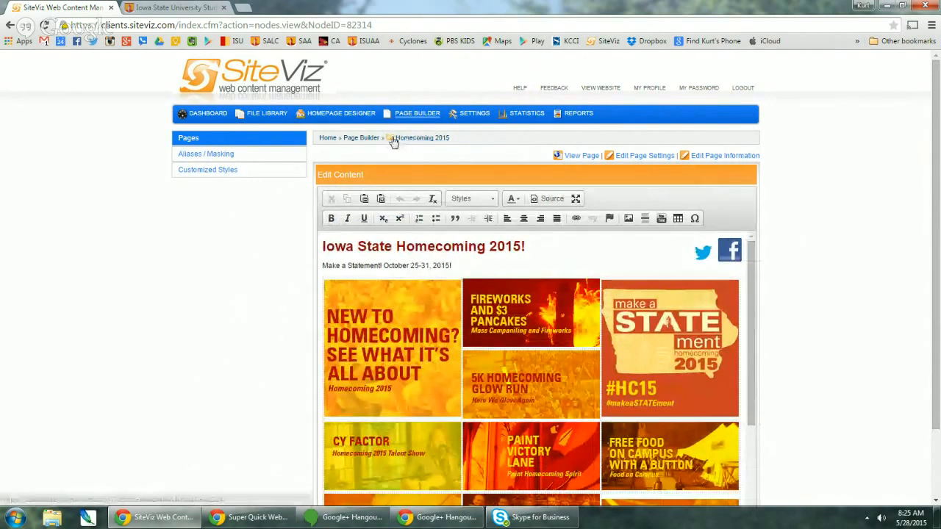
left_click(391, 141)
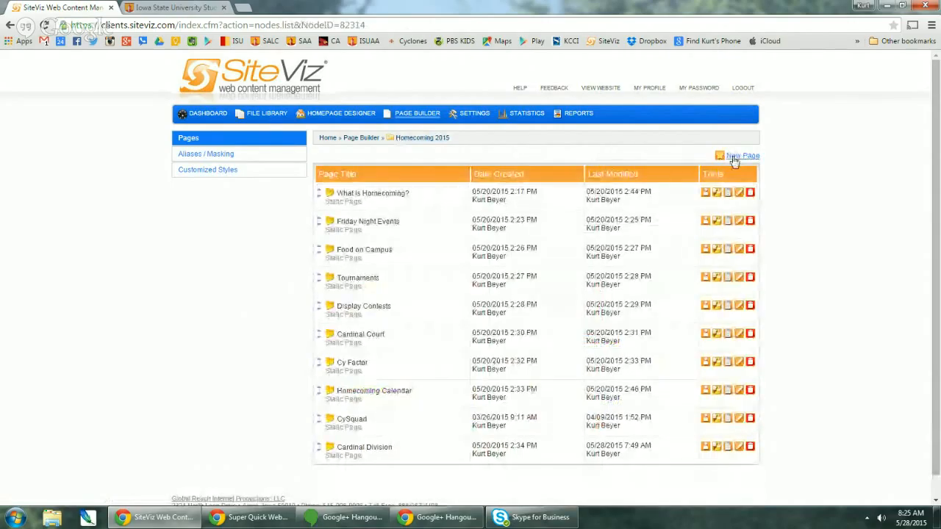
- Add a new static sub-page titled 'test page' under Homecoming 2015 and continue past the layout template
left_click(745, 157)
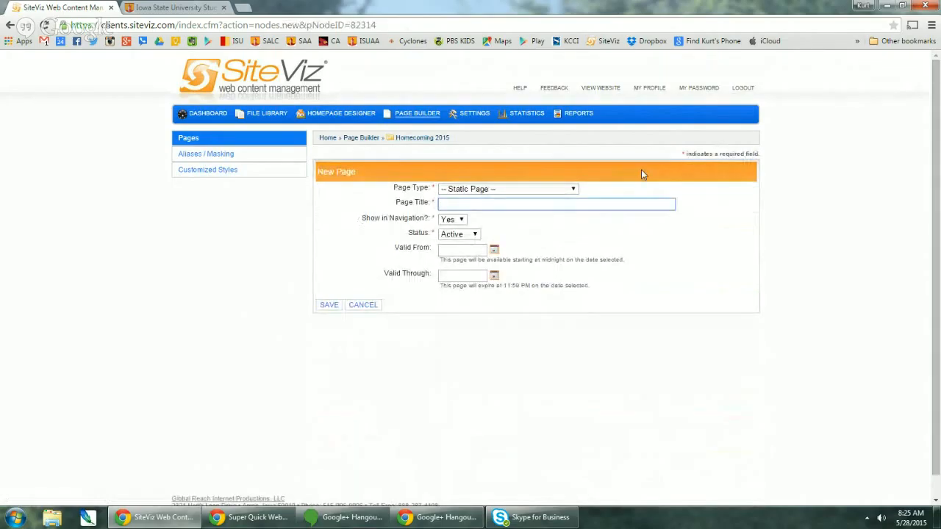
left_click(451, 205)
type("test page")
left_click(330, 306)
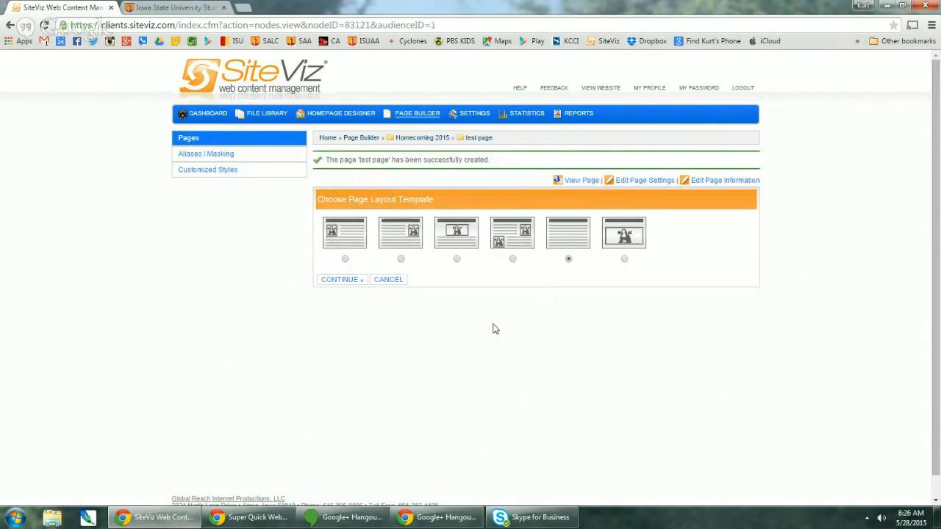
left_click(342, 279)
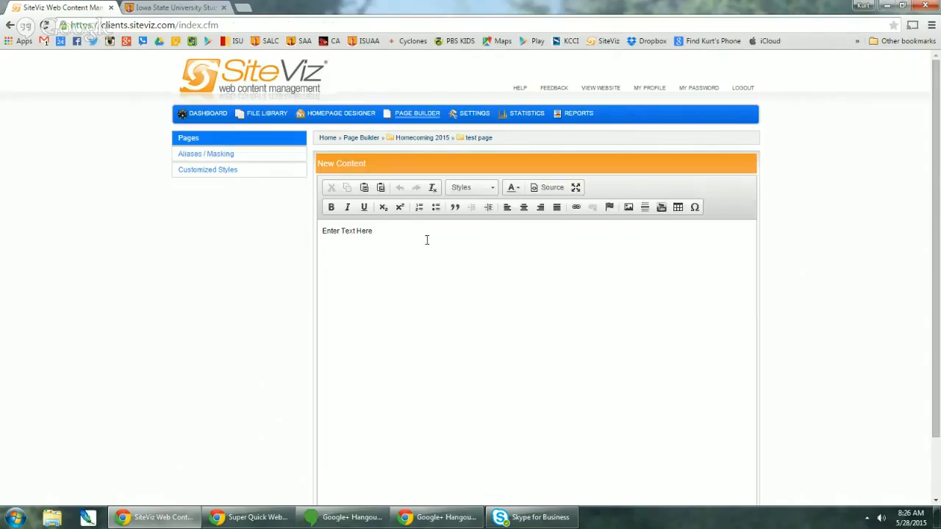
- View the blank test page under Homecoming 2015 on isusalc.org, then select the editor's placeholder text
left_click(199, 7)
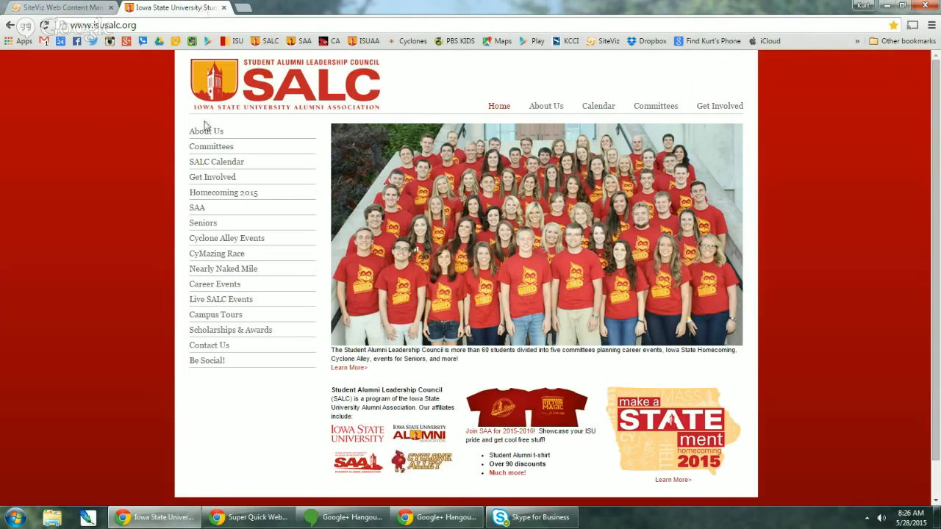
left_click(224, 195)
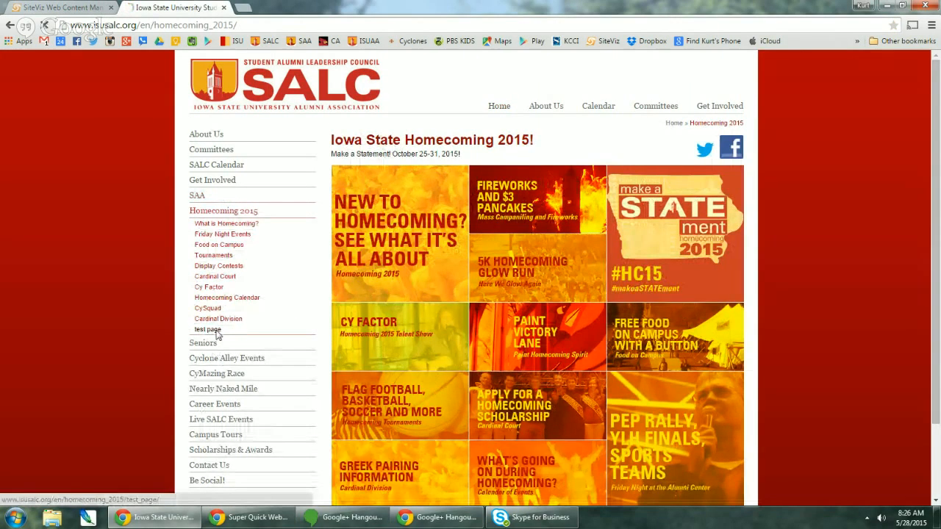
left_click(210, 329)
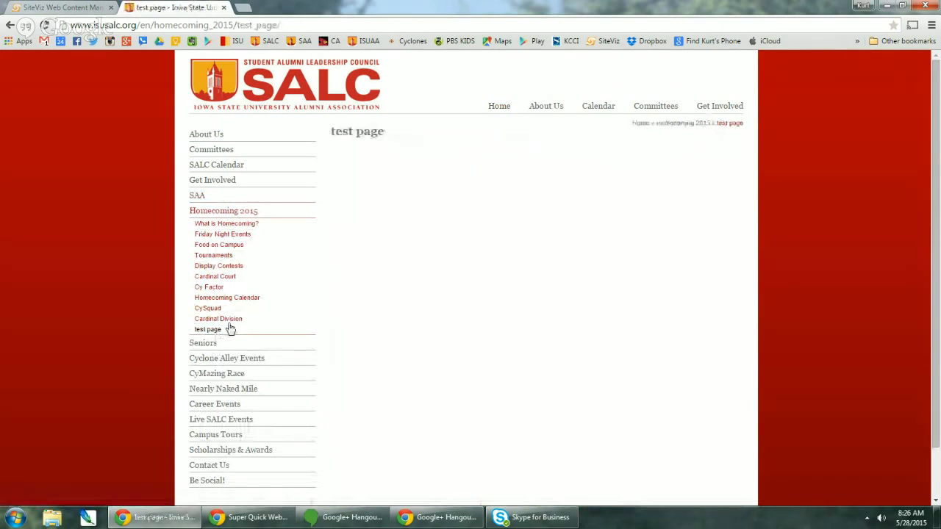
left_click(72, 7)
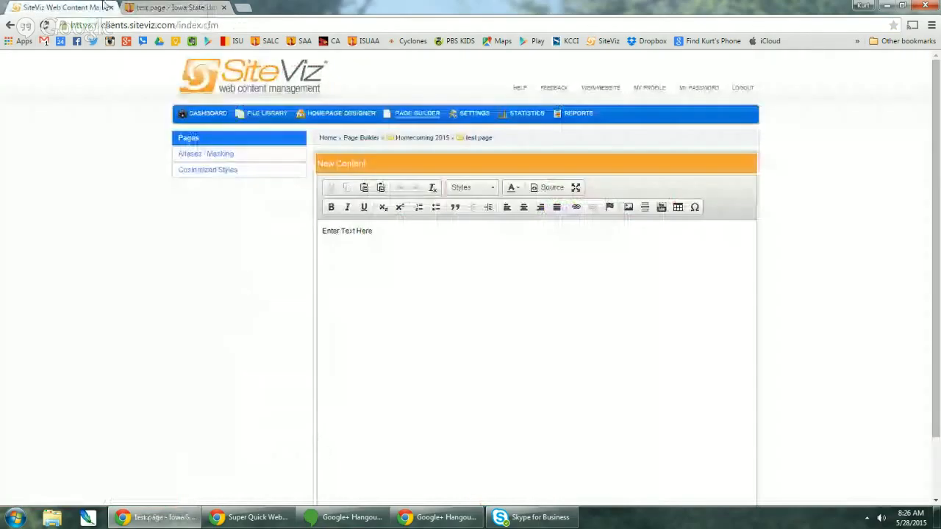
triple_click(372, 232)
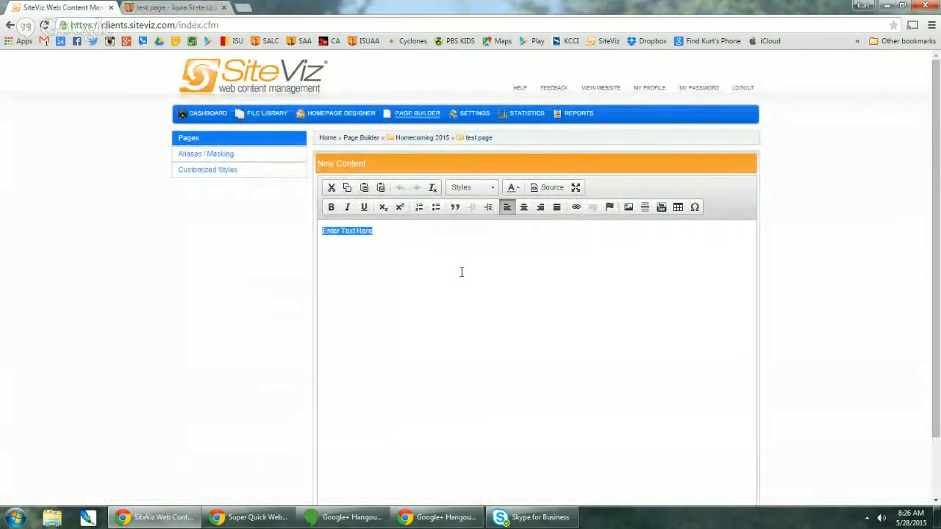
- Replace the placeholder with 'Test Page' and a second line 'Yay' in bold
key("BackSpace")
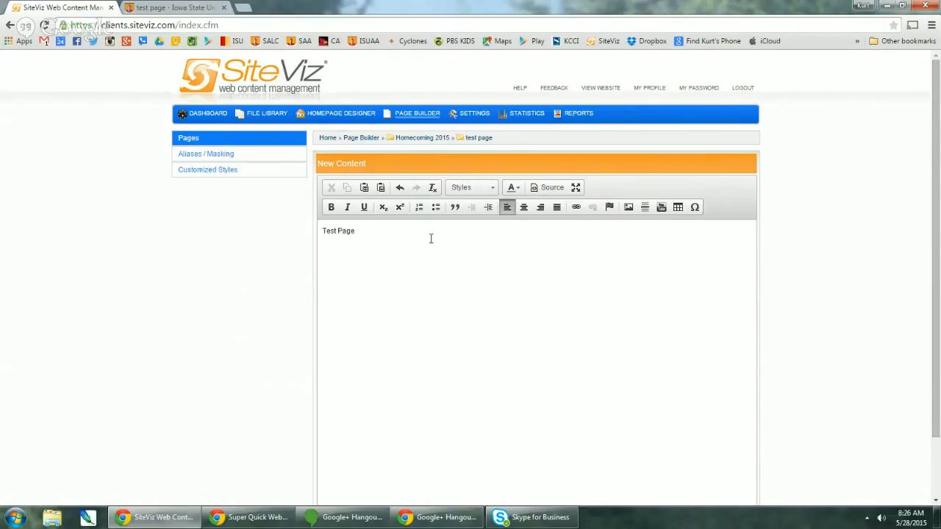
left_click_drag(342, 251, 309, 252)
key("ctrl+b")
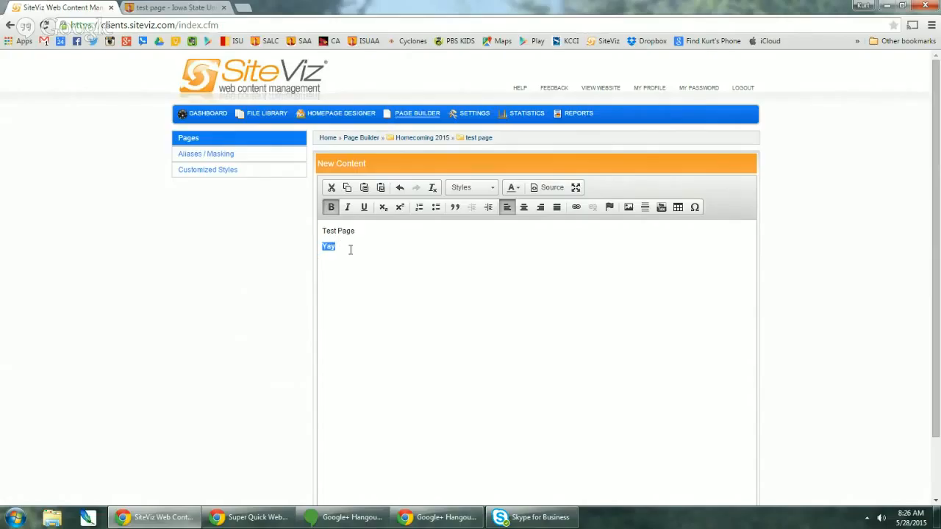
left_click(345, 247)
- Try an E-mail link type for Yay, then cancel and discard the changes
left_click(576, 207)
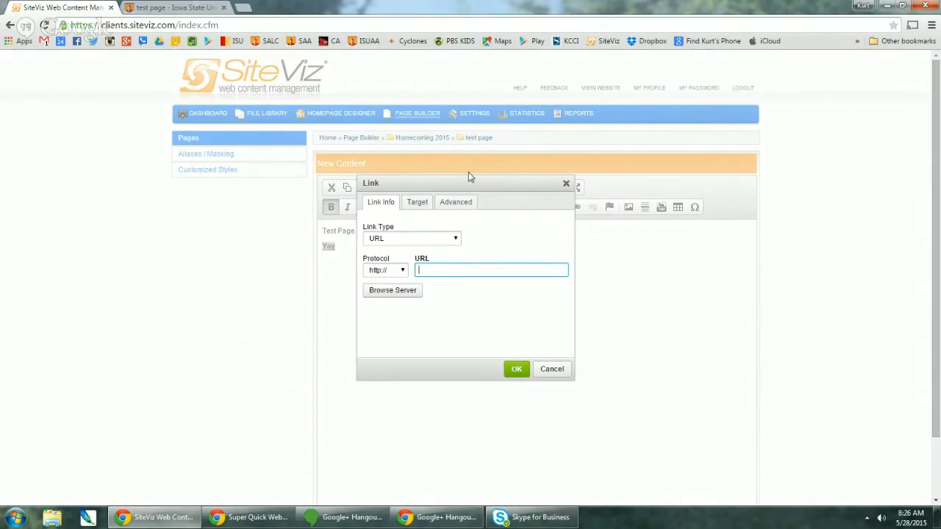
left_click(403, 242)
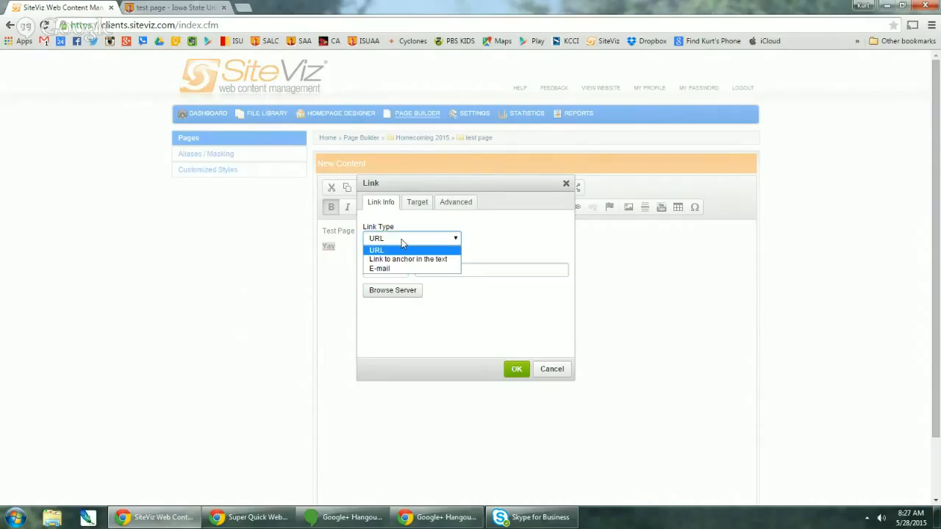
left_click(402, 269)
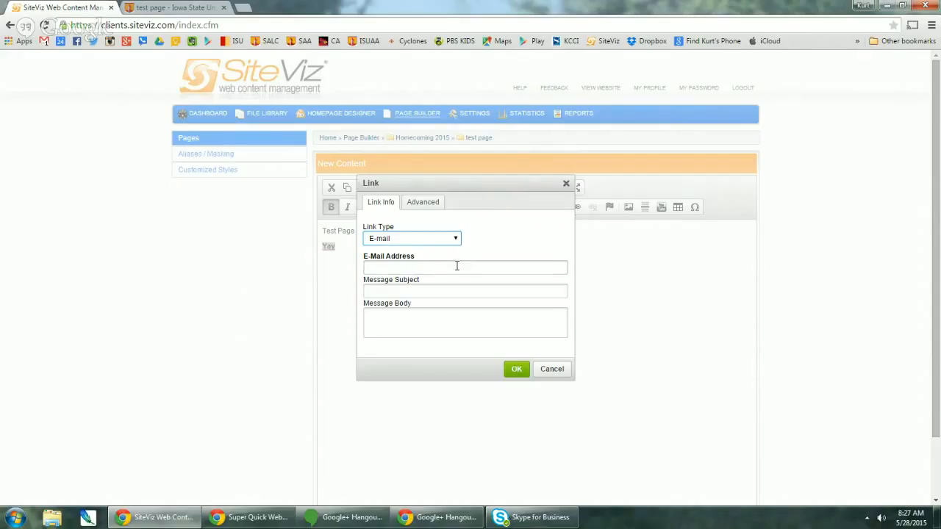
left_click(403, 268)
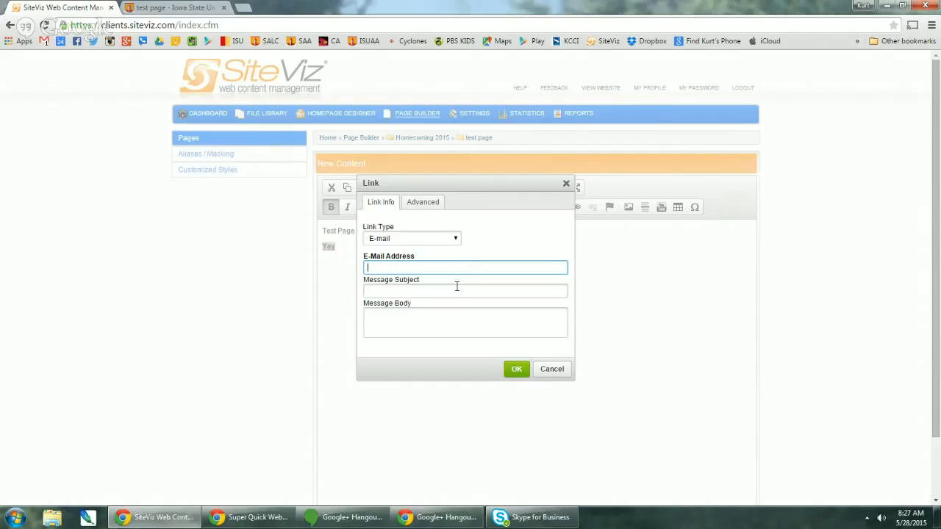
left_click(551, 370)
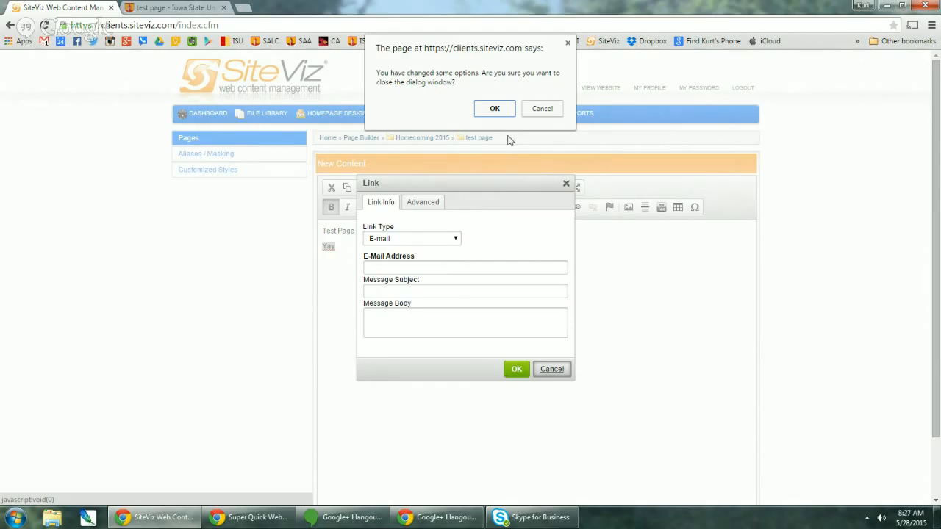
left_click(495, 109)
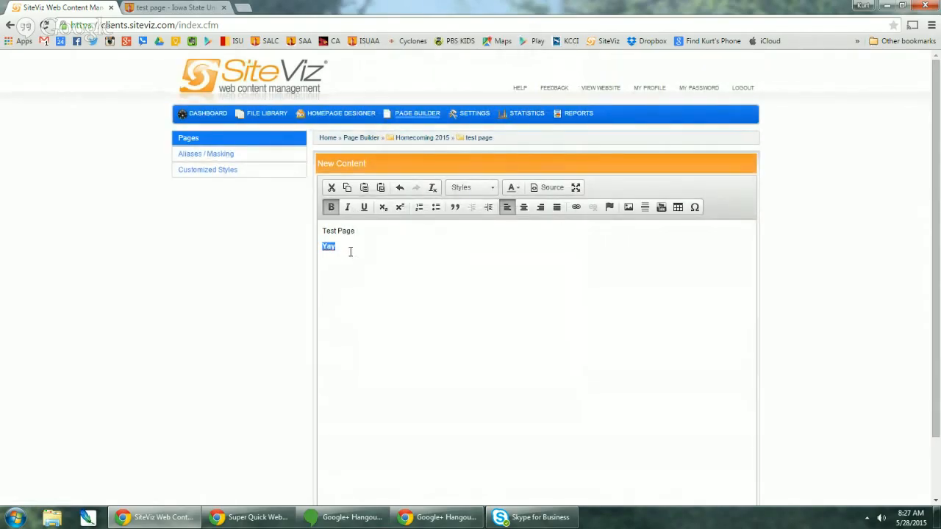
left_click(576, 207)
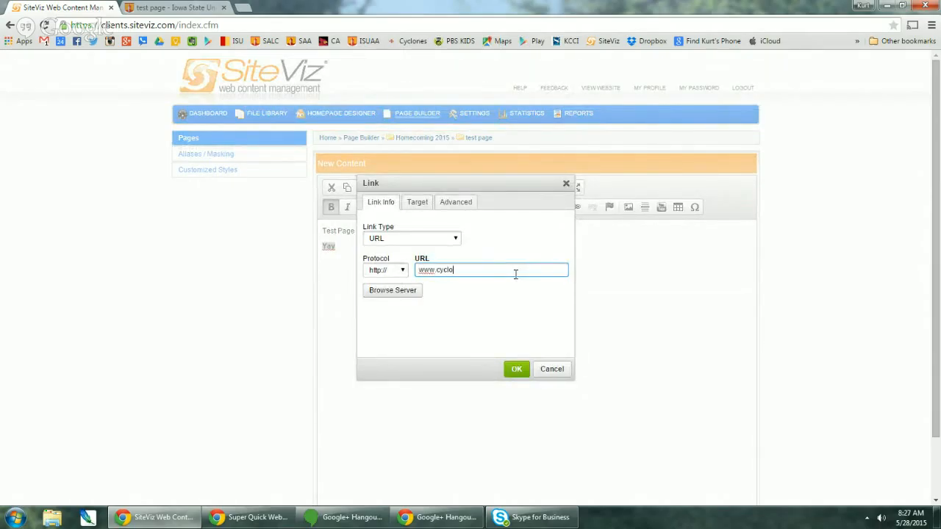
type("www.cyclonealley.org")
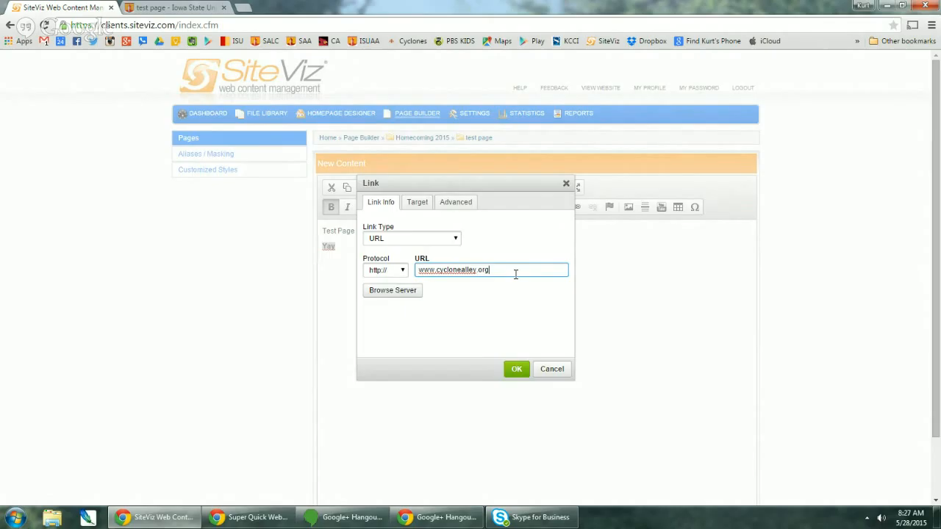
left_click(517, 369)
scroll(385, 312, "down", 1)
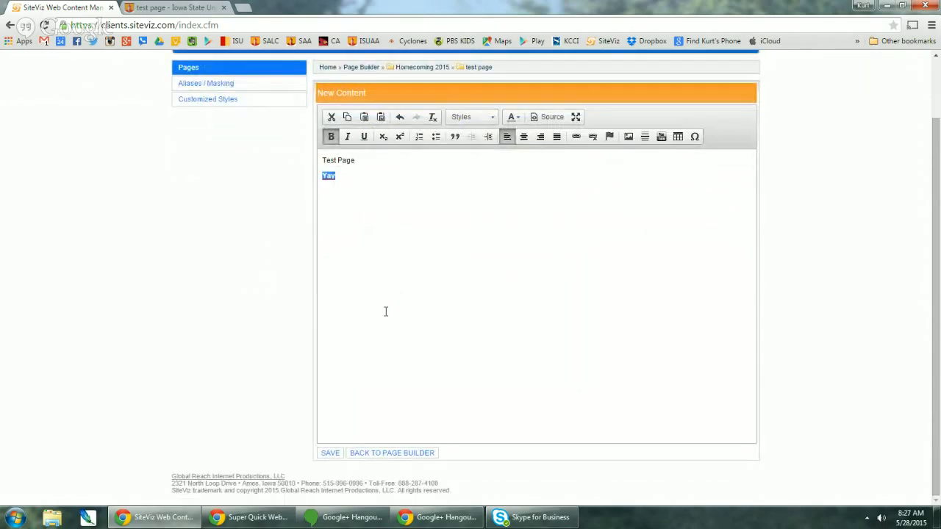
left_click(333, 453)
- Reload the live test page, check that the Yay link reaches Cyclone Alley, and return to SiteViz
key("ctrl+Tab")
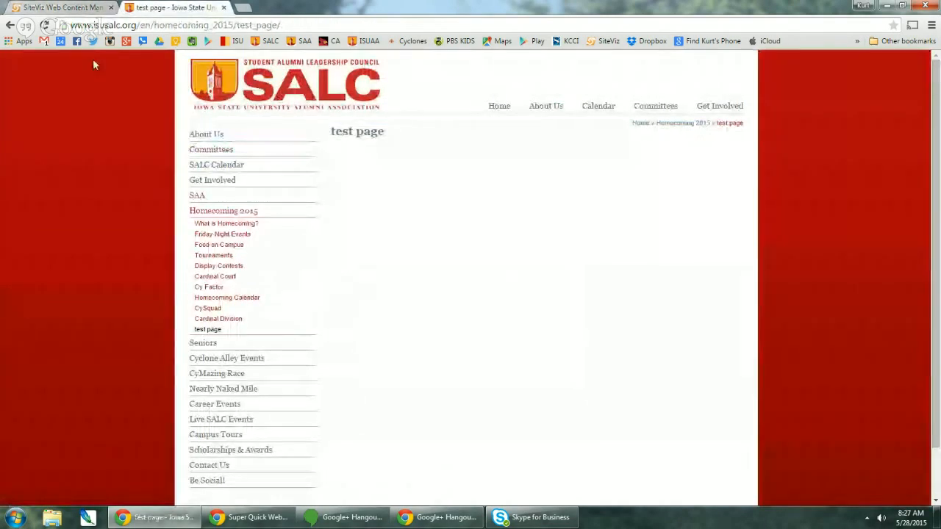
left_click(44, 25)
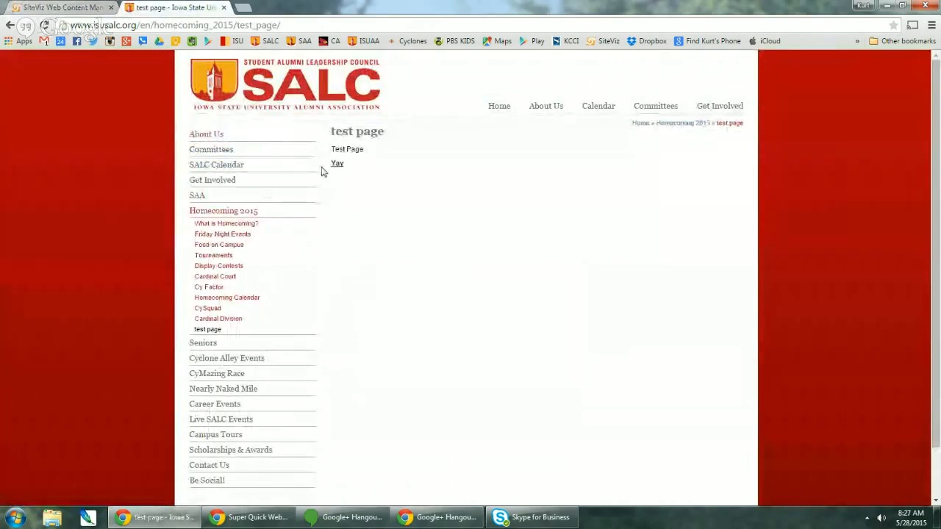
left_click(336, 163)
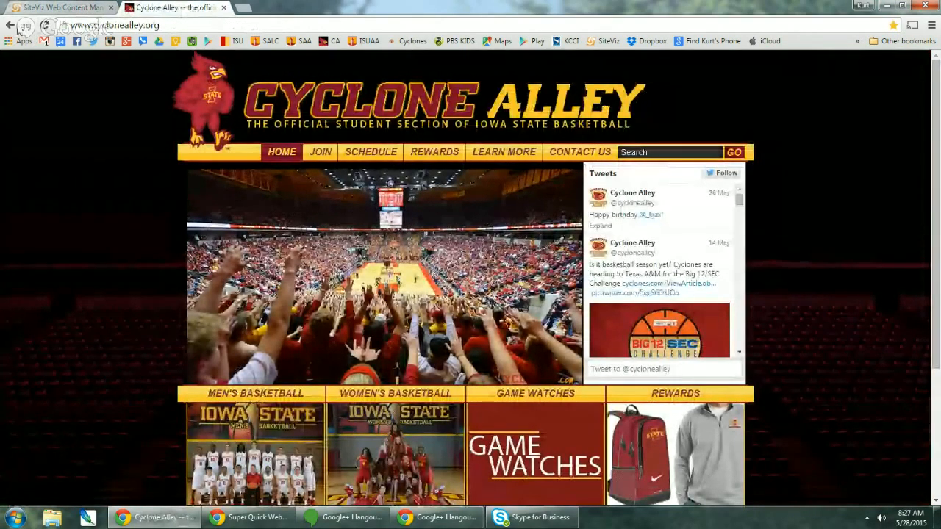
left_click(10, 26)
left_click(10, 26)
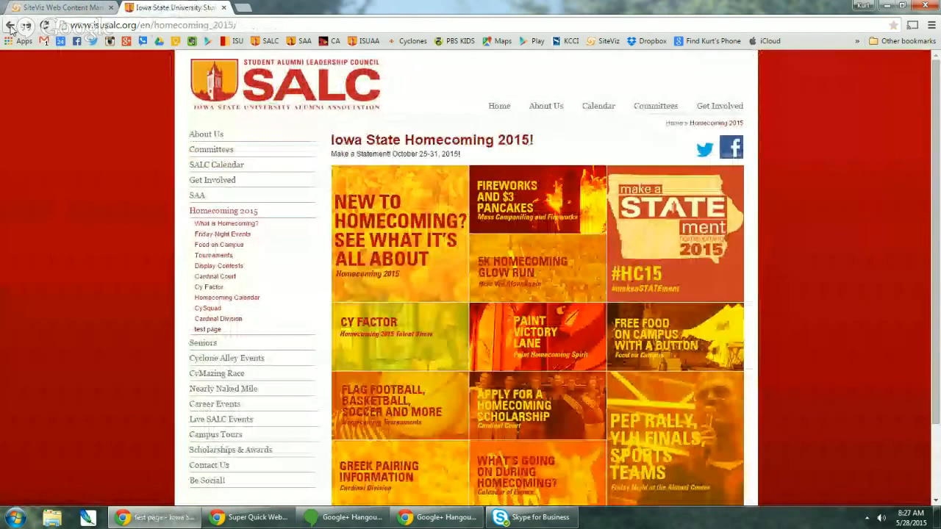
left_click(28, 26)
left_click(63, 7)
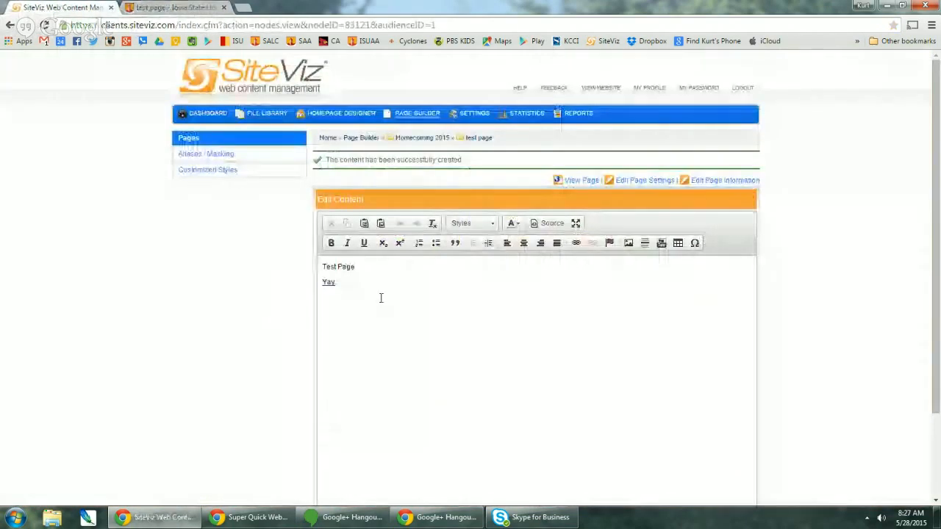
- Add a 'File' line below Yay and bring up the internal-links browser for it
left_click(354, 282)
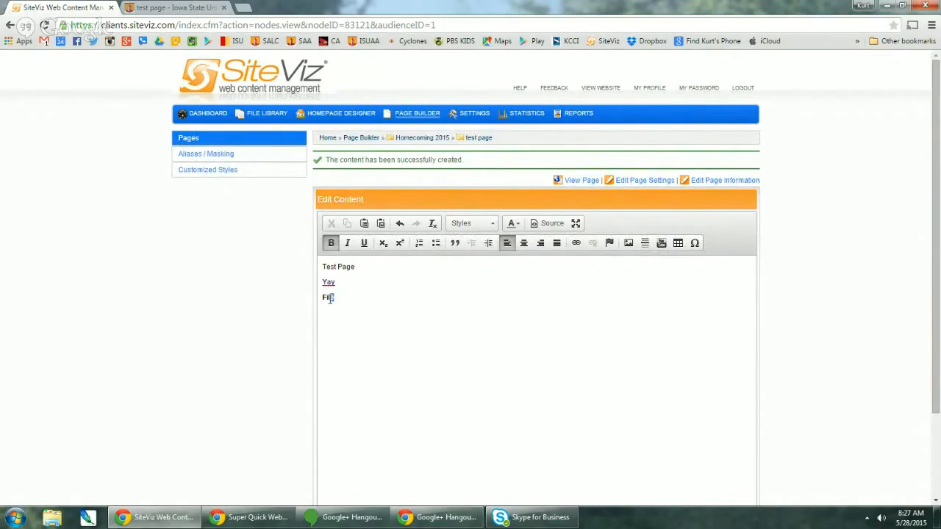
left_click(577, 242)
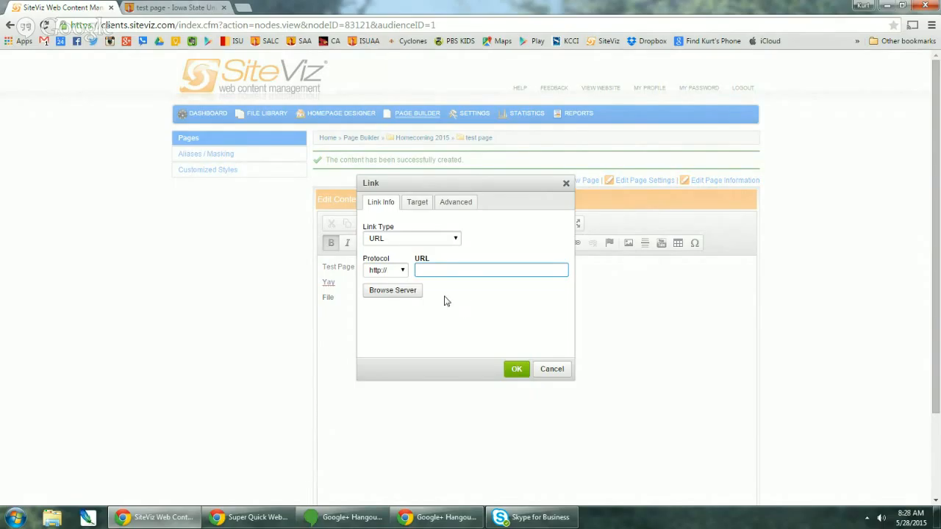
left_click(411, 292)
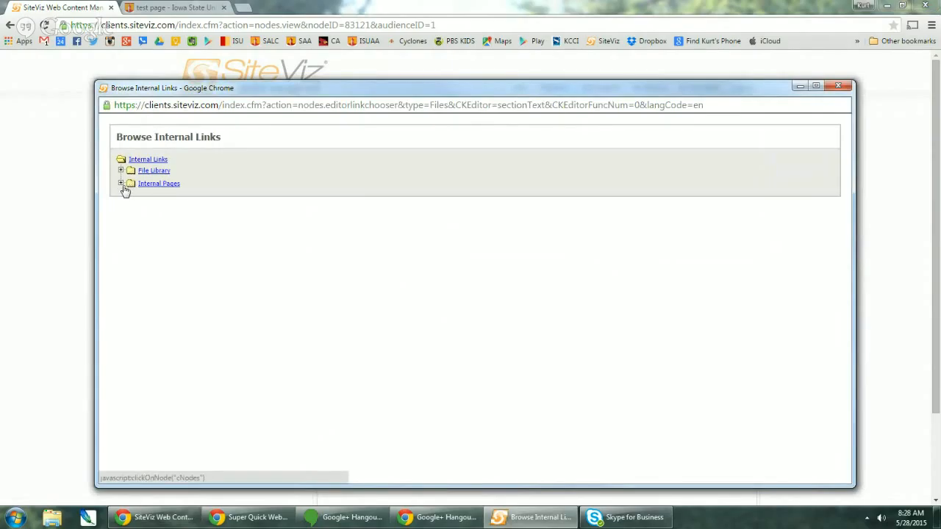
- Expand Internal Pages > English and pick an internal page as the link target
left_click(120, 183)
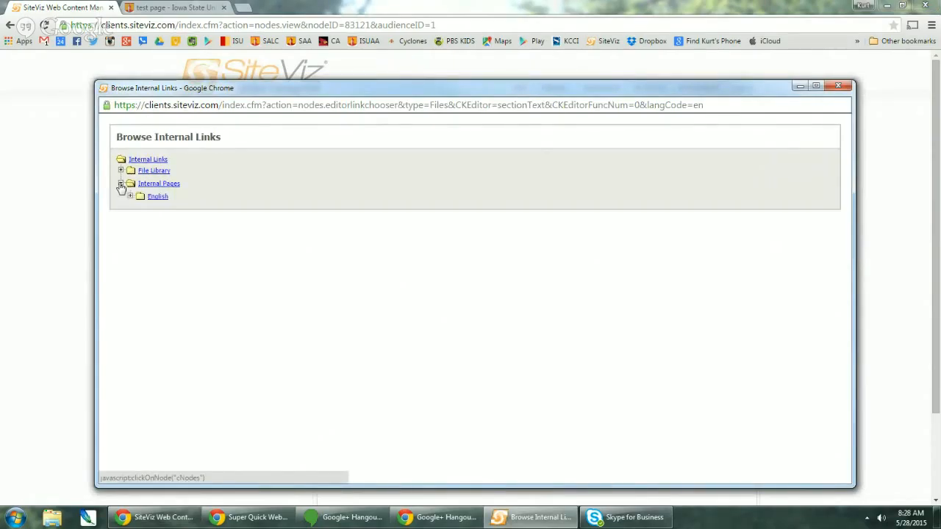
left_click(130, 197)
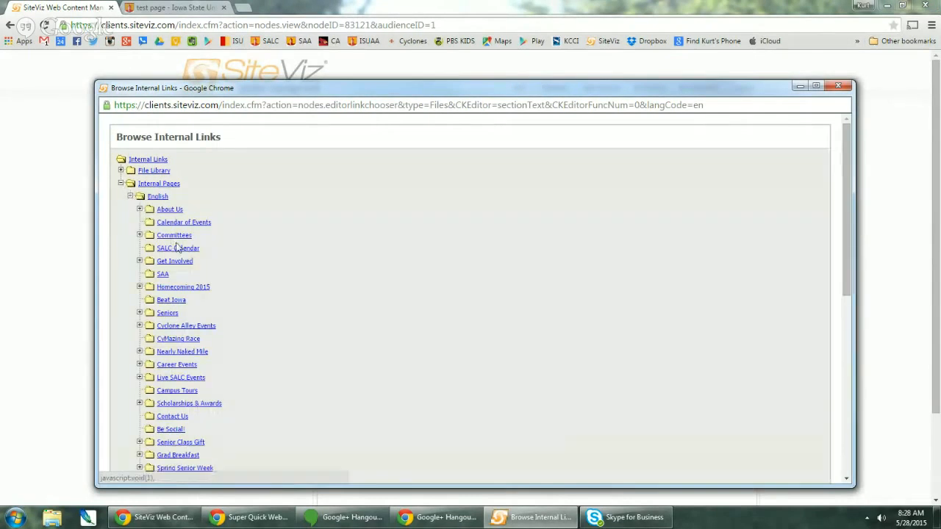
left_click(170, 301)
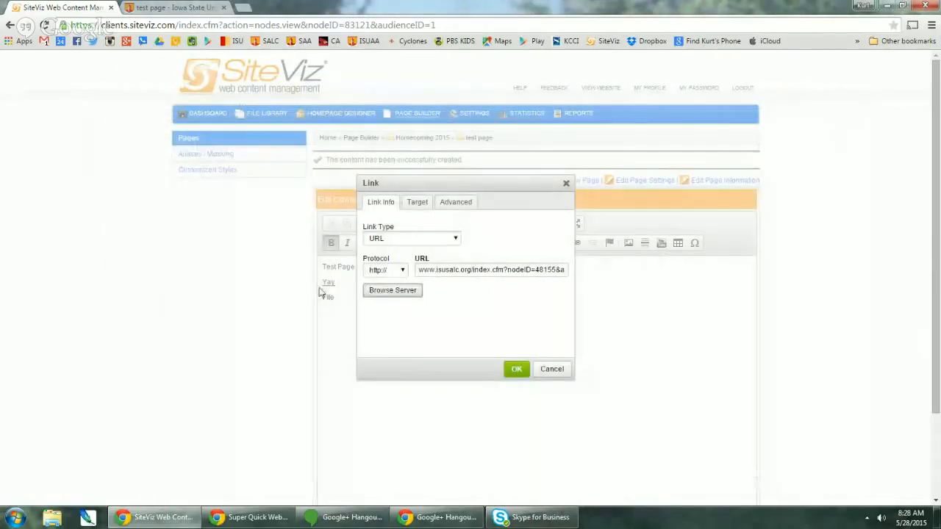
- Insert a link to CySquad App 2014 from File Library > Homecoming 2014, then delete the stray address
left_click(403, 292)
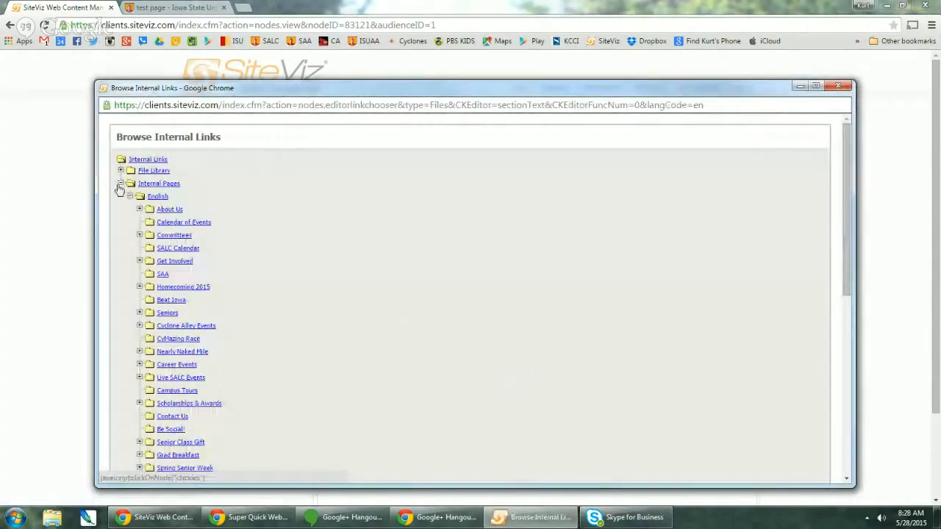
left_click(121, 183)
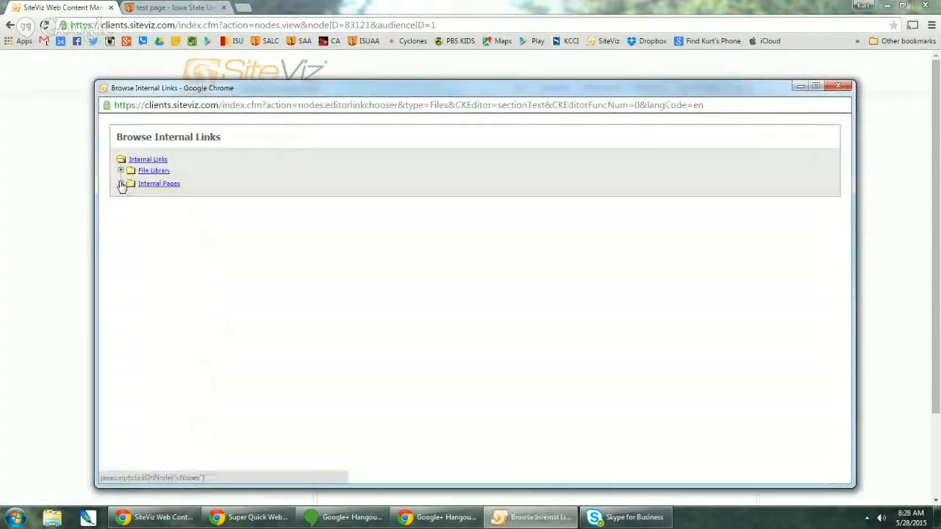
left_click(121, 170)
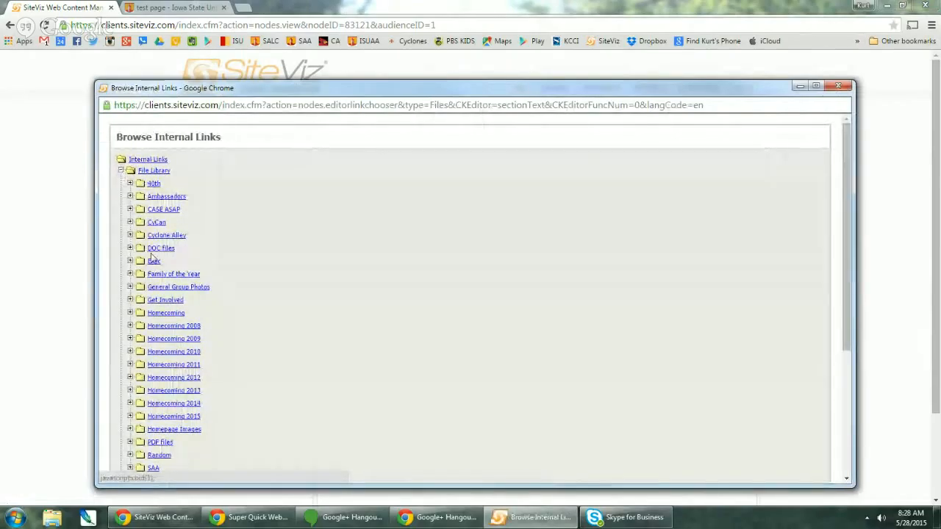
scroll(166, 315, "down", 3)
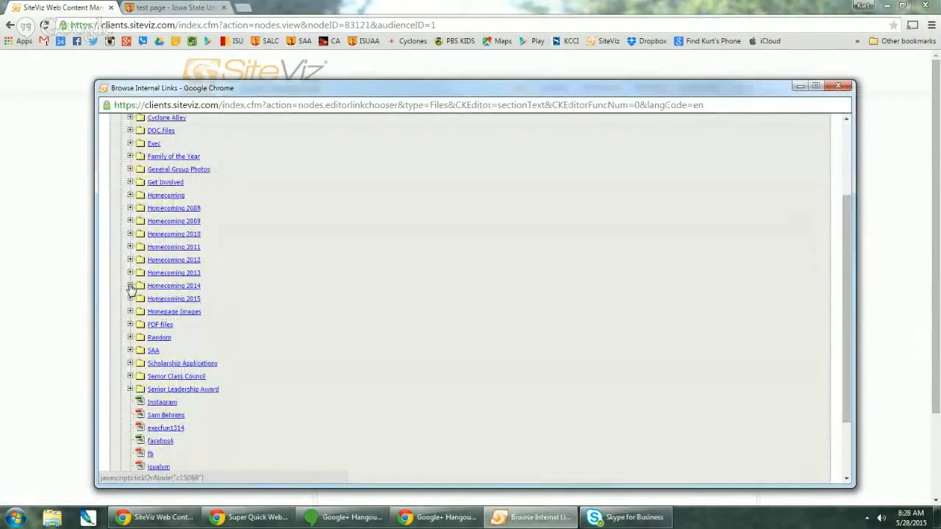
left_click(130, 286)
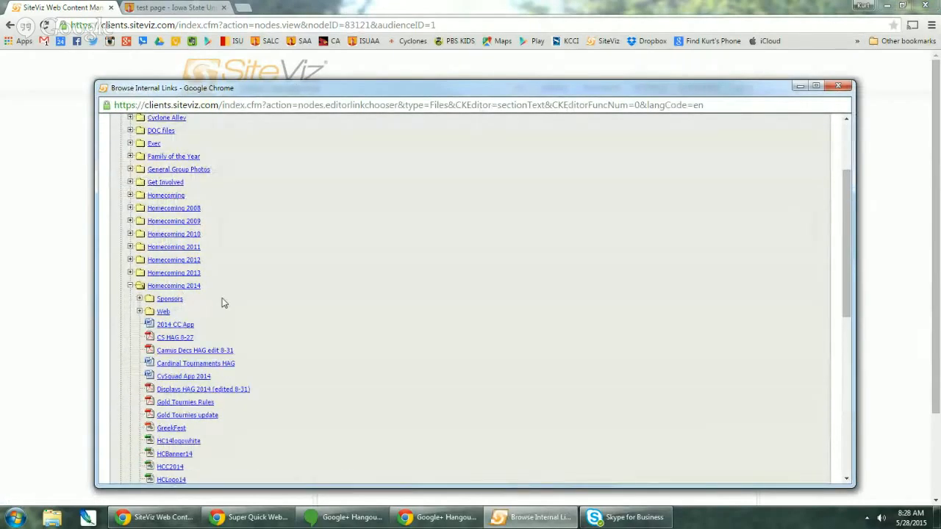
scroll(224, 303, "down", 2)
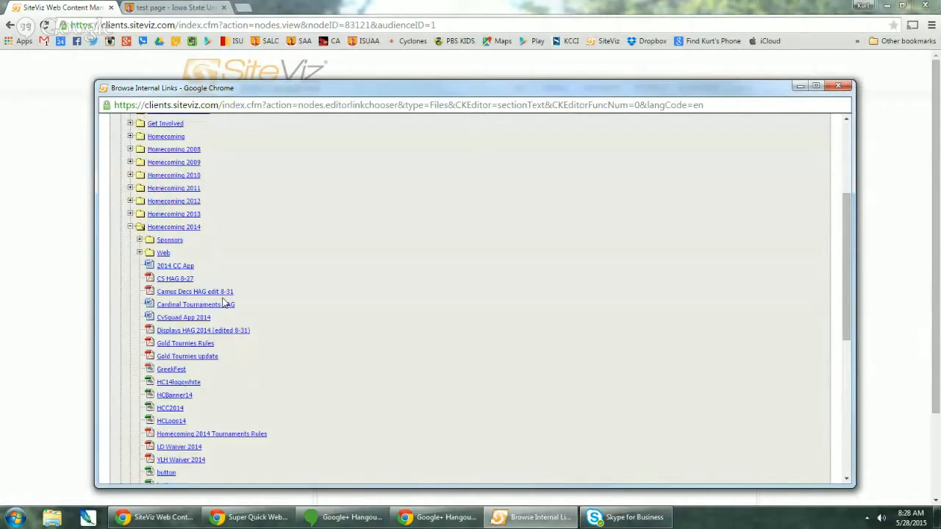
left_click(190, 320)
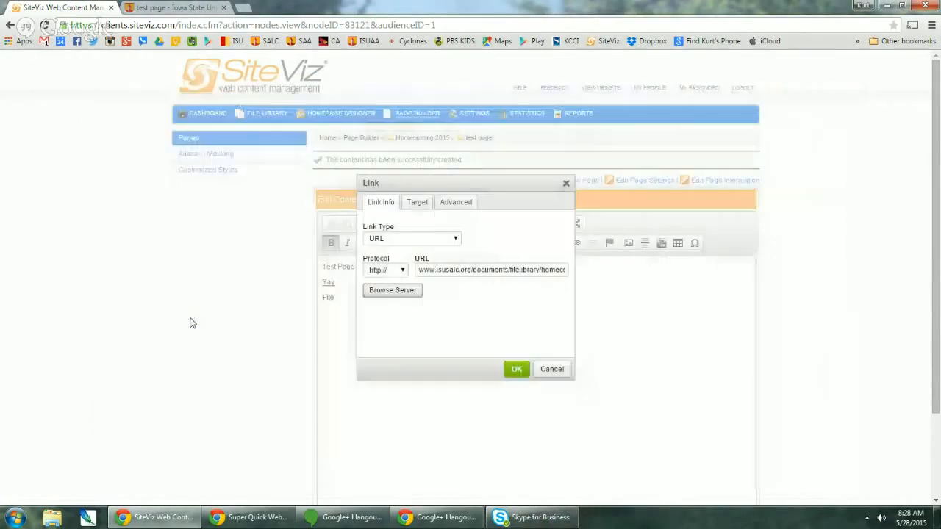
left_click(515, 370)
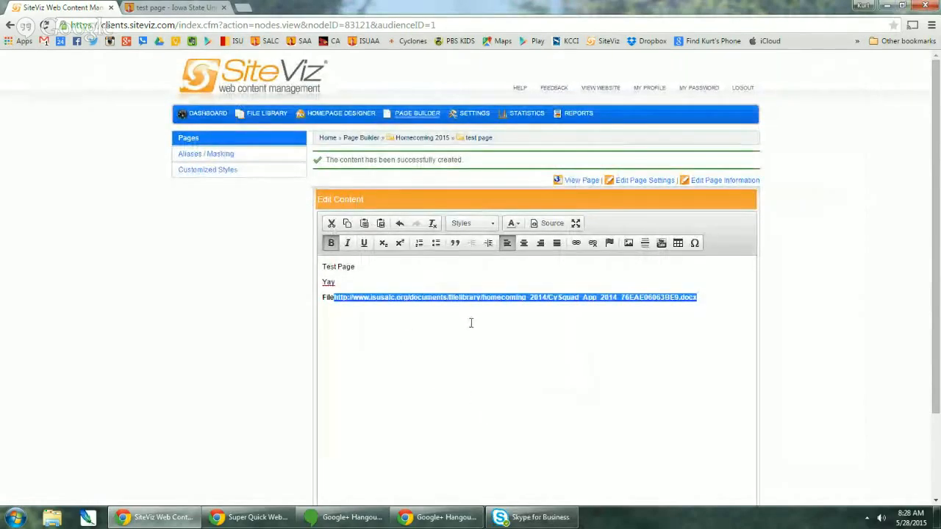
key("BackSpace")
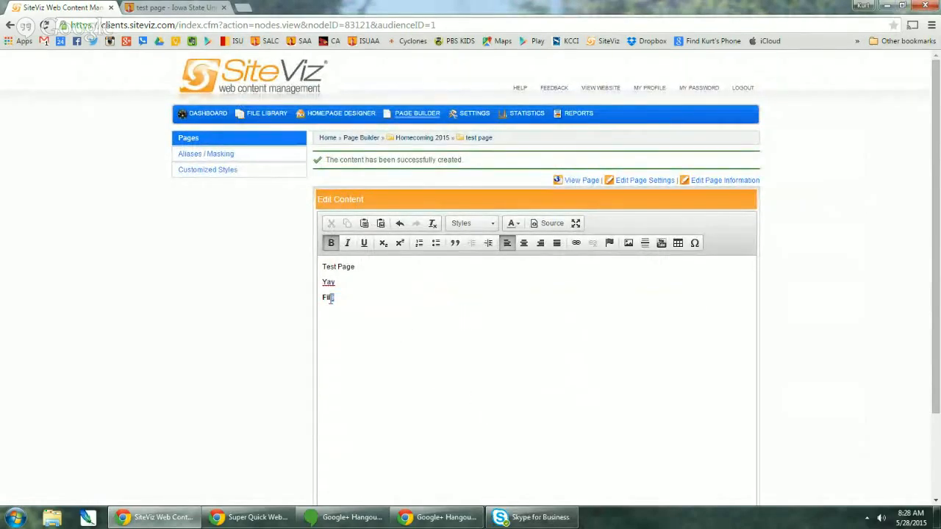
- Link the word File to the CySquad App 2014 document and save the page
left_click(577, 242)
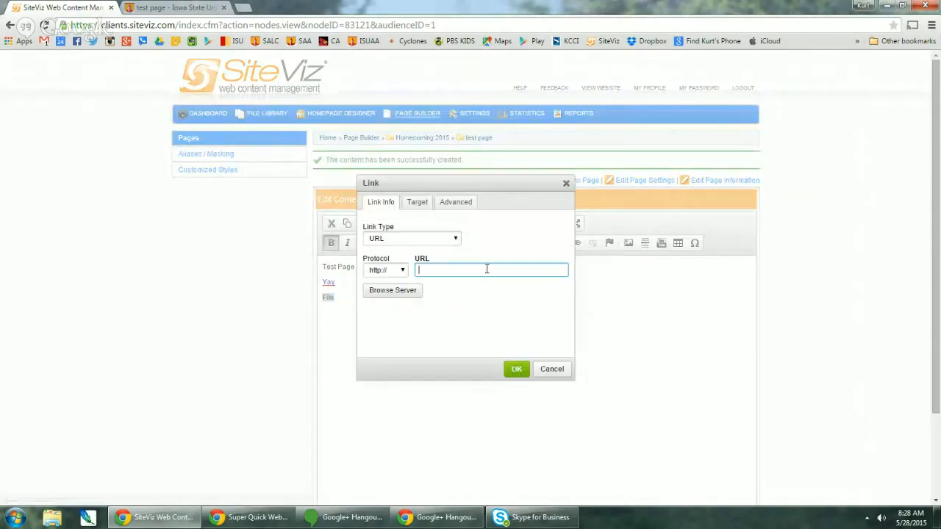
left_click(388, 293)
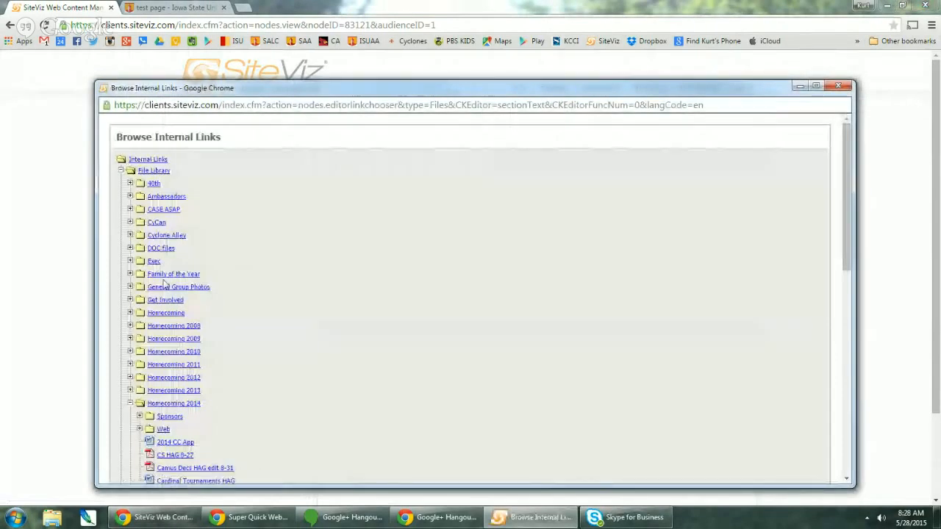
scroll(124, 412, "down", 3)
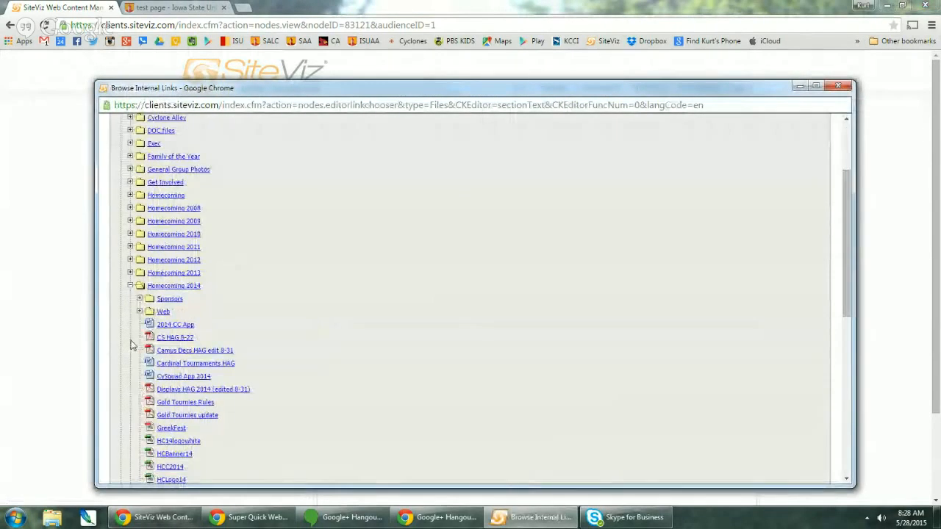
left_click(184, 377)
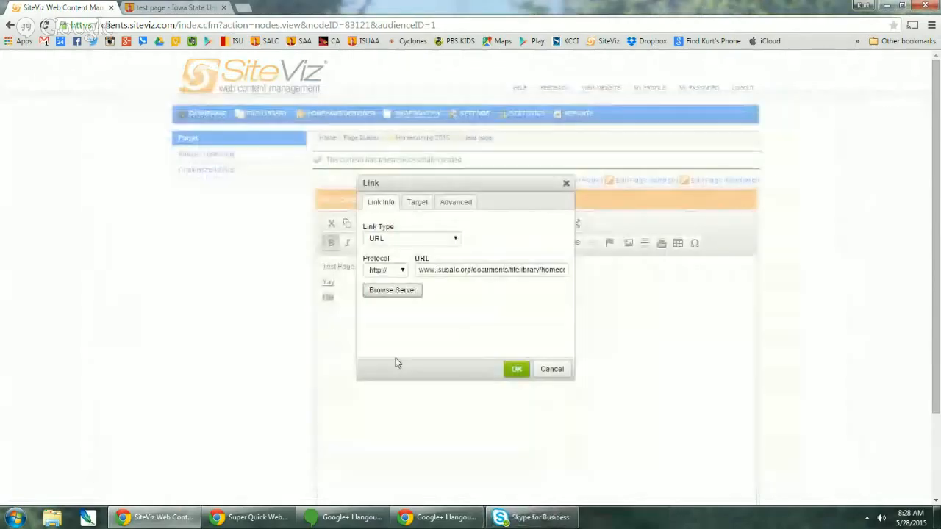
left_click(520, 374)
scroll(321, 389, "down", 2)
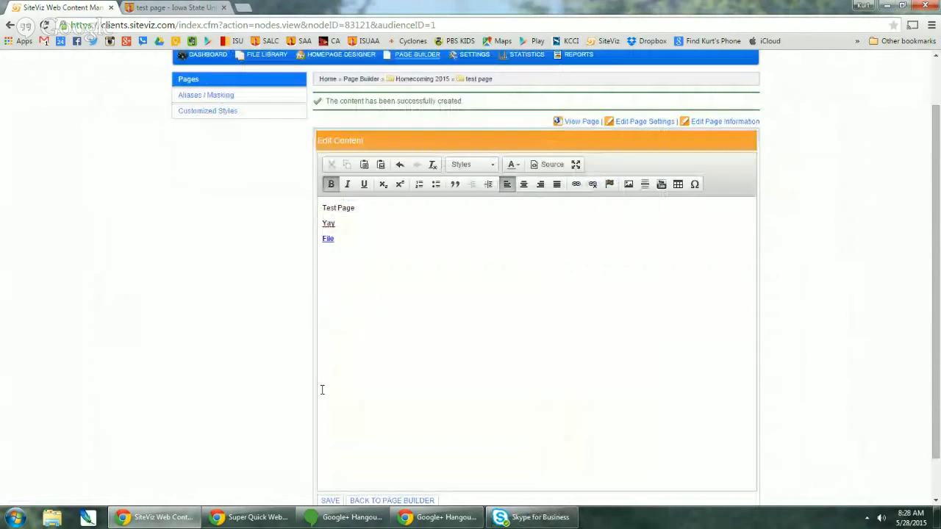
left_click(332, 456)
- Reload the live test page and download CySquad App 2014 through the File link, then return to SiteViz
left_click(168, 7)
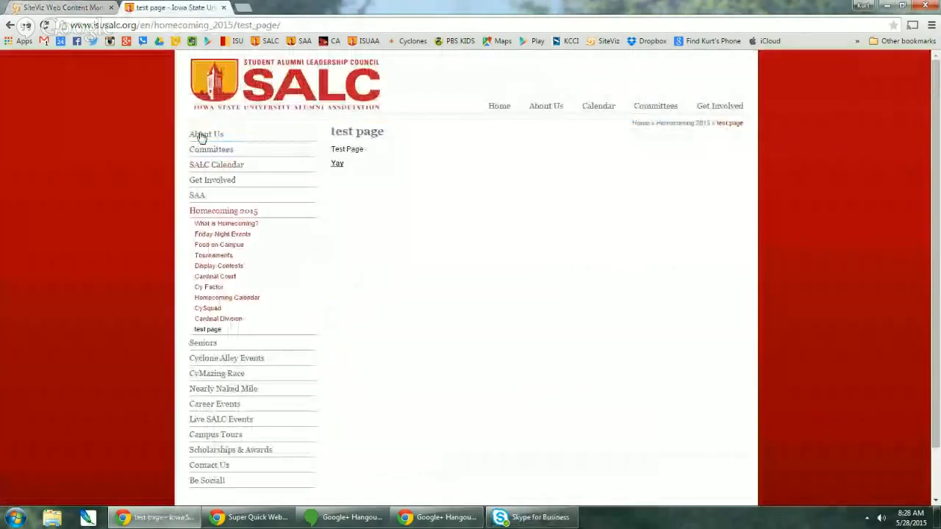
left_click(45, 26)
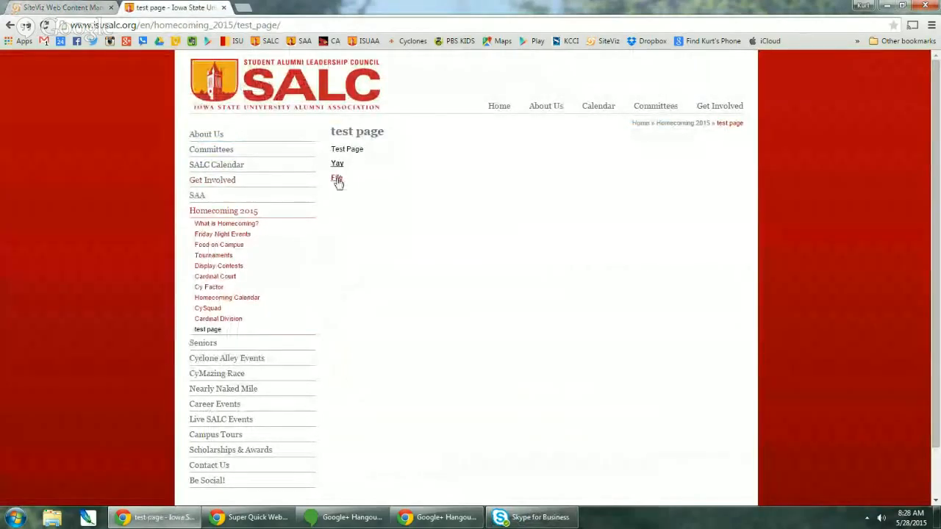
left_click(338, 180)
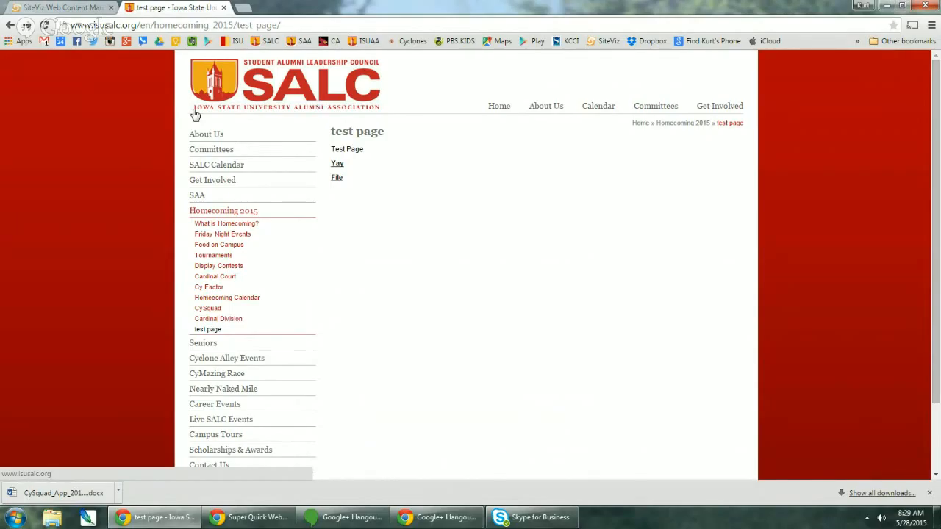
left_click(97, 7)
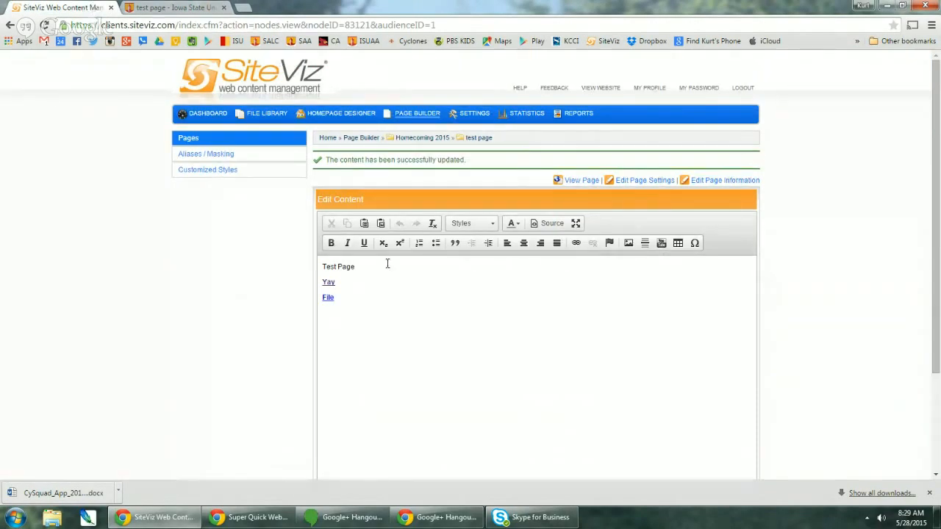
- Put the cursor after File and browse images to the Homecoming 2015 > Web folder
left_click(930, 493)
left_click(344, 299)
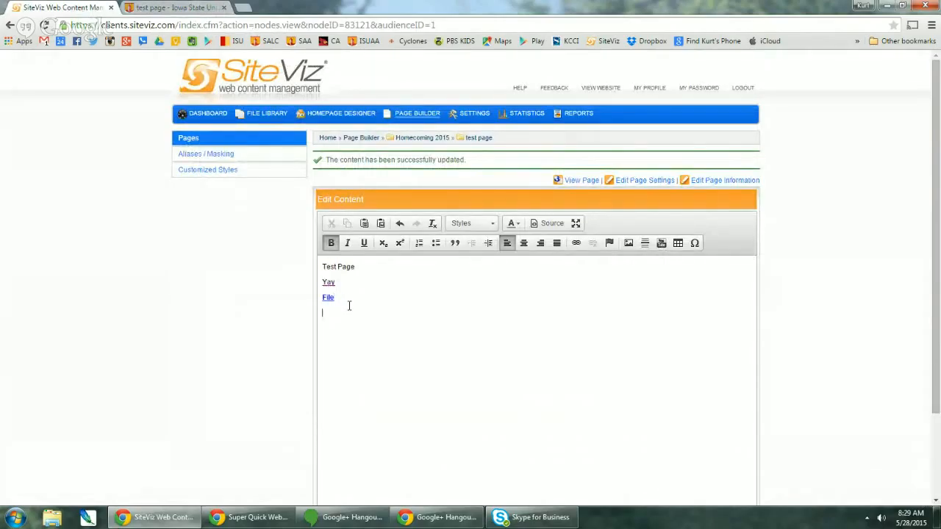
left_click(629, 244)
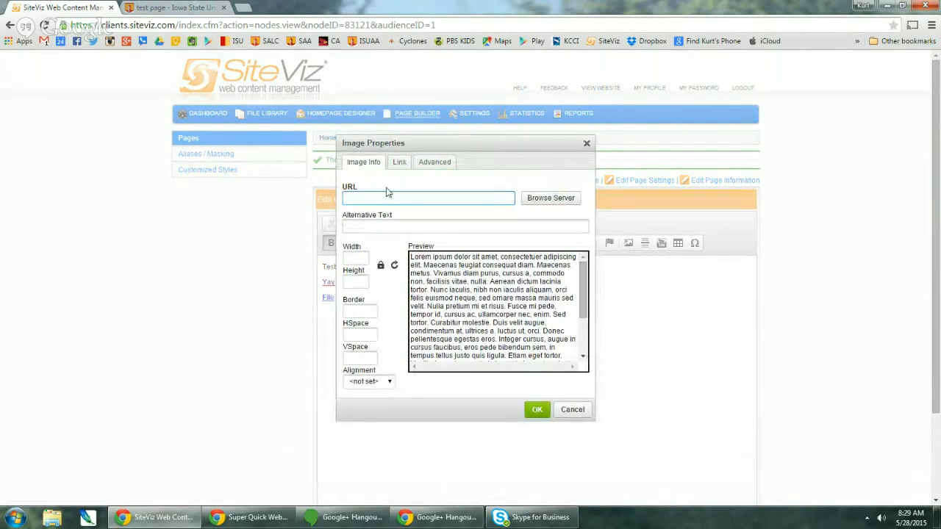
left_click(562, 201)
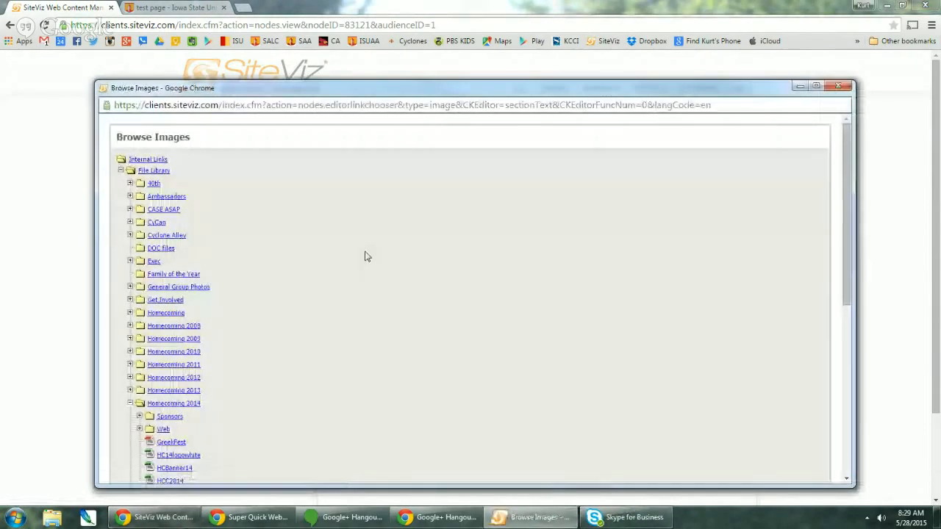
scroll(206, 313, "down", 3)
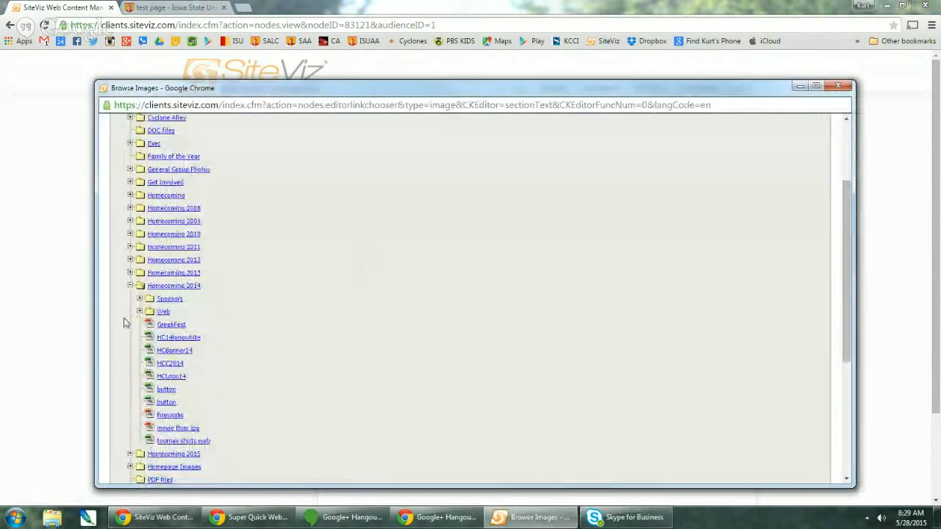
left_click(130, 286)
scroll(117, 305, "down", 2)
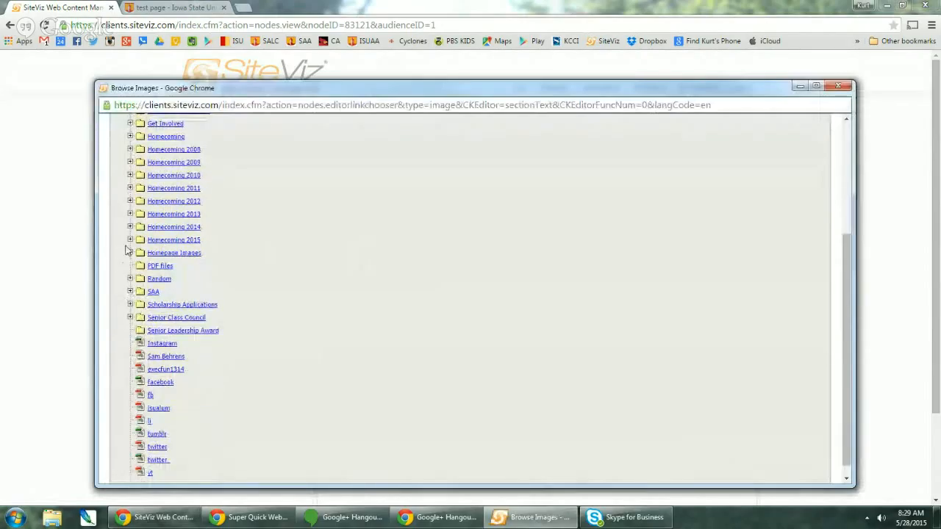
left_click(130, 240)
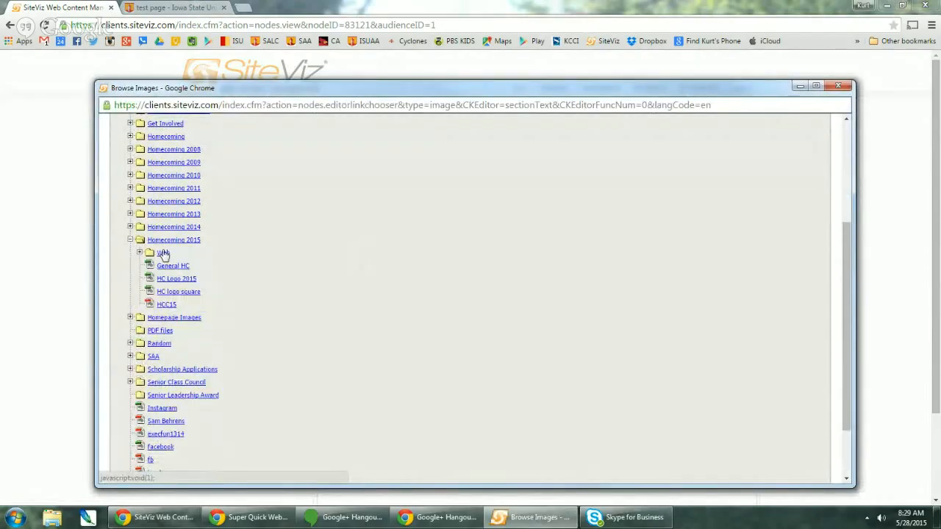
left_click(139, 252)
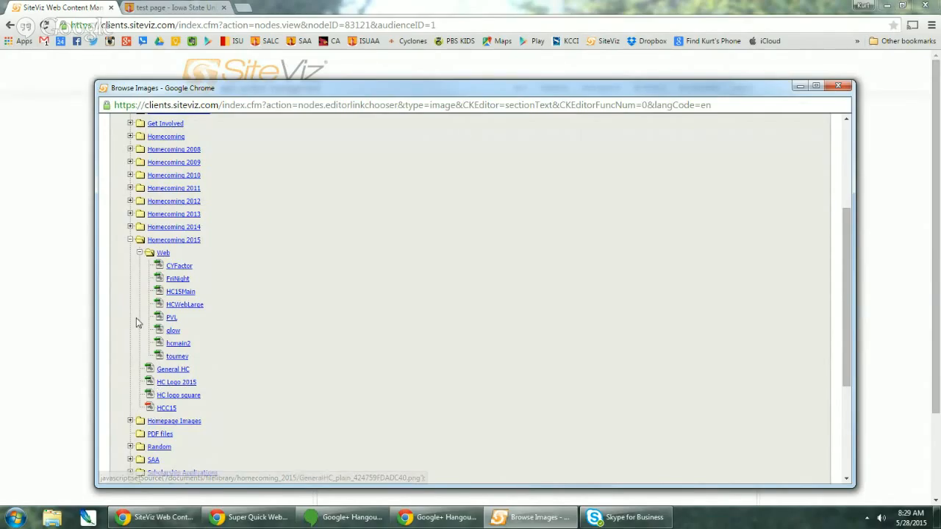
- Choose the HCWebLarge image, then reopen the image browser to look for another
left_click(184, 305)
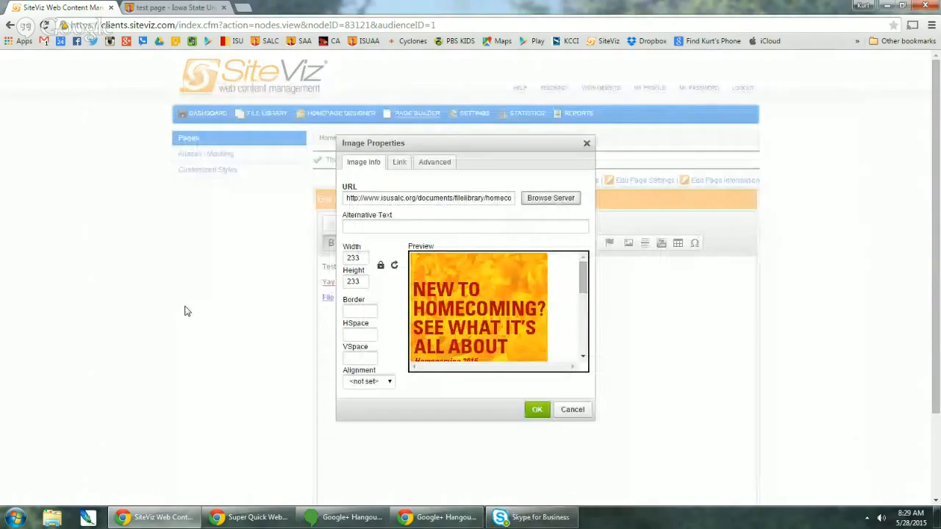
left_click(556, 207)
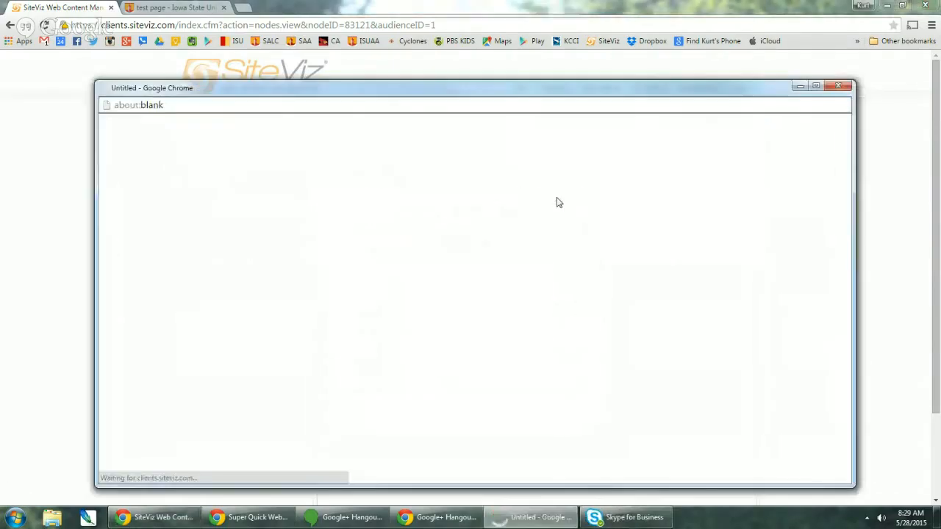
scroll(220, 351, "down", 3)
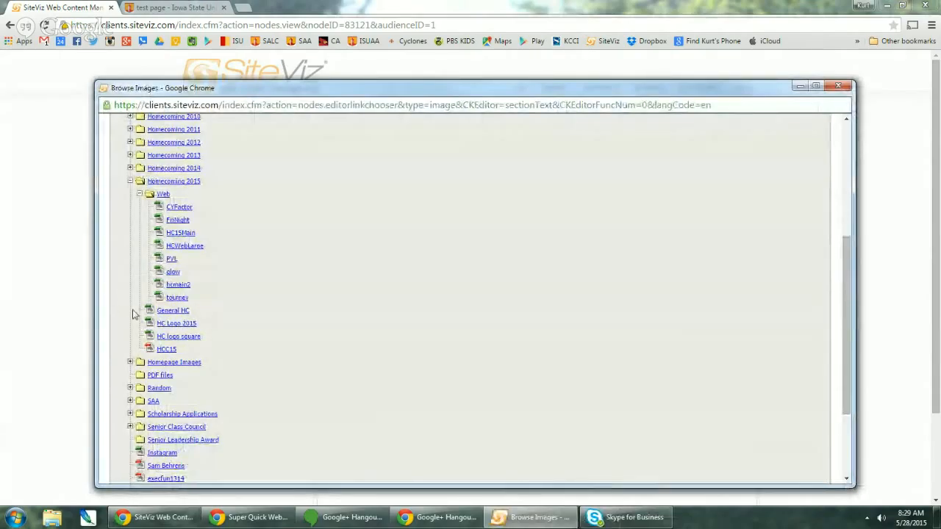
- Insert the HC Logo 2015 image at width 600 (height 398) with alignment left unset
left_click(179, 325)
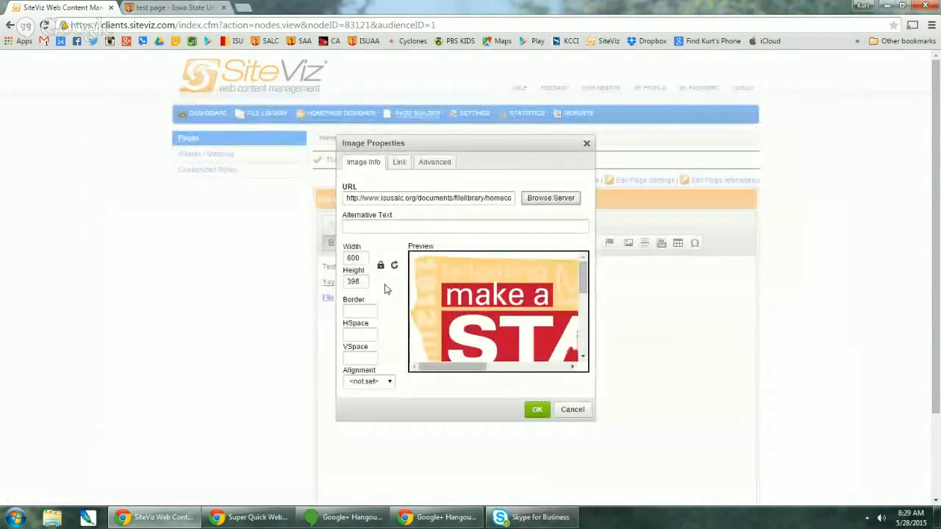
left_click(357, 258)
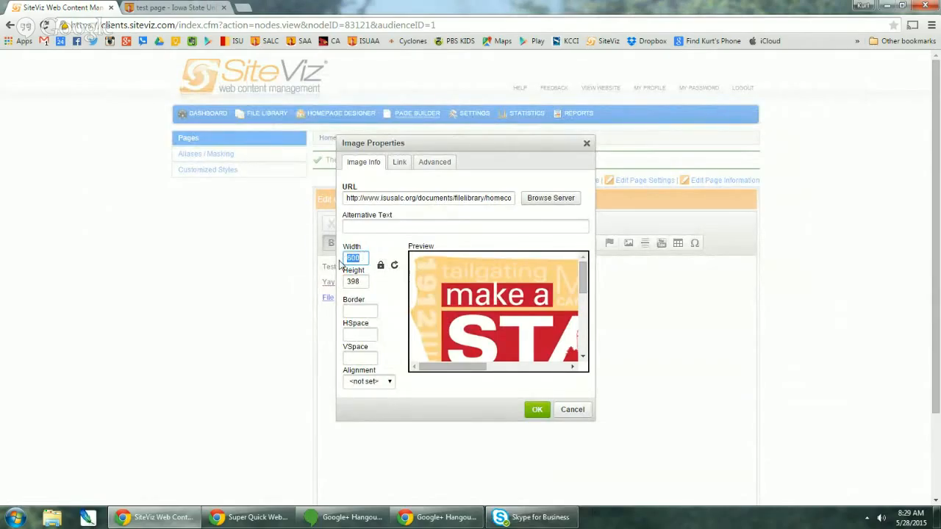
type("300")
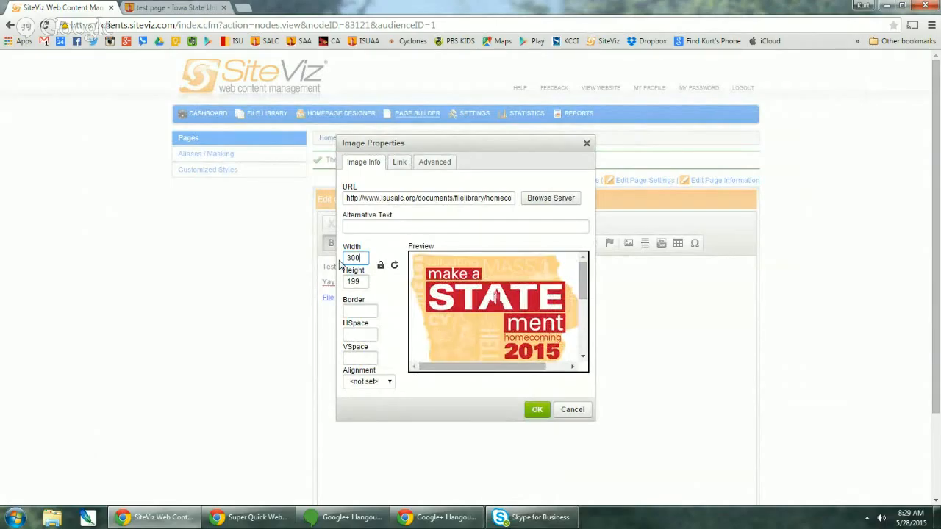
key("BackSpace")
key("BackSpace")
type("900")
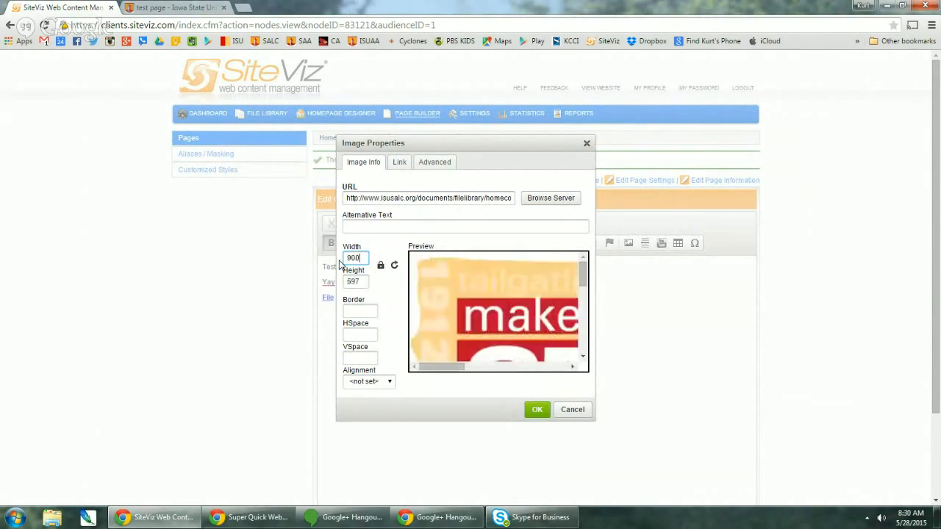
key("BackSpace")
key("BackSpace")
key("BackSpace")
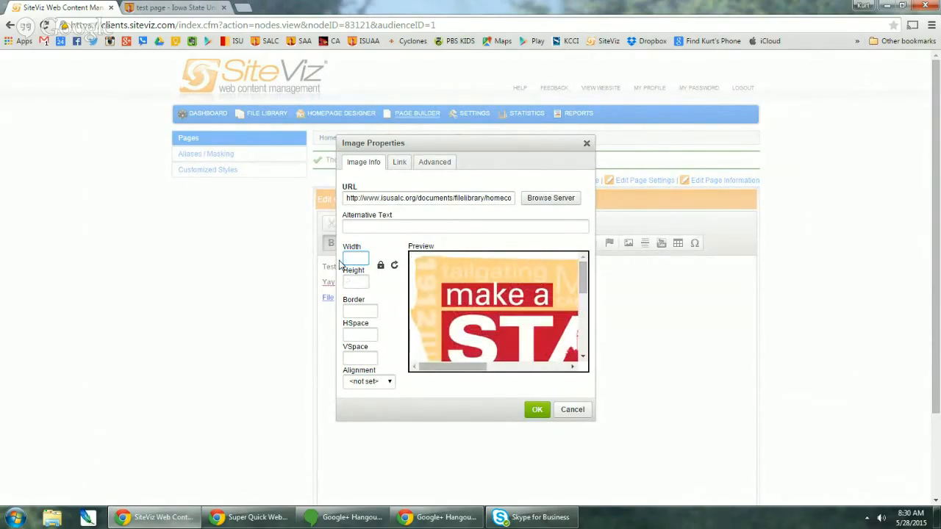
type("600")
left_click(370, 387)
left_click(371, 387)
left_click(543, 411)
scroll(614, 375, "down", 2)
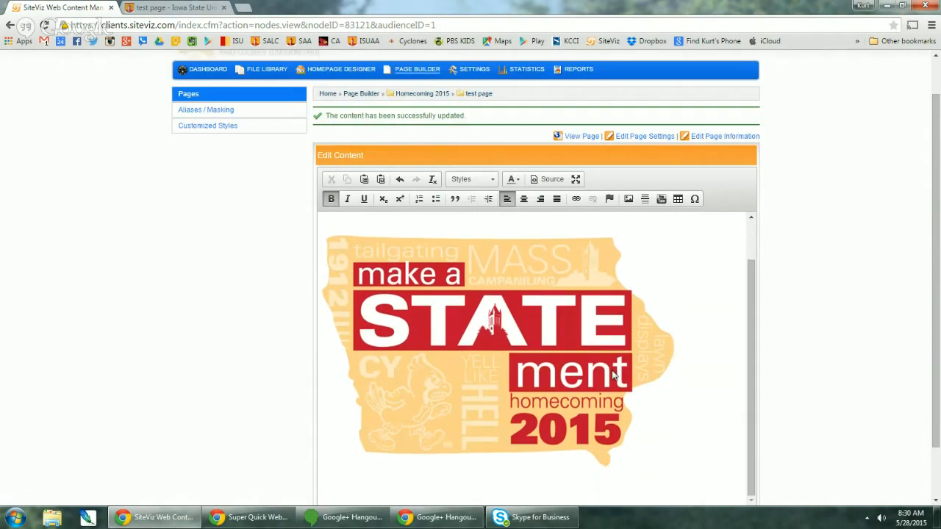
- Change the logo's properties to the pasted isusalc.org URL, width 300 (height 199) and Right alignment
right_click(498, 311)
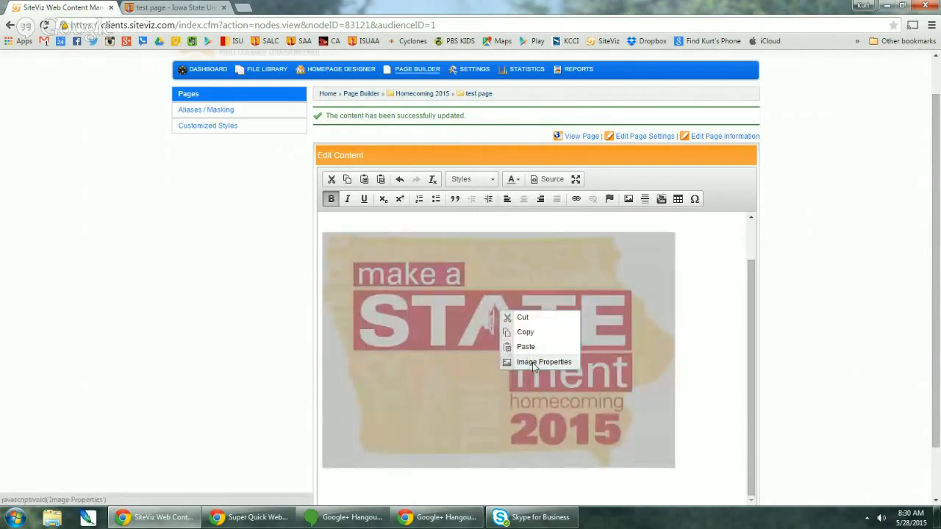
left_click(535, 363)
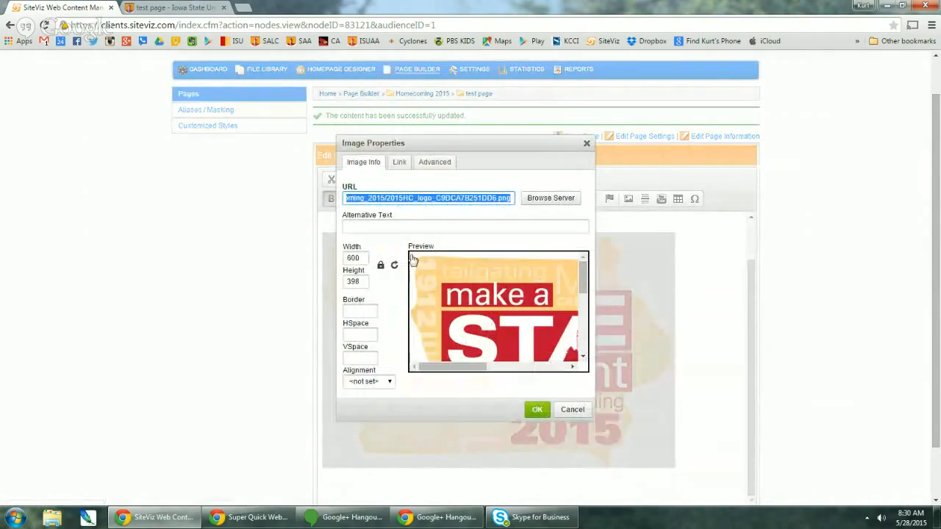
key("ctrl+v")
double_click(347, 258)
type("30")
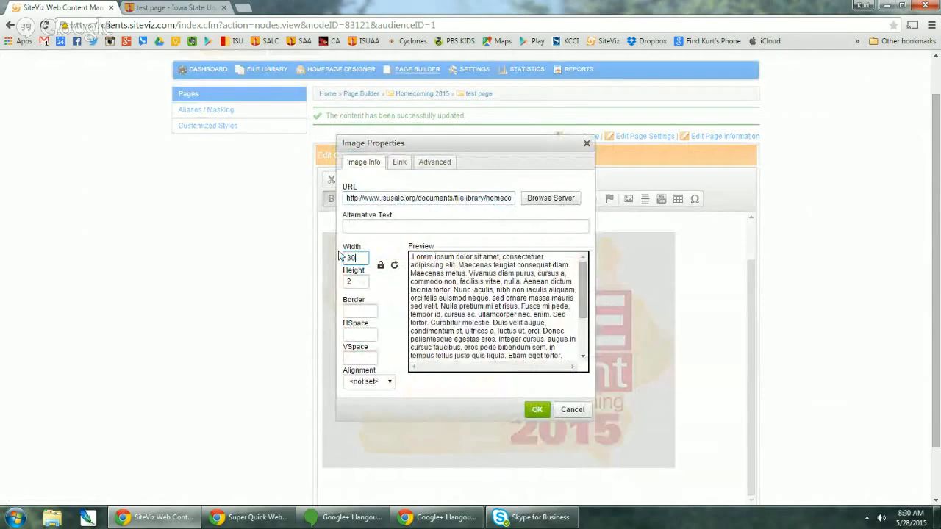
type("0")
left_click(368, 382)
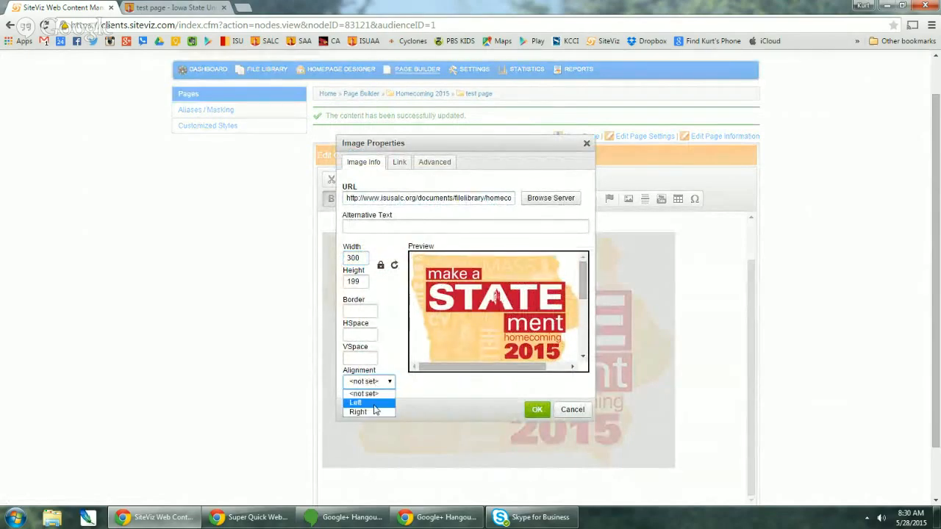
left_click(373, 411)
left_click(537, 409)
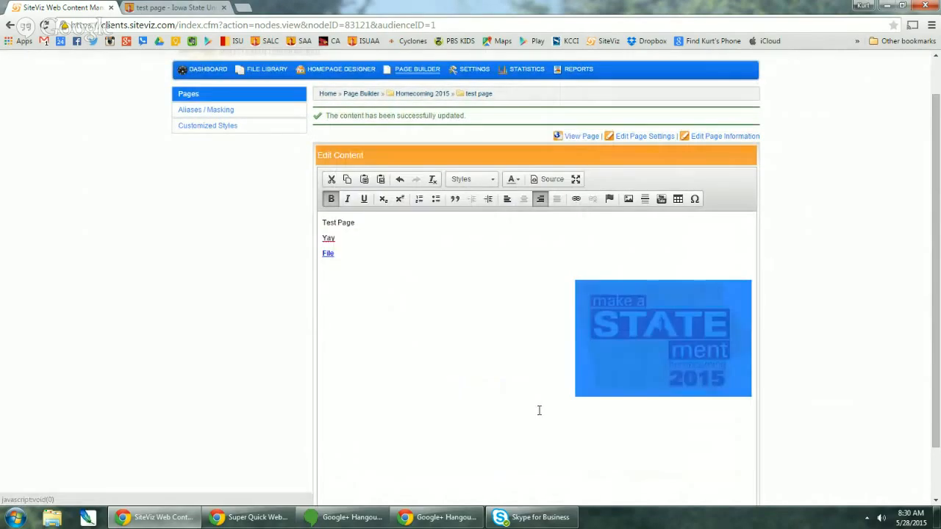
left_click(458, 309)
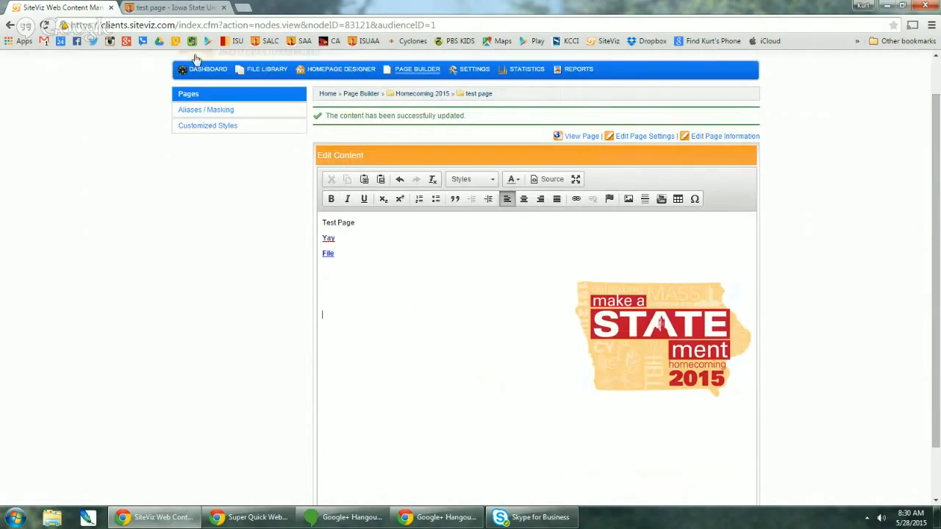
- Browse the live SALC site via Food on Campus and Friday Night Events to the published test page
left_click(172, 7)
left_click(241, 247)
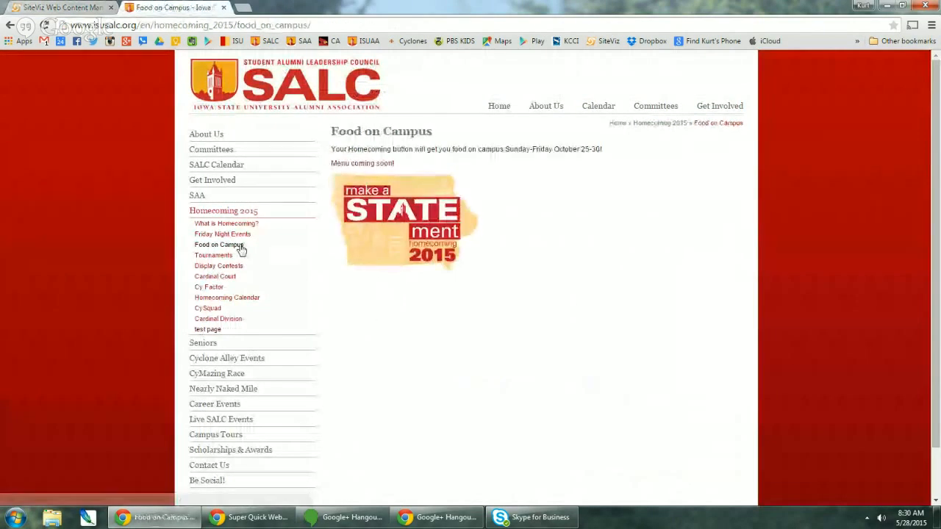
left_click(239, 236)
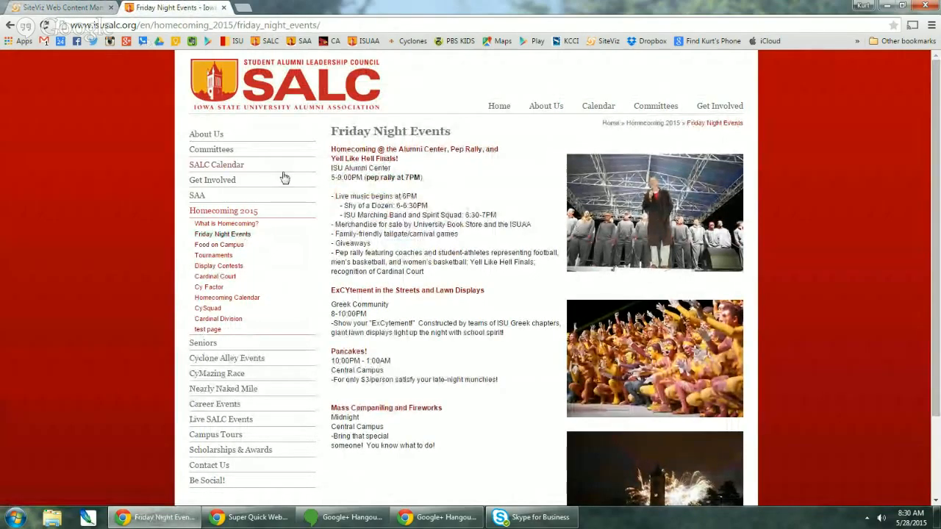
left_click(199, 331)
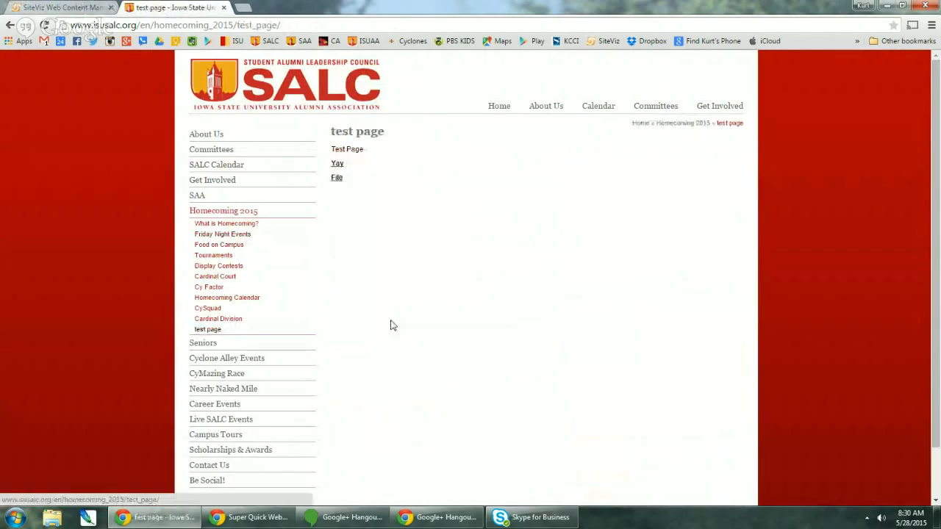
- Save the edited page content and reload the live test page to show the right-aligned logo
key("ctrl+Tab")
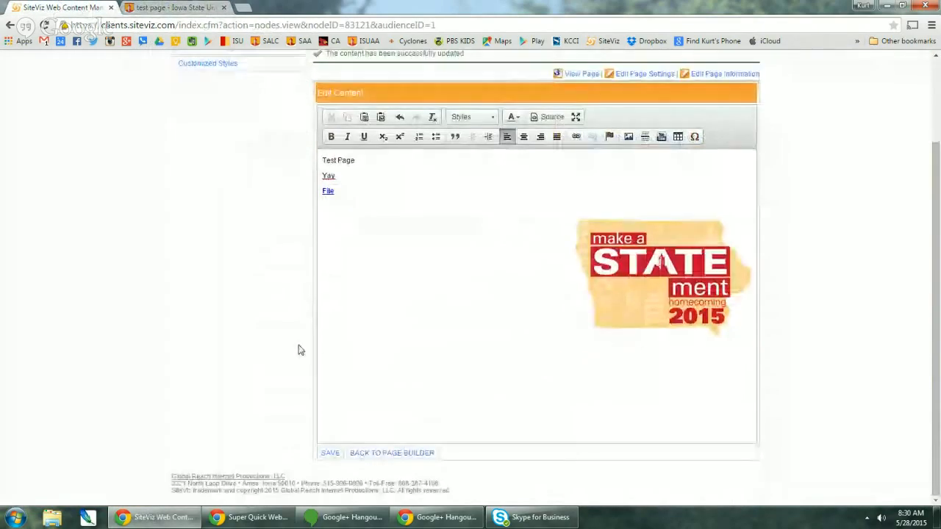
left_click(332, 454)
key("ctrl+Tab")
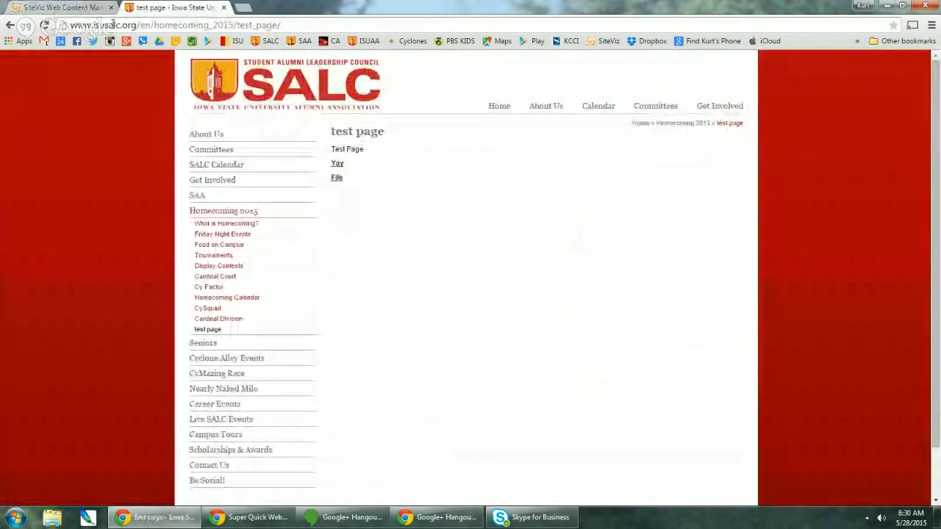
left_click(44, 25)
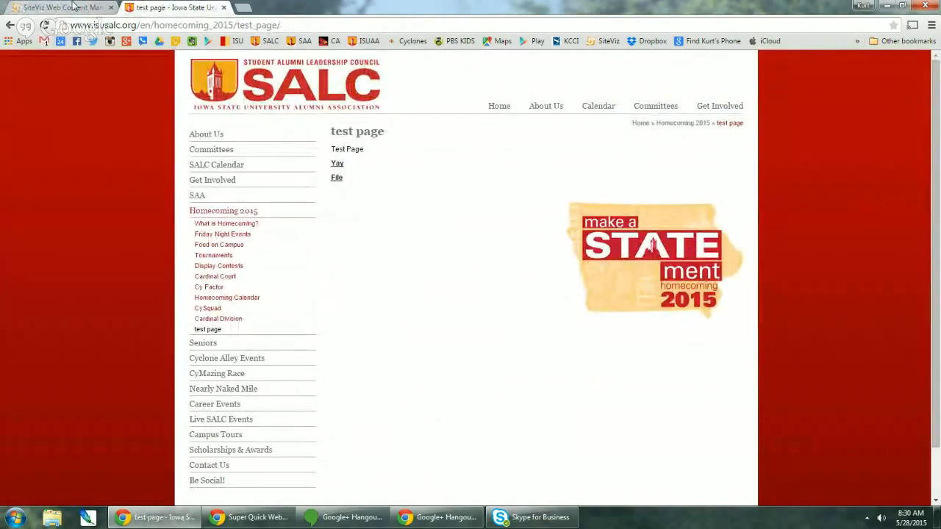
key("ctrl+Tab")
scroll(464, 320, "down", 1)
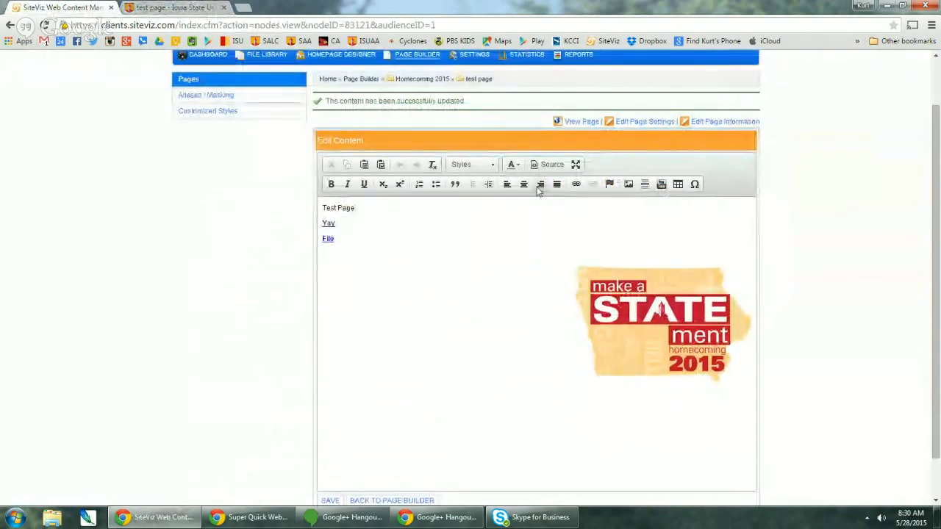
right_click(653, 300)
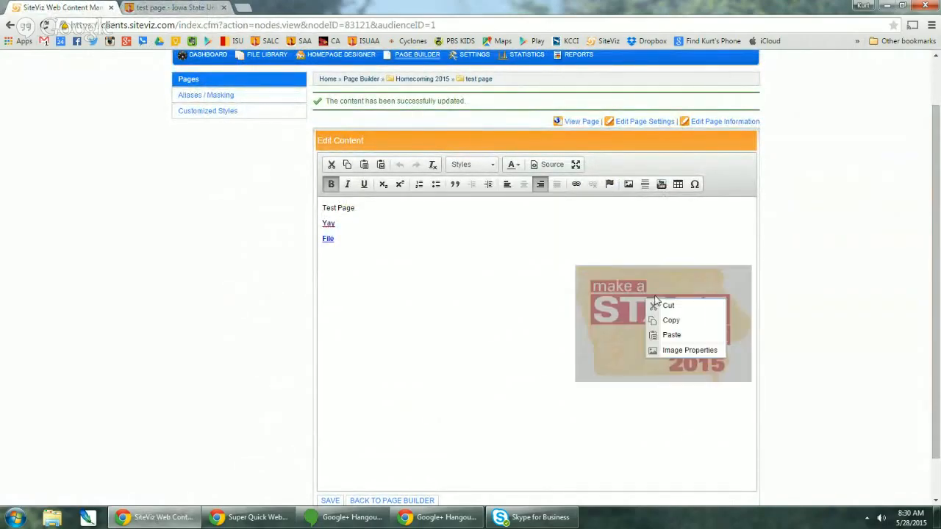
left_click(675, 350)
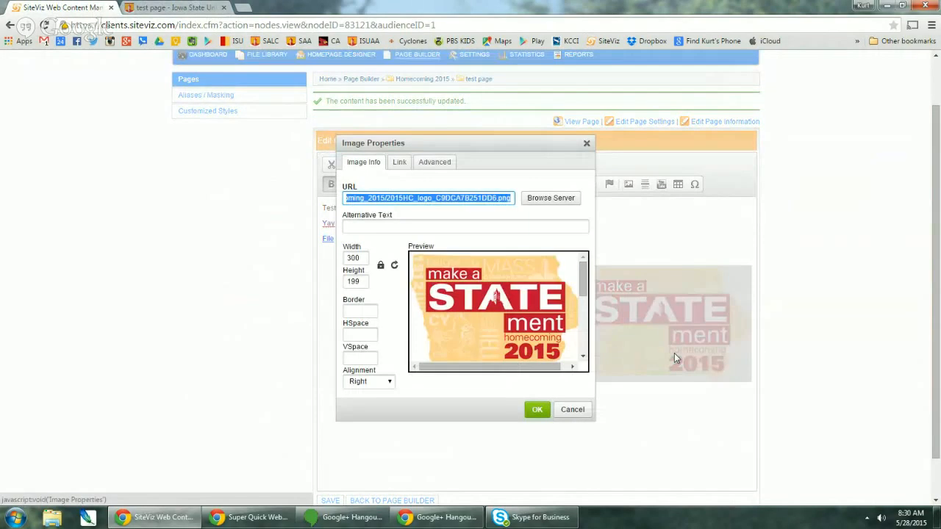
left_click(399, 163)
left_click(371, 195)
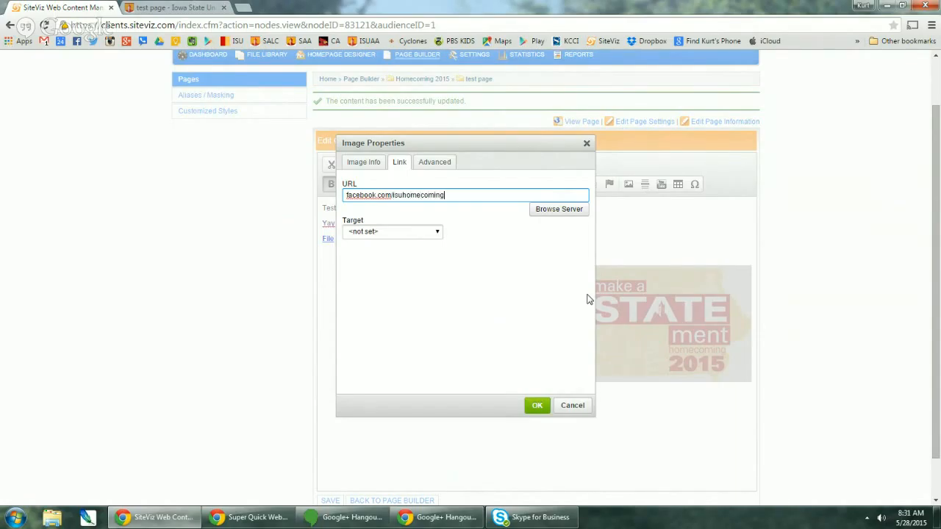
type("www.")
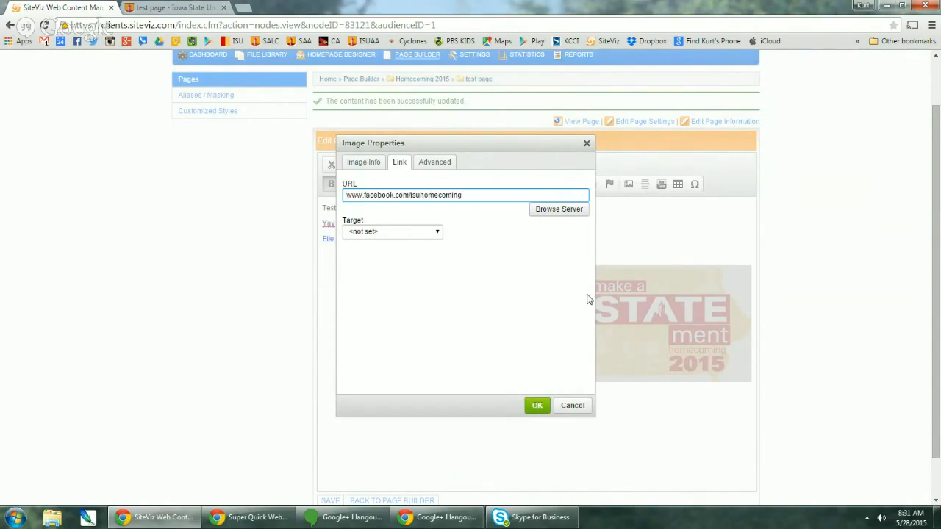
left_click(539, 409)
scroll(529, 412, "down", 1)
left_click(332, 456)
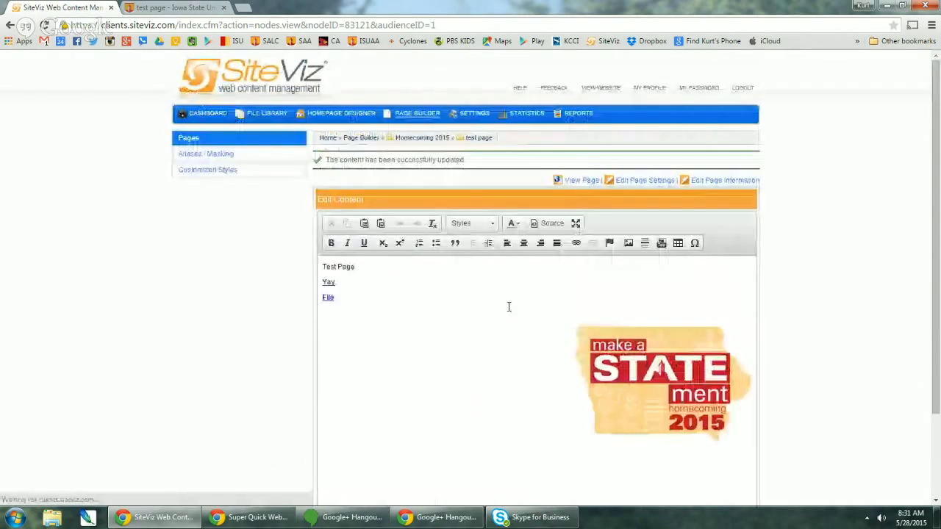
left_click(190, 7)
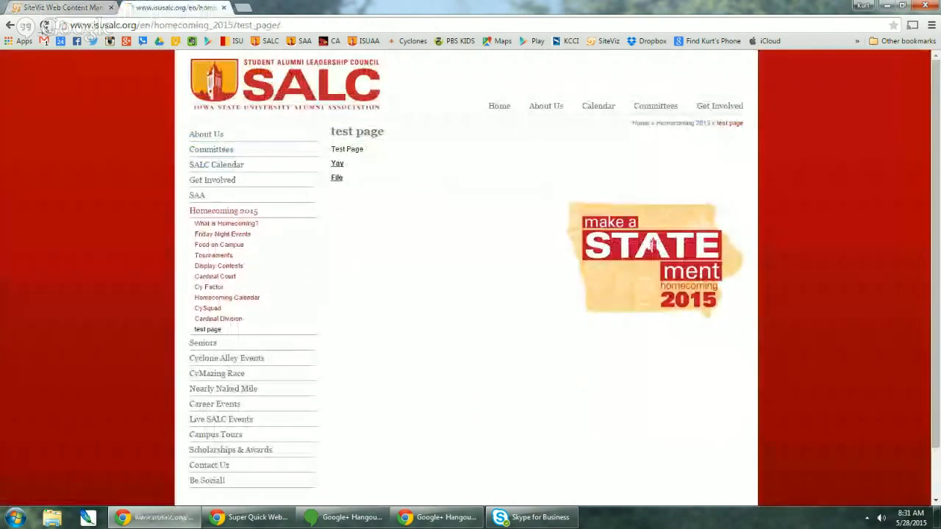
- Try the logo's broken link on the live page, then reopen the logo's link settings in SiteViz
left_click(633, 260)
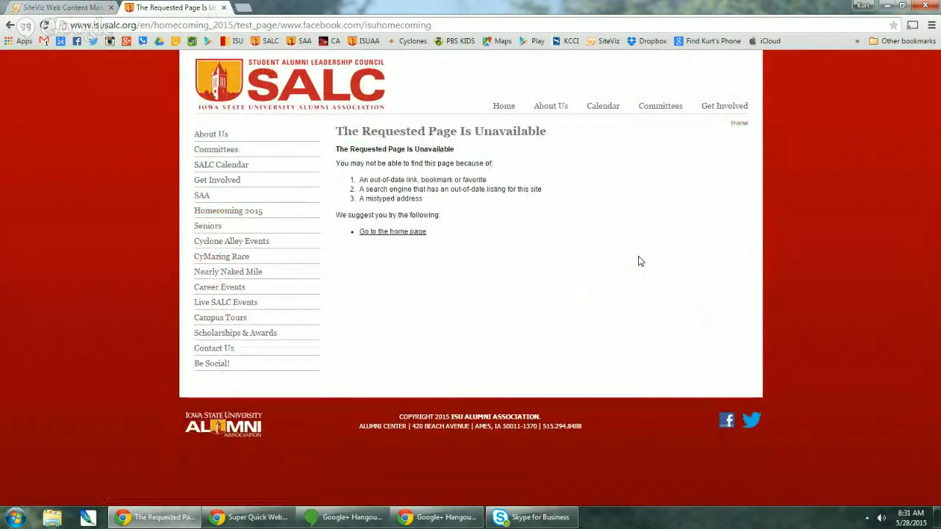
left_click(66, 6)
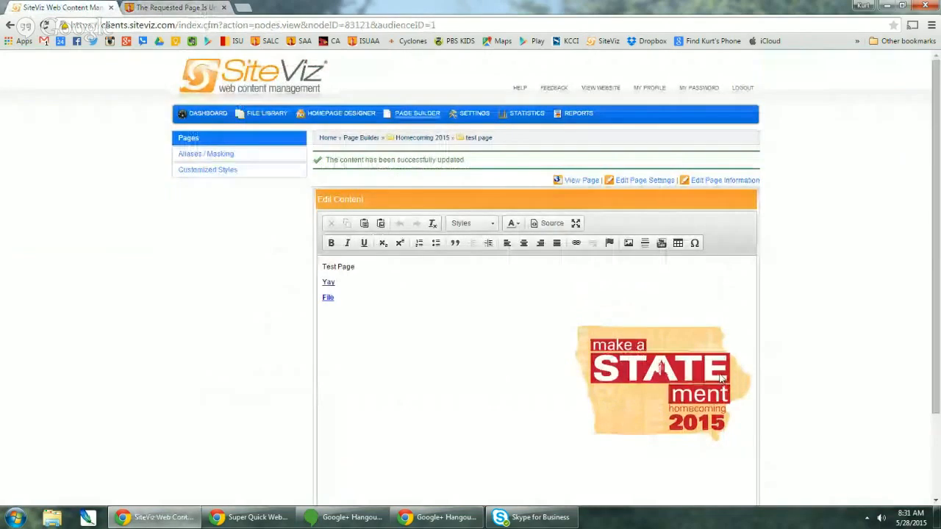
right_click(592, 343)
left_click(676, 434)
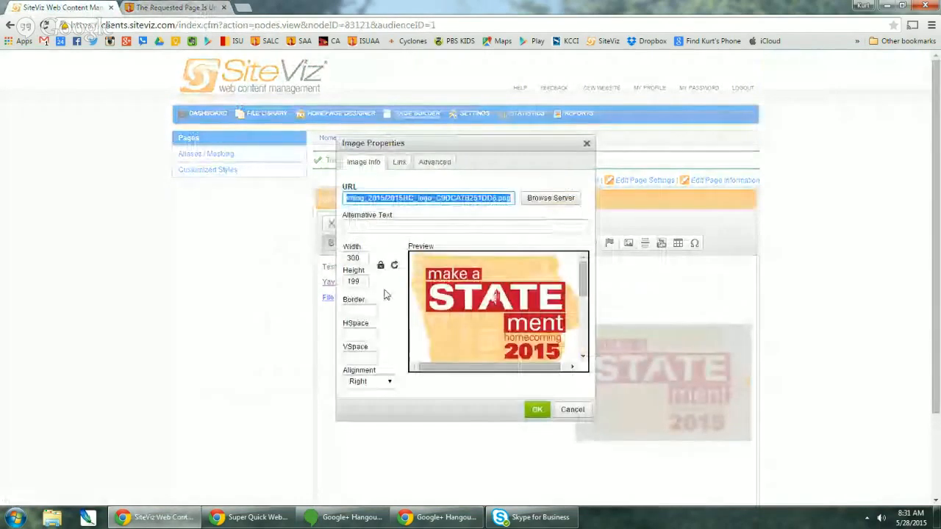
left_click(398, 164)
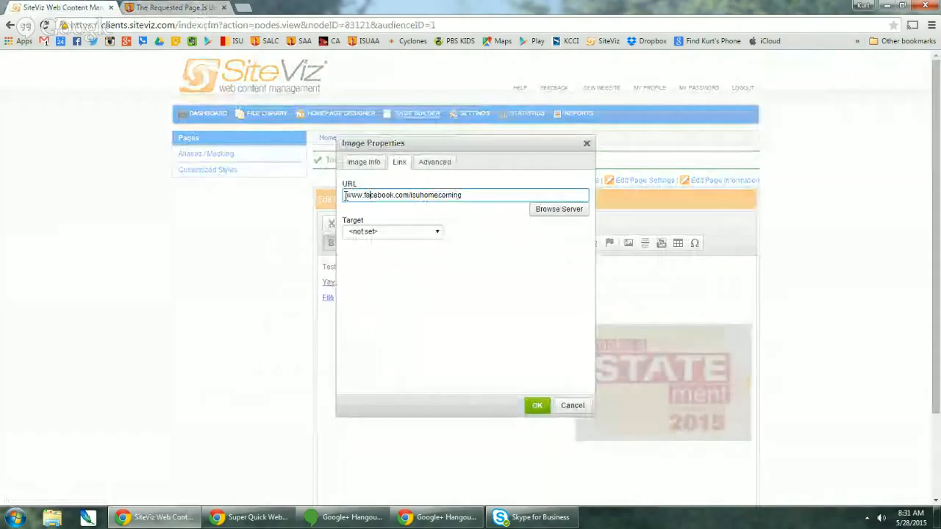
left_click(347, 195)
type("http://")
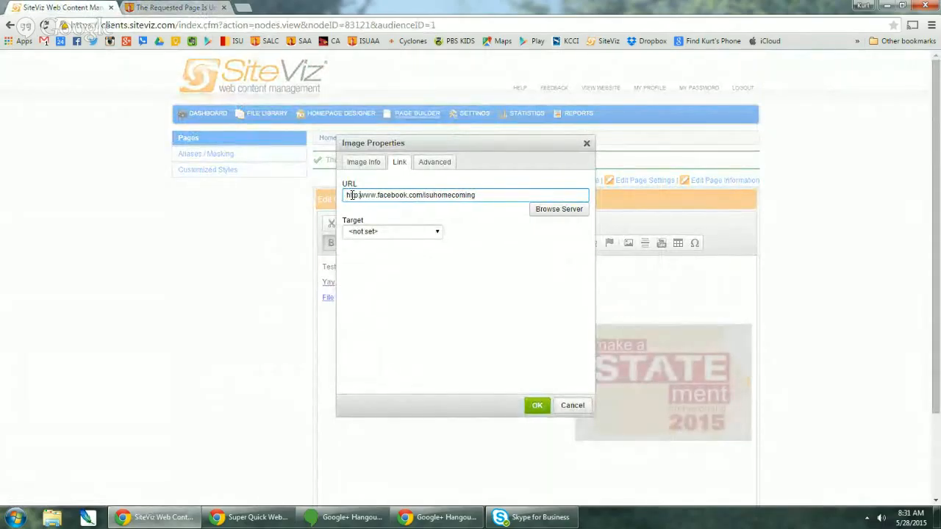
left_click(536, 409)
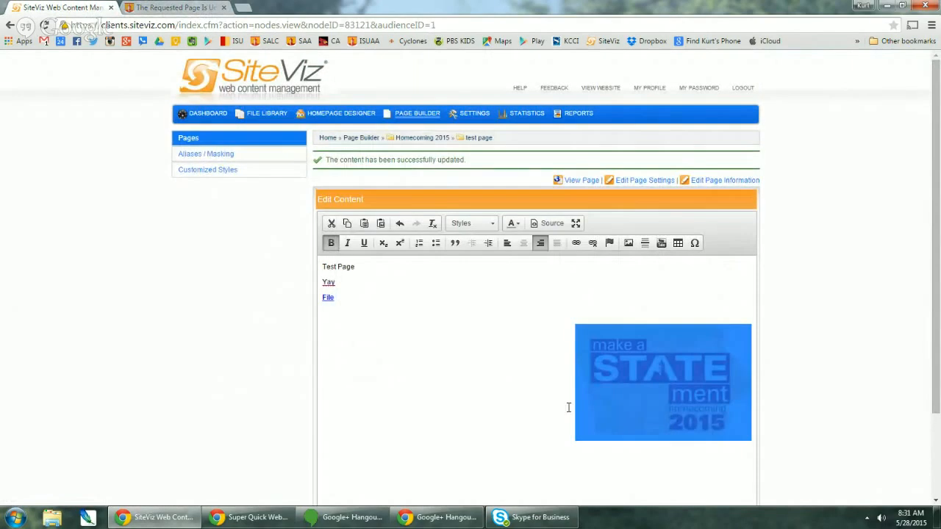
scroll(487, 436, "down", 2)
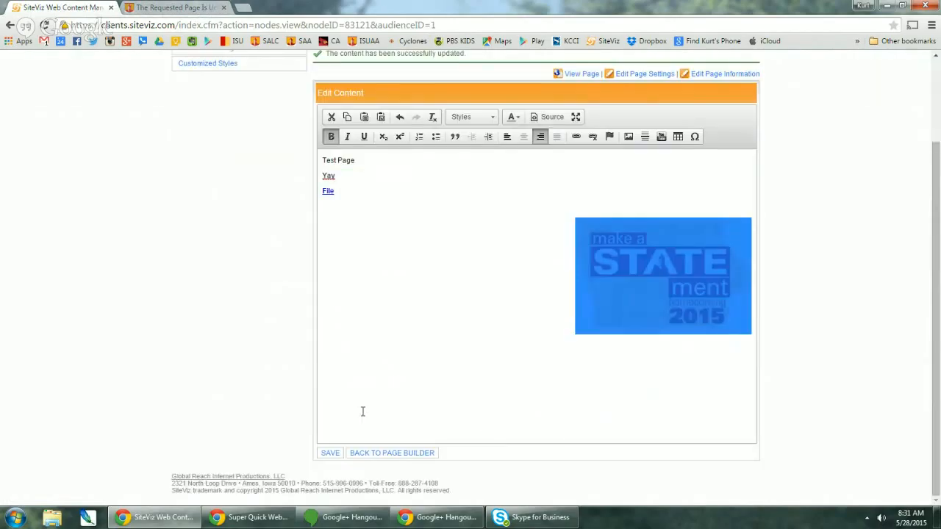
left_click(336, 455)
left_click(213, 15)
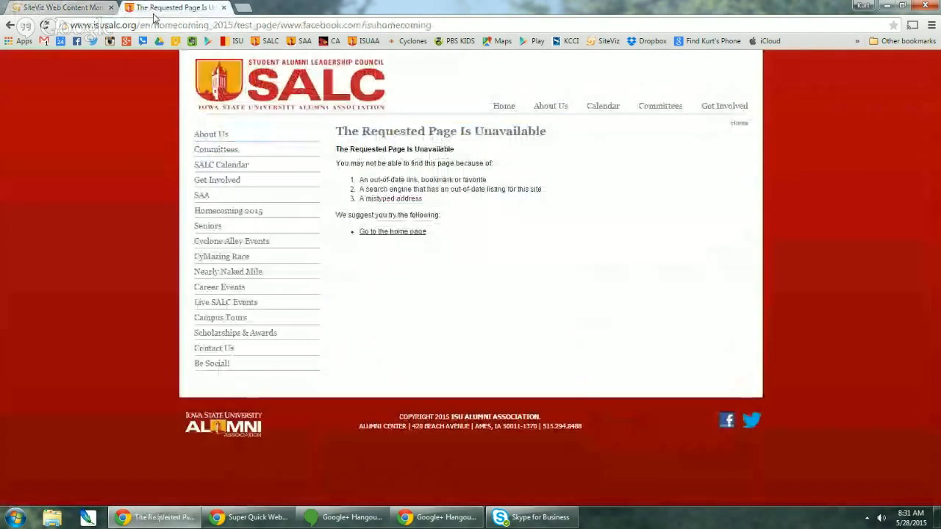
- Follow the logo's link to the Iowa State Homecoming Facebook page, then return to the SiteViz editor
left_click(10, 25)
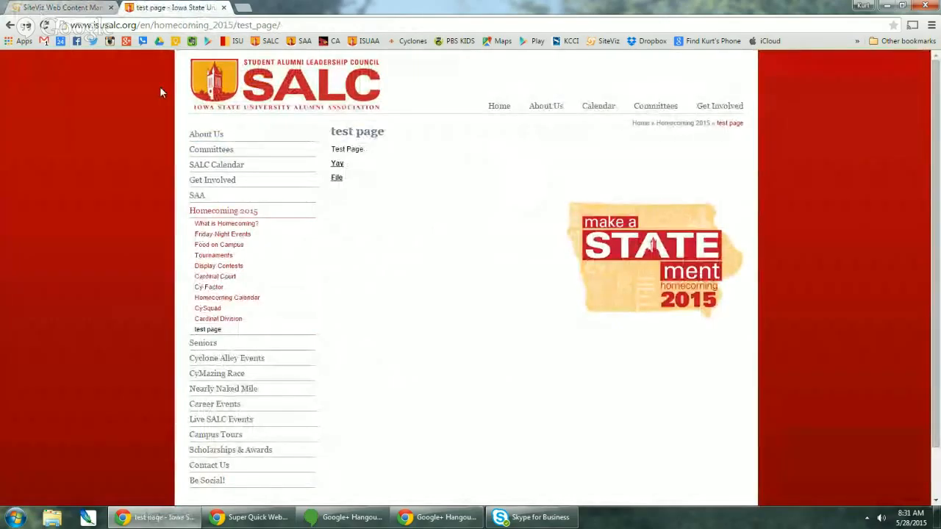
left_click(624, 253)
left_click(9, 25)
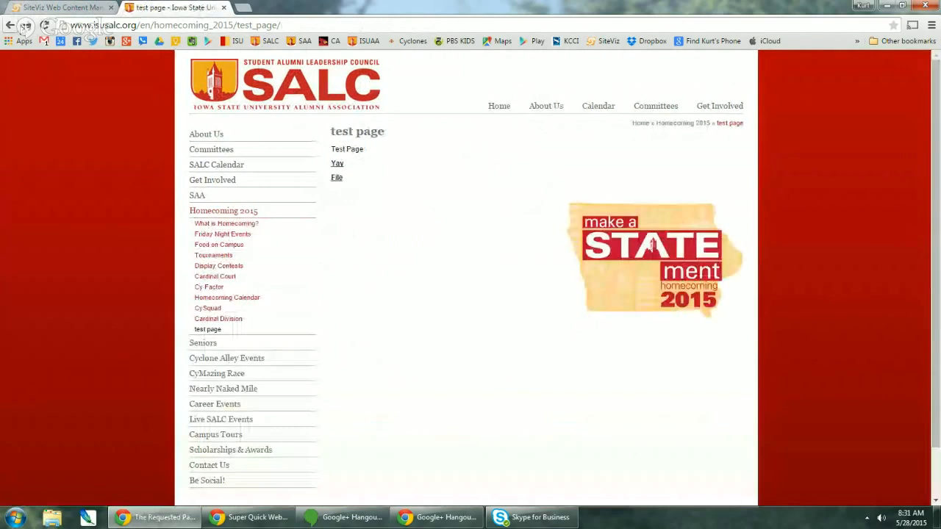
left_click(636, 236)
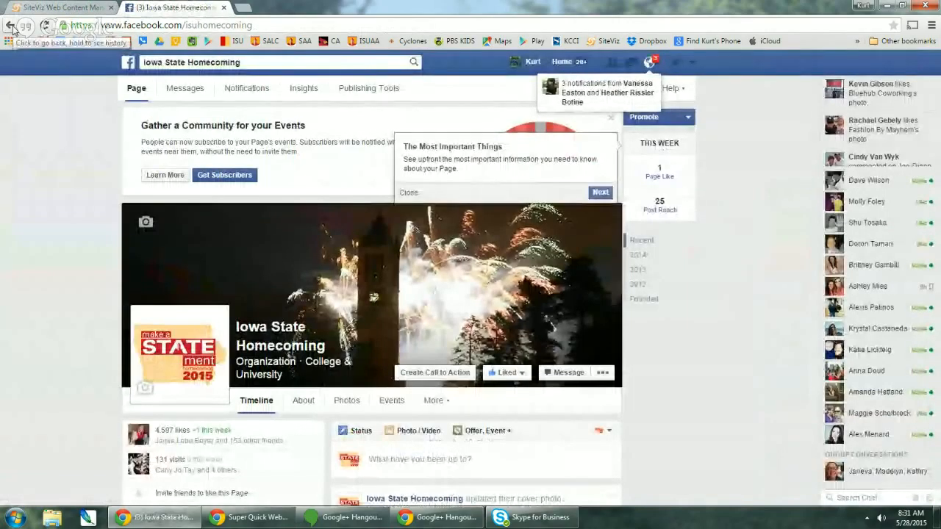
left_click(11, 26)
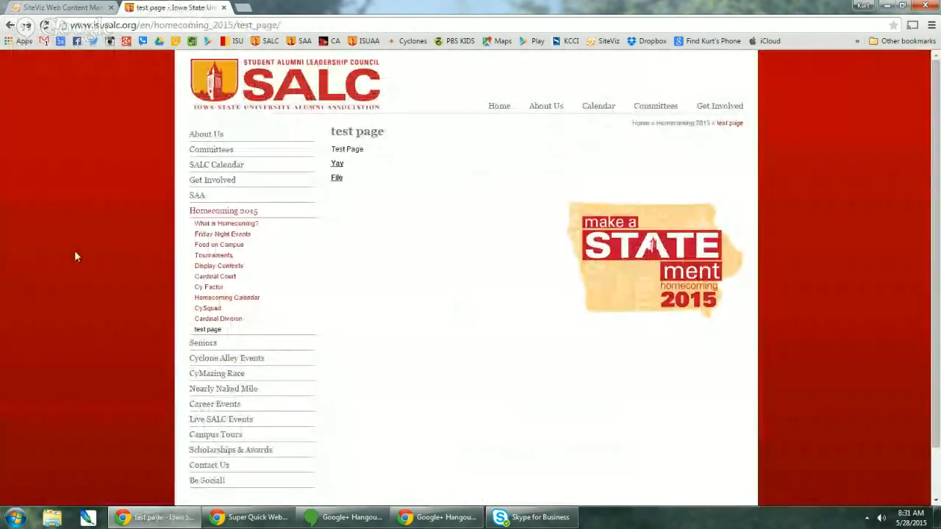
left_click(58, 8)
scroll(528, 318, "down", 3)
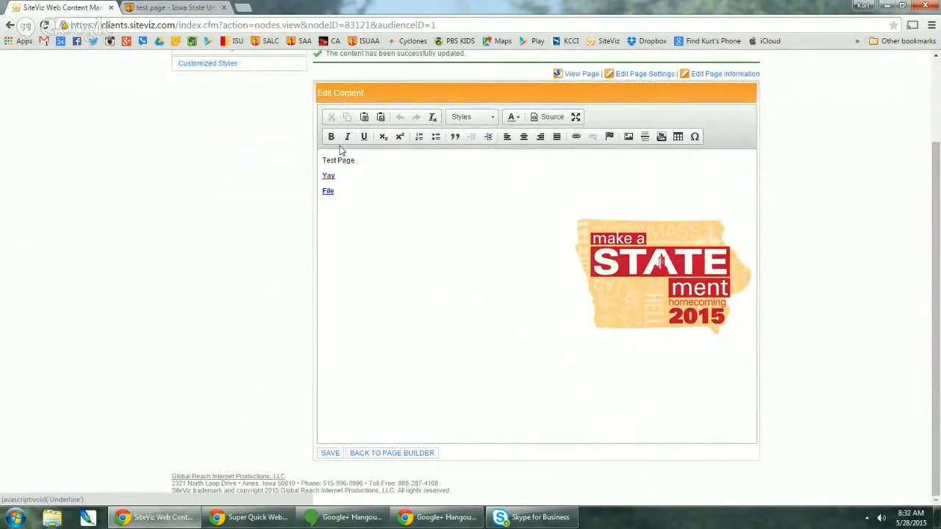
left_click(548, 116)
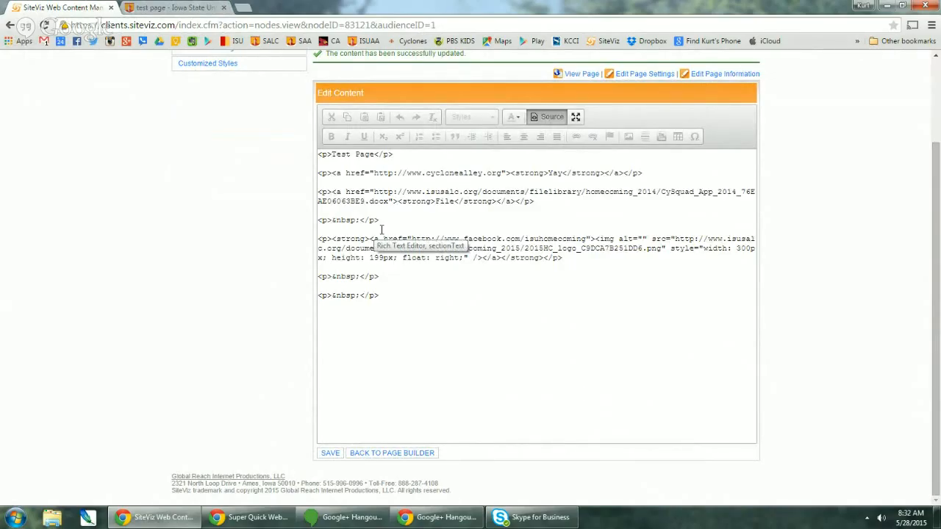
left_click(550, 121)
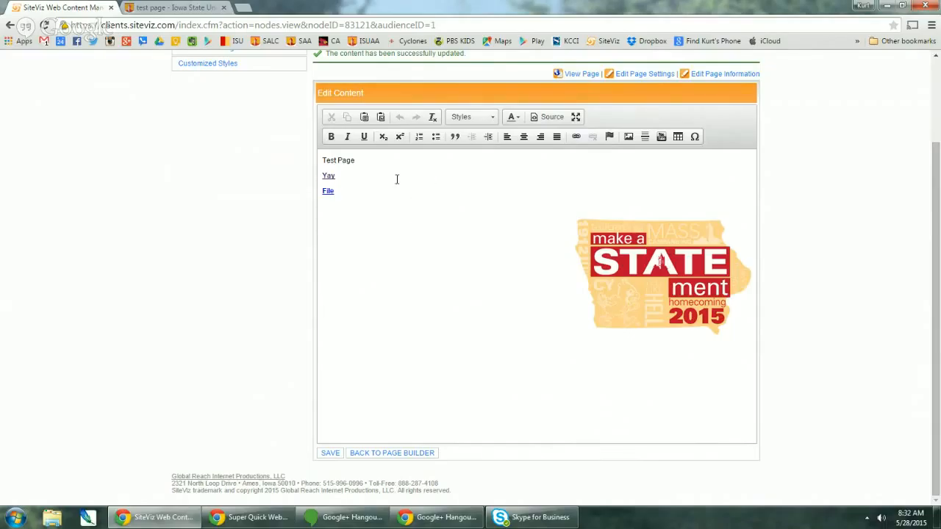
scroll(306, 188, "up", 2)
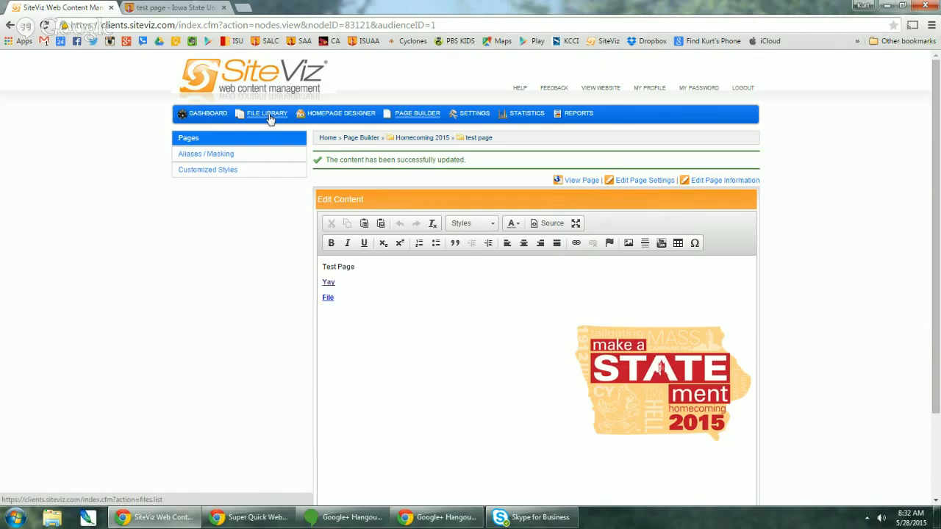
- Look over the Homepage Designer's Content Boxes, then return to the Page Builder page list
left_click(330, 117)
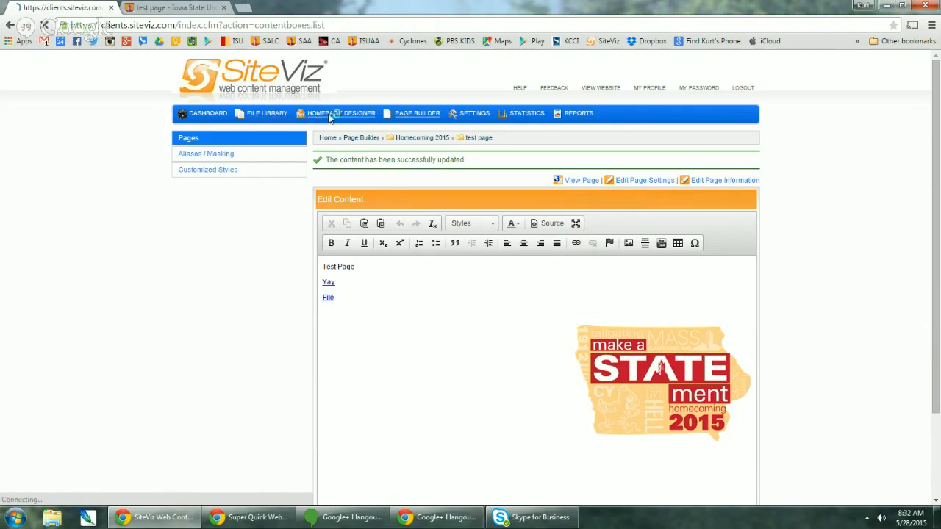
scroll(380, 328, "down", 3)
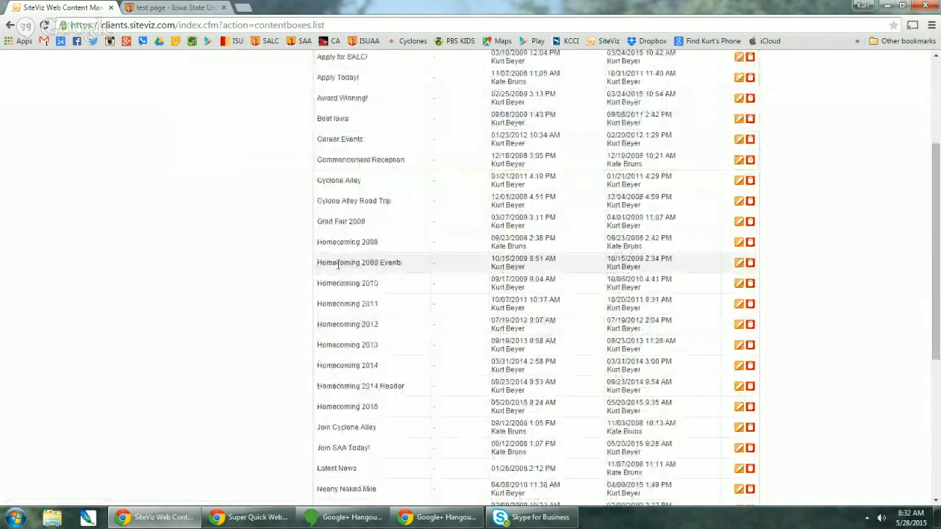
scroll(361, 265, "up", 3)
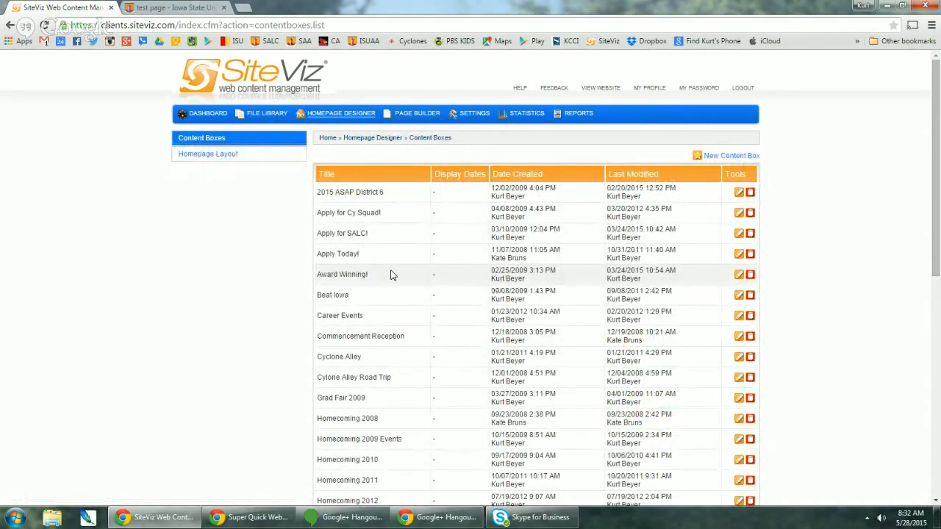
left_click(411, 117)
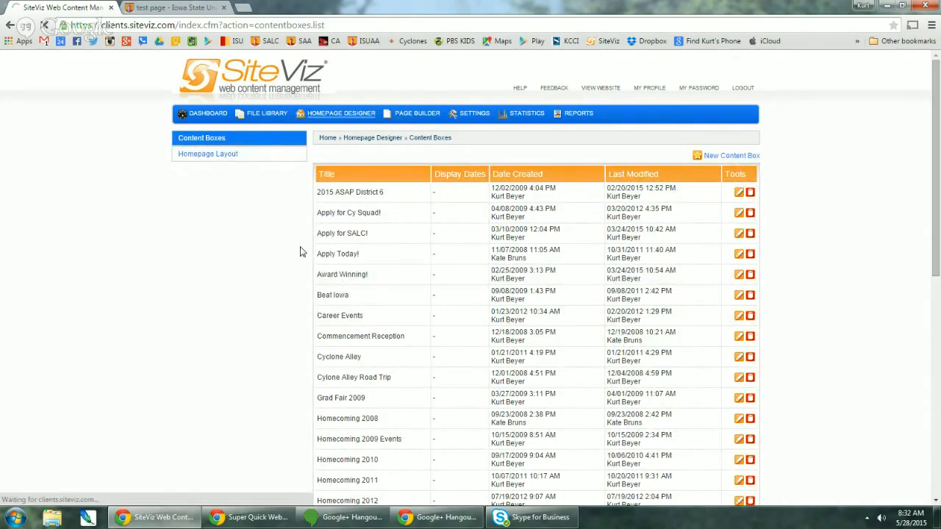
scroll(384, 309, "down", 3)
scroll(397, 331, "up", 2)
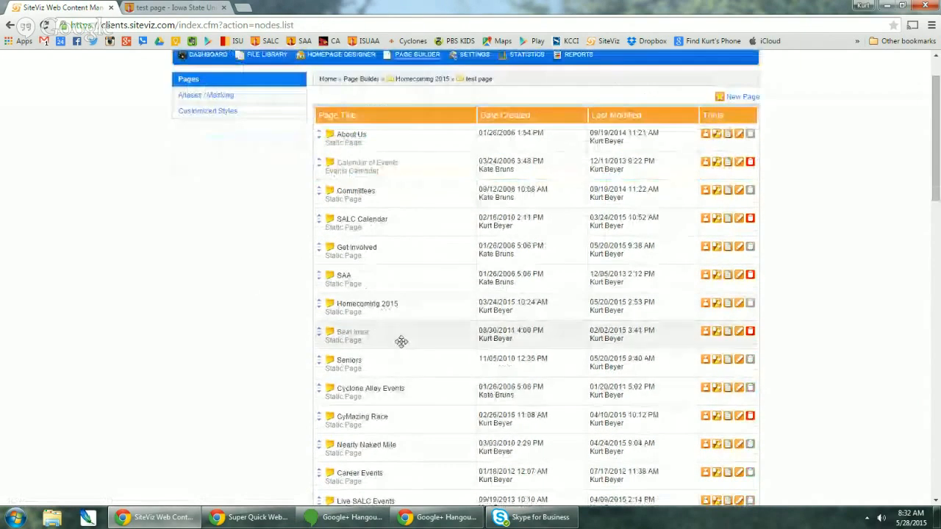
- Inspect the SALC Calendar page's embedded iframe source, then open the Aliases / Masking list
left_click(742, 221)
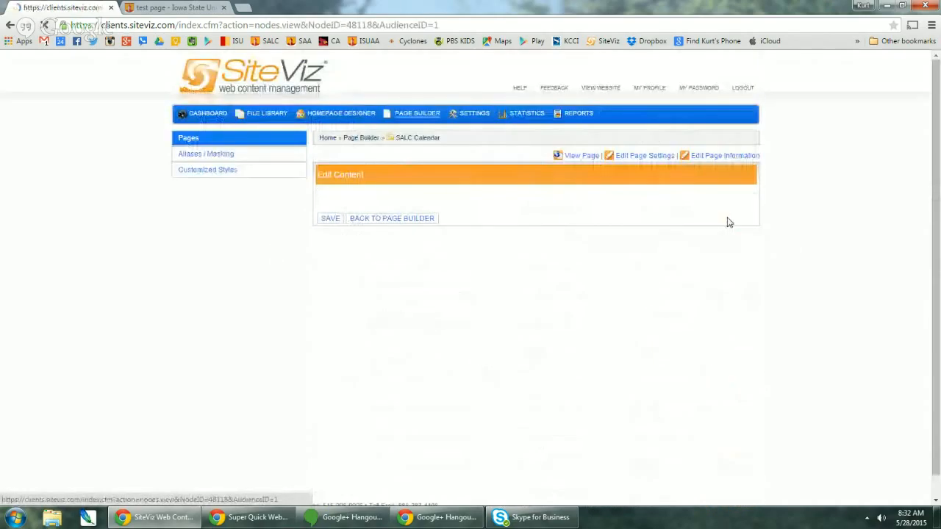
scroll(470, 346, "down", 2)
scroll(485, 350, "up", 2)
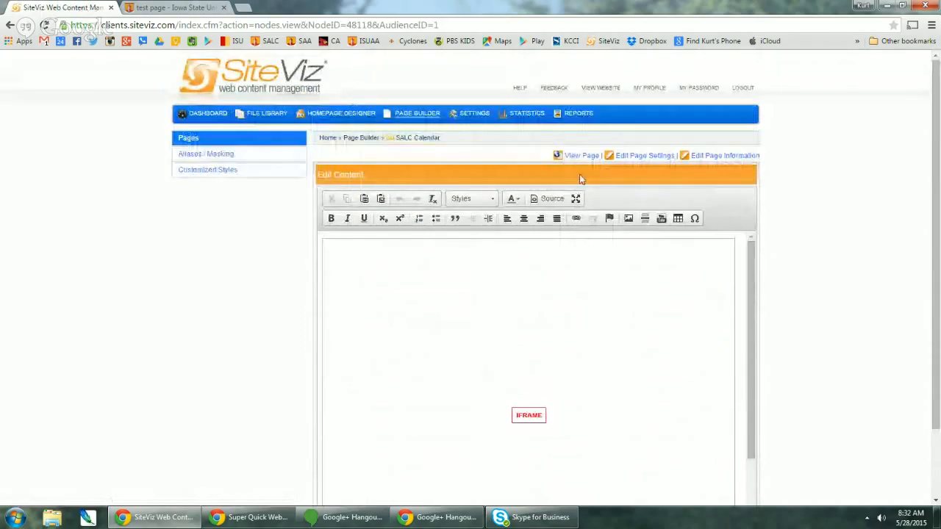
left_click(550, 198)
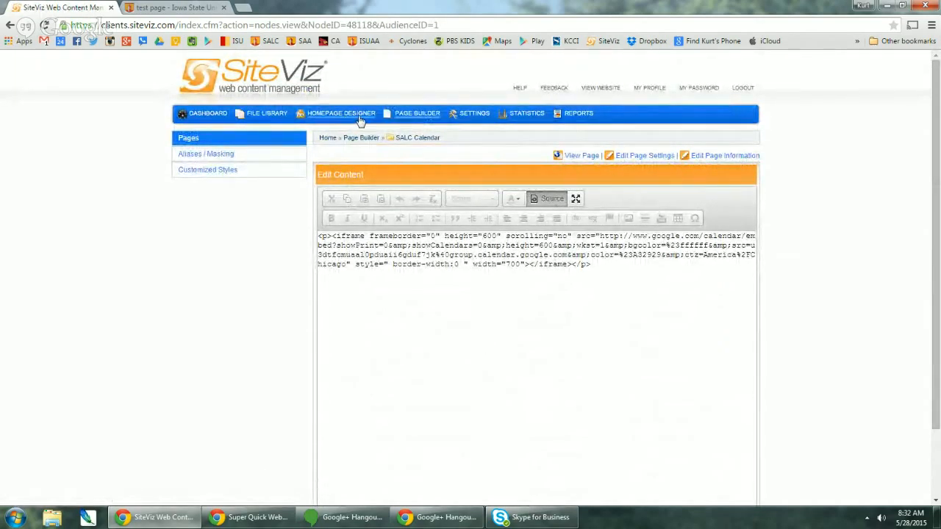
left_click(417, 117)
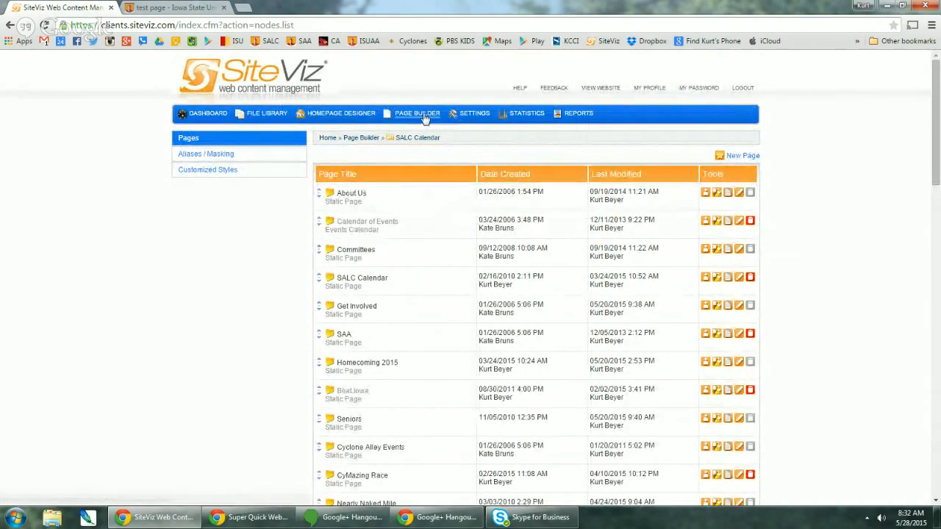
left_click(219, 158)
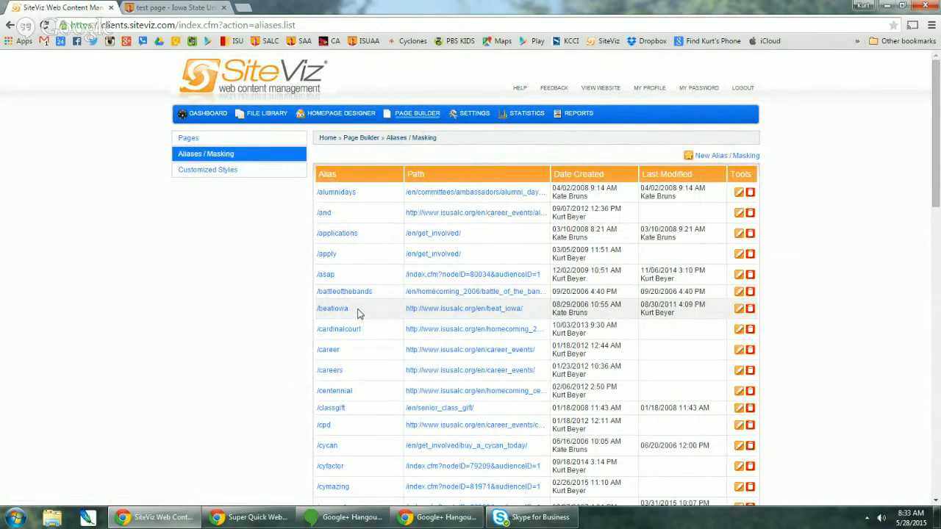
- Scroll through the aliases table such as /alumnidays and /beatiowa, then start a New Alias / Masking
scroll(360, 314, "down", 3)
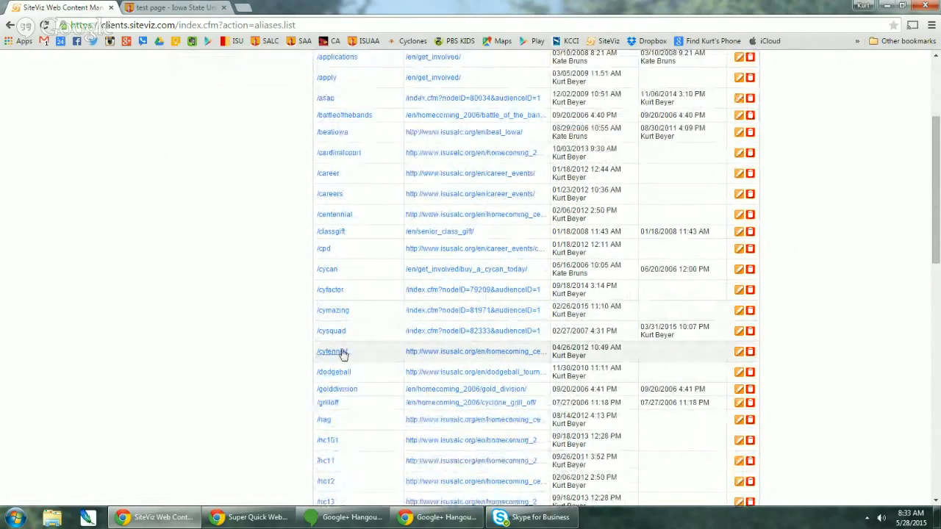
scroll(360, 399, "down", 2)
scroll(360, 399, "down", 1)
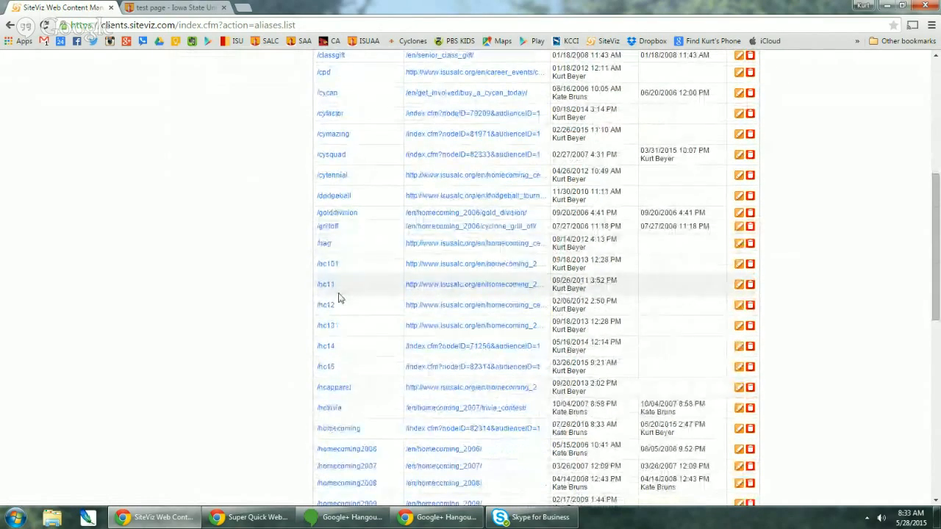
scroll(294, 292, "down", 2)
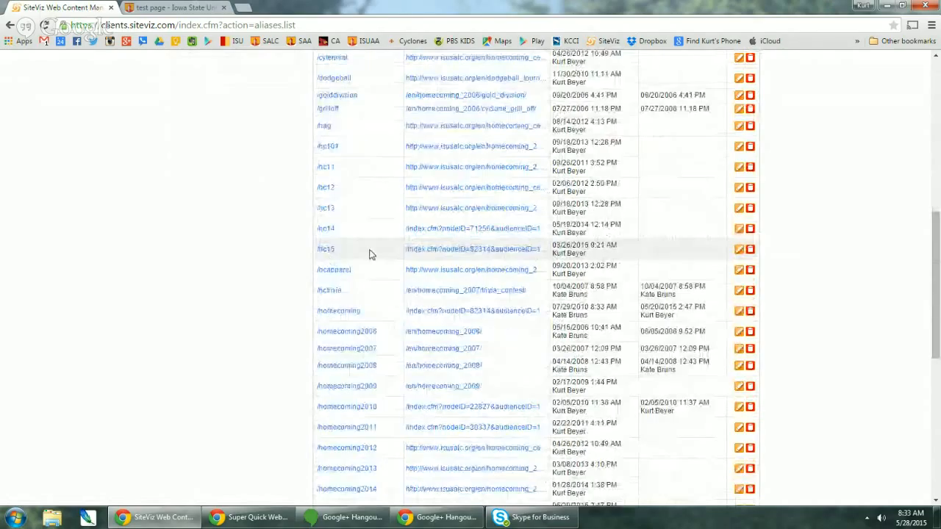
scroll(329, 255, "down", 2)
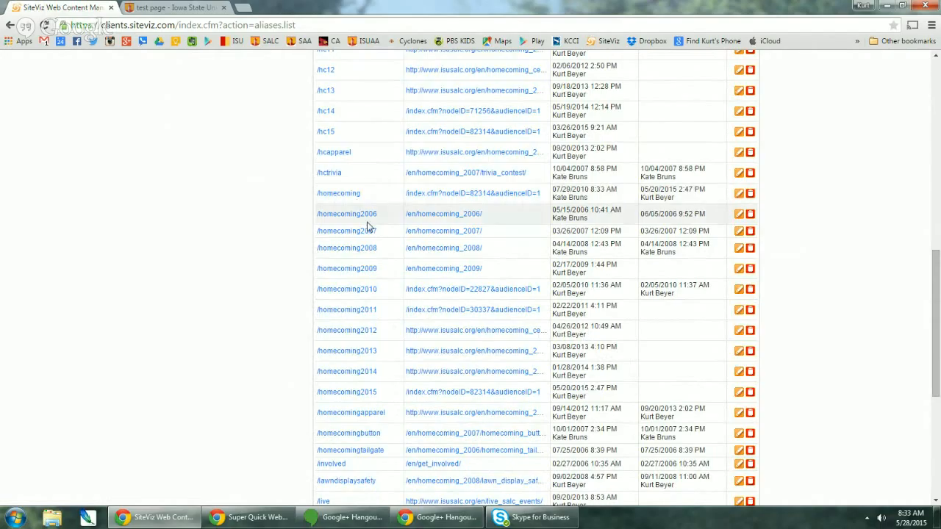
scroll(343, 242, "down", 2)
scroll(397, 301, "up", 5)
scroll(398, 301, "up", 10)
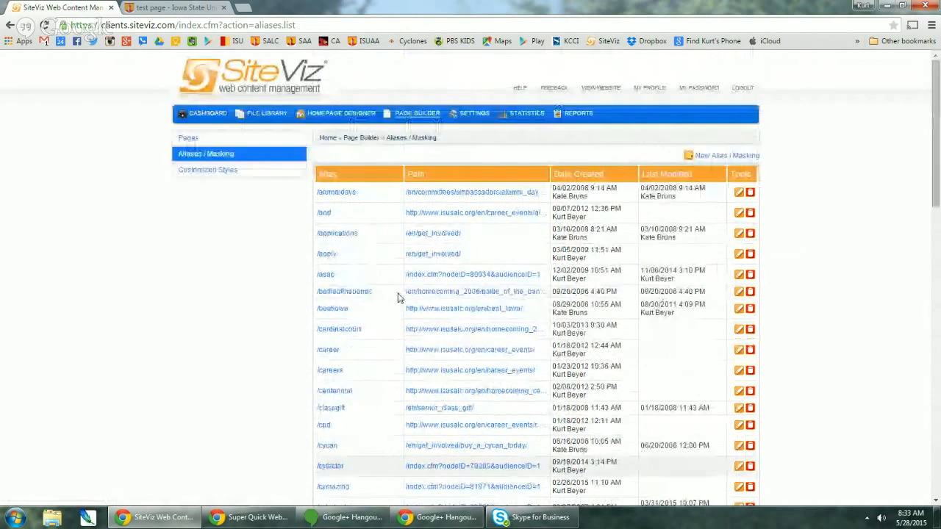
left_click(714, 156)
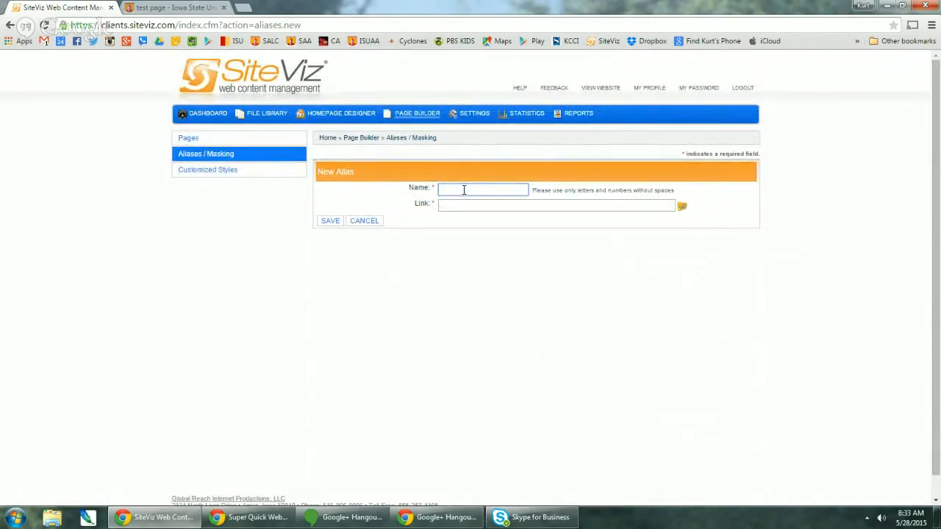
- Browse Internal Pages > English as possible alias link targets, then close the browser and return to Page Builder
left_click(632, 205)
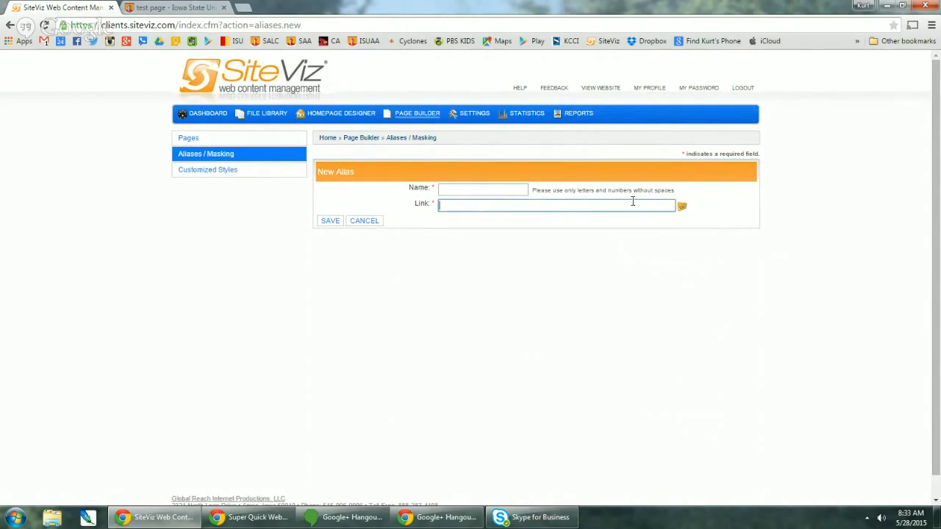
left_click(683, 207)
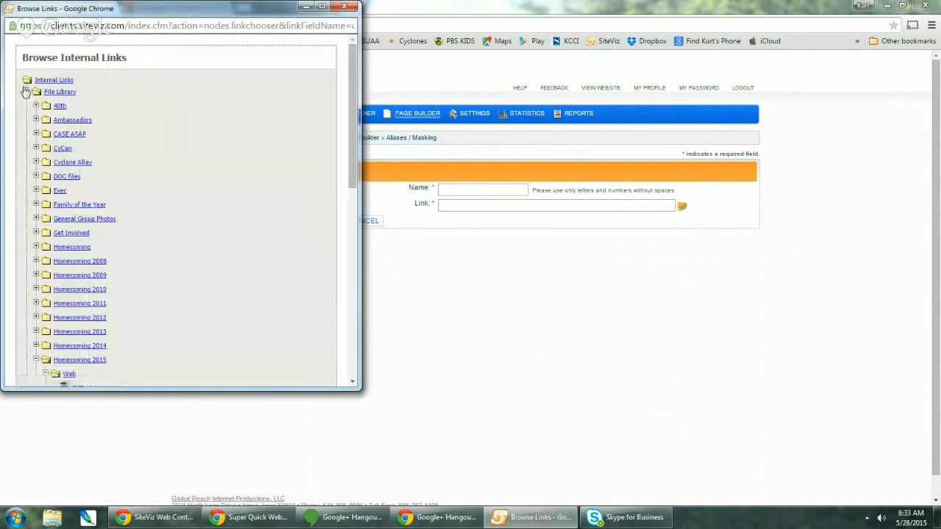
left_click(26, 91)
left_click(26, 105)
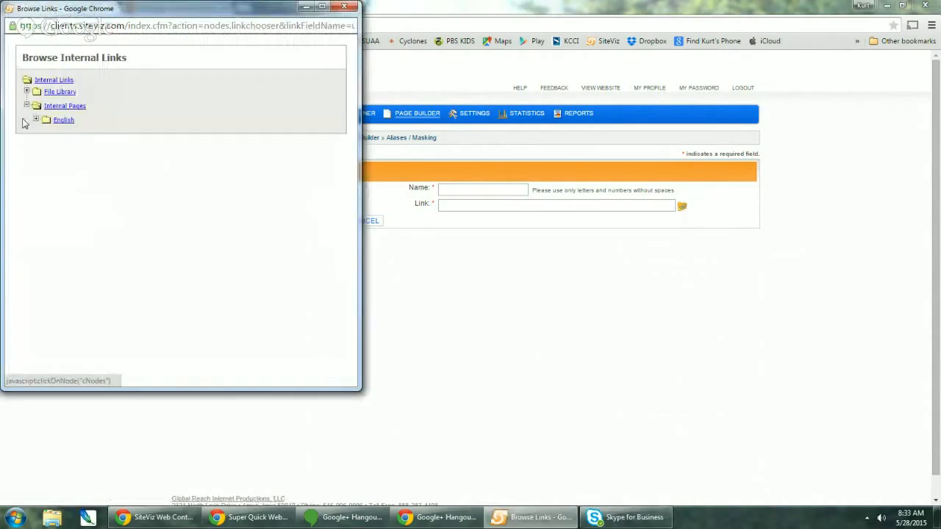
left_click(36, 119)
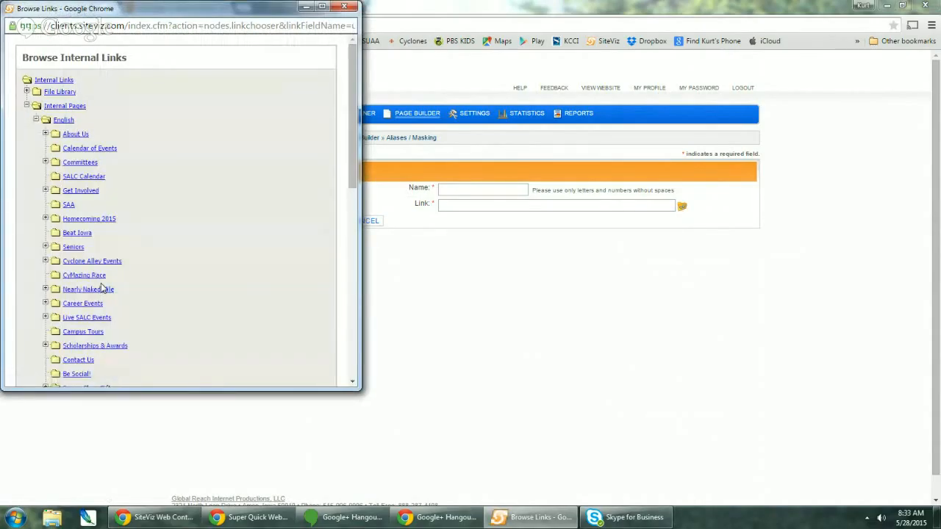
left_click(344, 7)
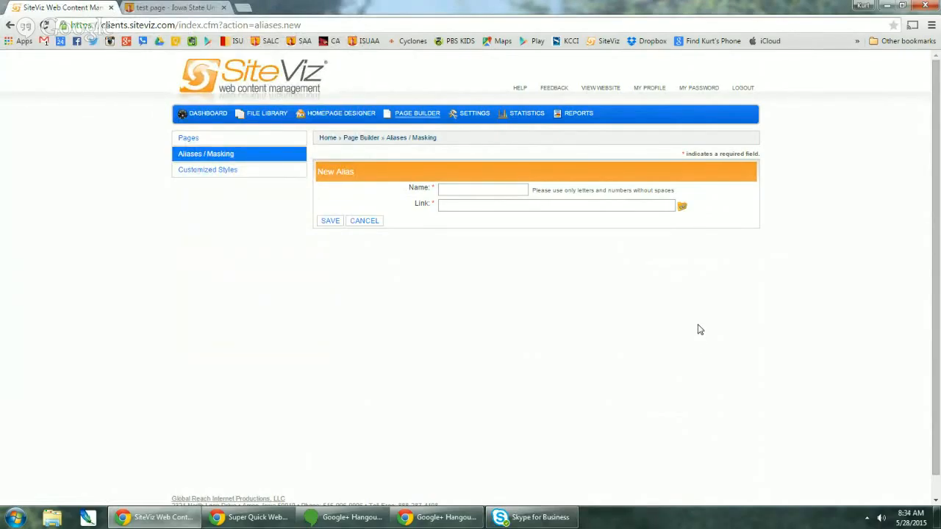
left_click(406, 118)
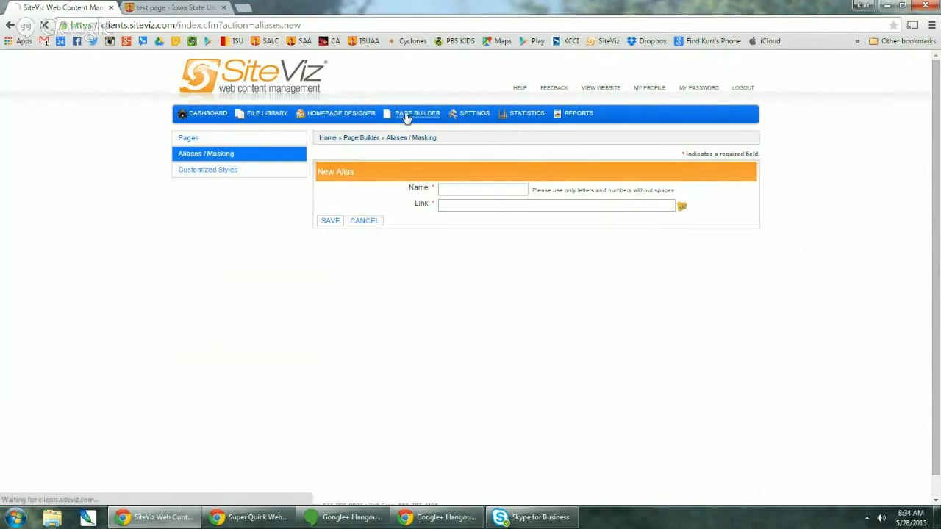